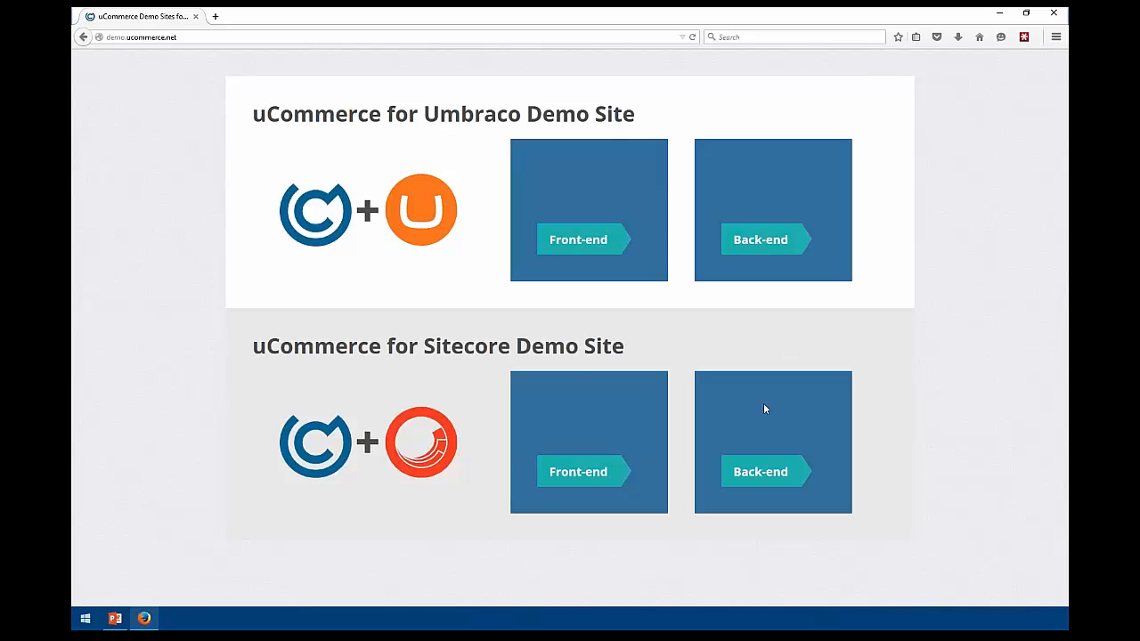
Open the Jungle by Night Mood shirt from the storefront's Formal tops
{"action": "left_click", "coordinate": [564, 473]}
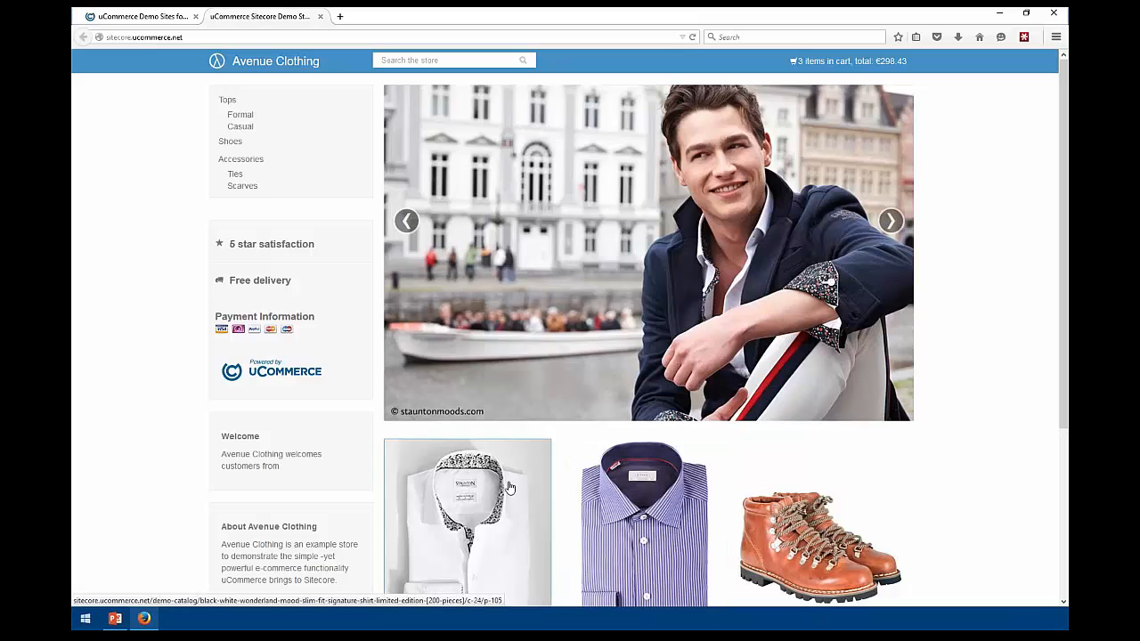
{"action": "left_click", "coordinate": [241, 118]}
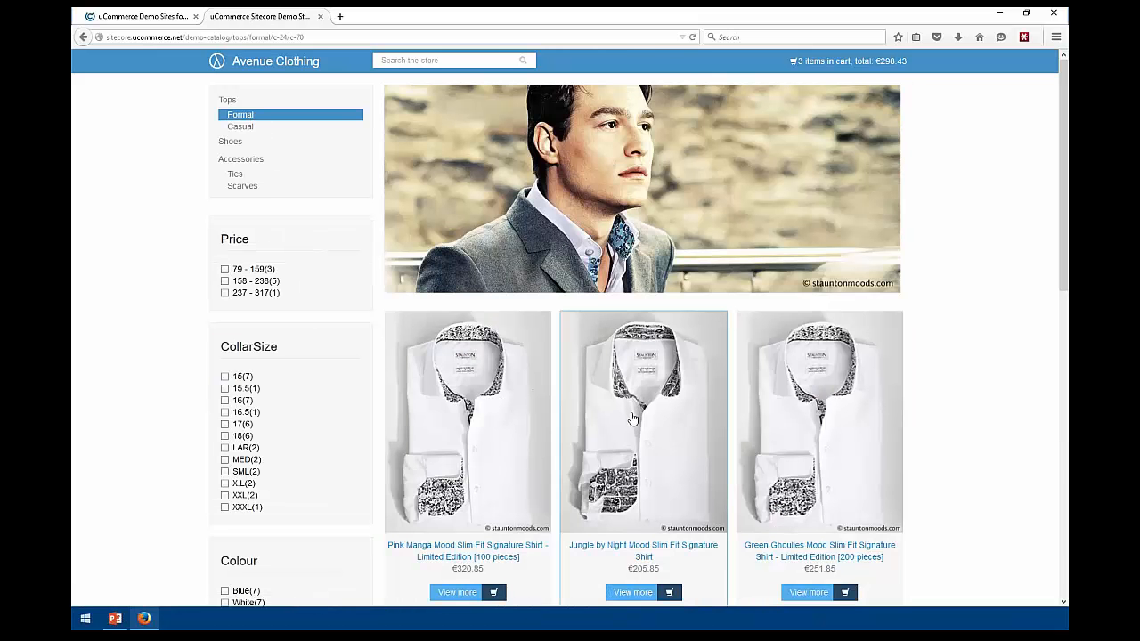
{"action": "left_click", "coordinate": [633, 416]}
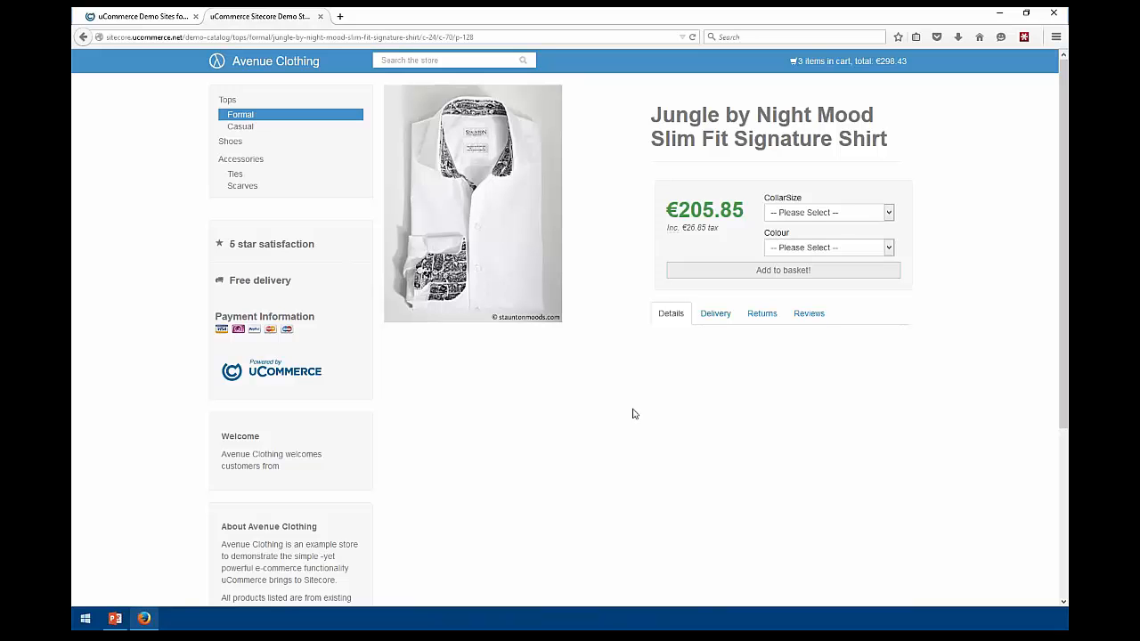
Add the shirt in collar 16, White, to the basket and proceed from the cart to billing
{"action": "left_click", "coordinate": [862, 212]}
{"action": "left_click", "coordinate": [828, 257]}
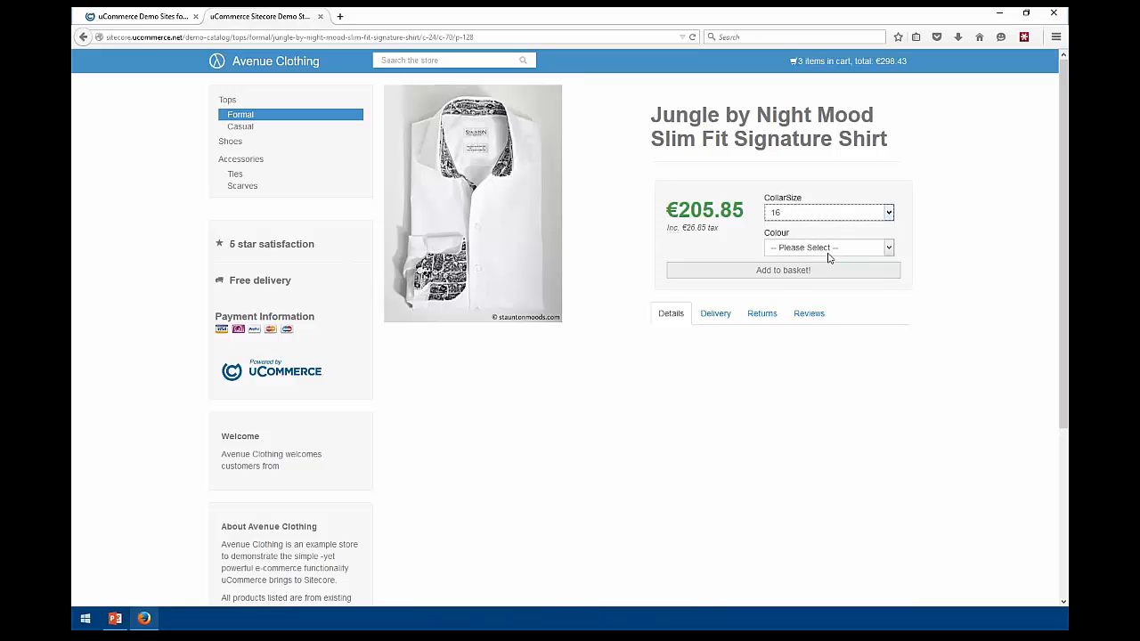
{"action": "left_click", "coordinate": [828, 249]}
{"action": "left_click", "coordinate": [806, 272]}
{"action": "left_click", "coordinate": [801, 270]}
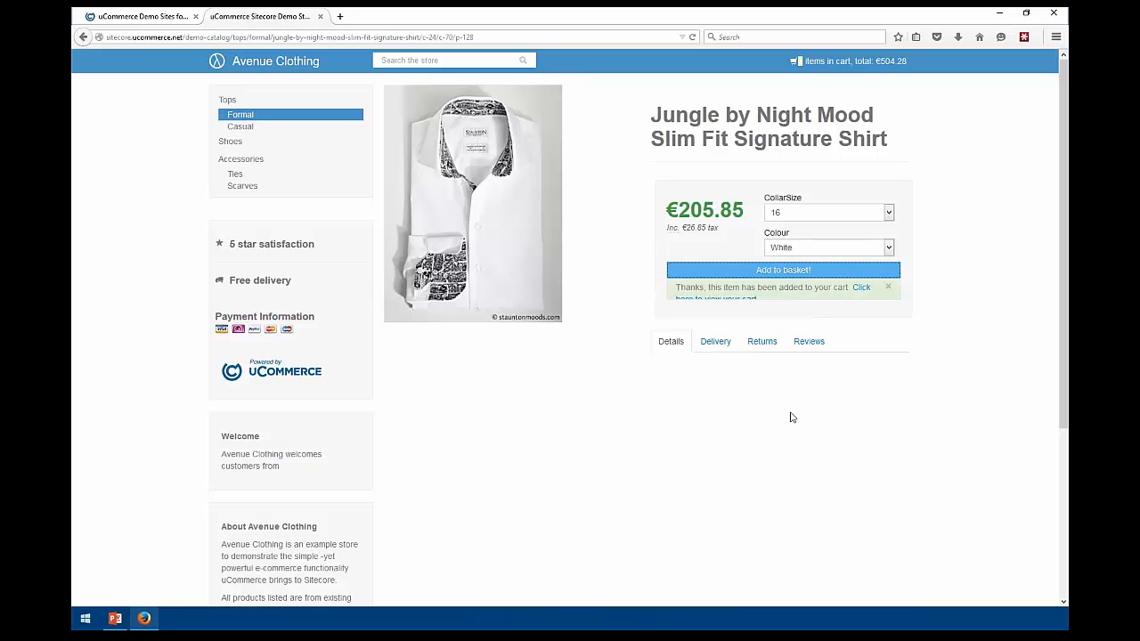
{"action": "left_click", "coordinate": [893, 62]}
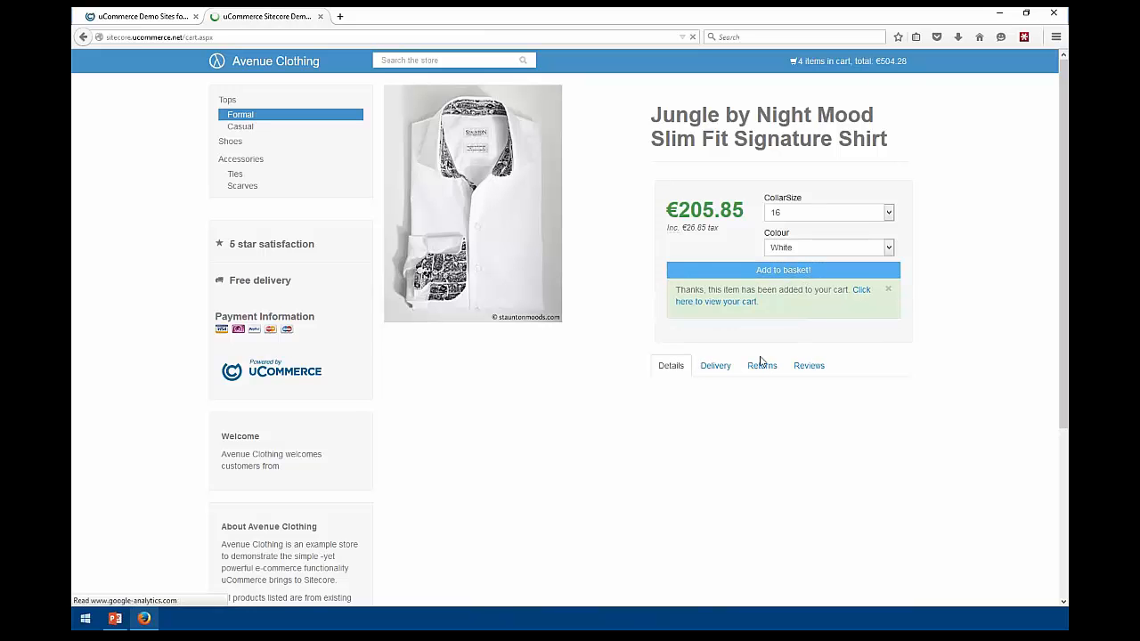
{"action": "left_click", "coordinate": [853, 375]}
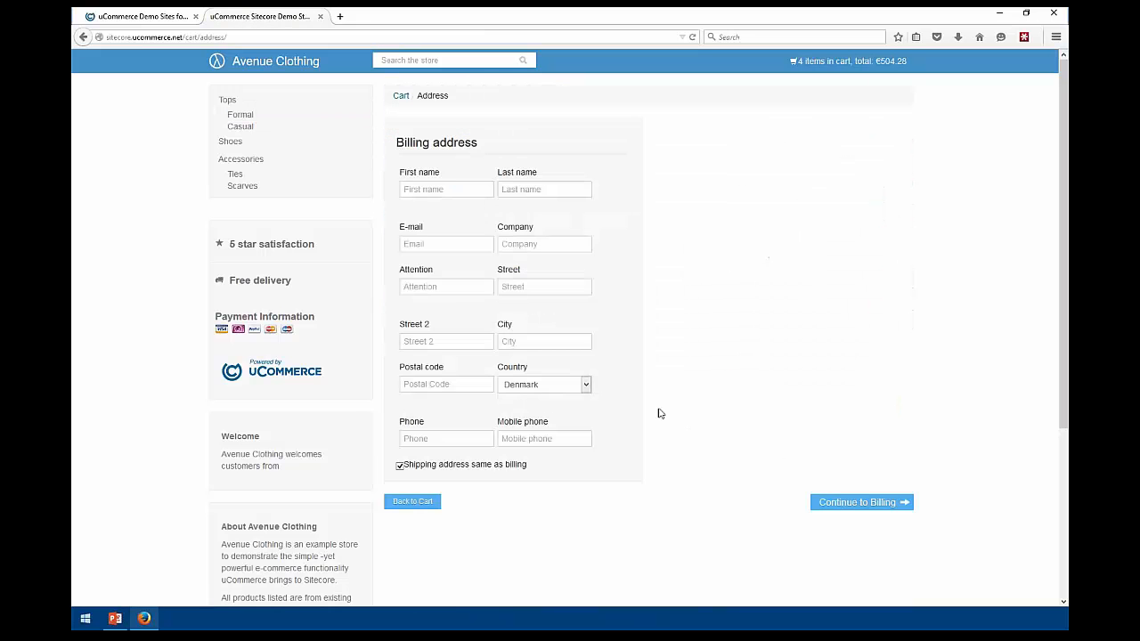
Autofill the billing address from a saved LastPass profile
{"action": "left_click", "coordinate": [1024, 36]}
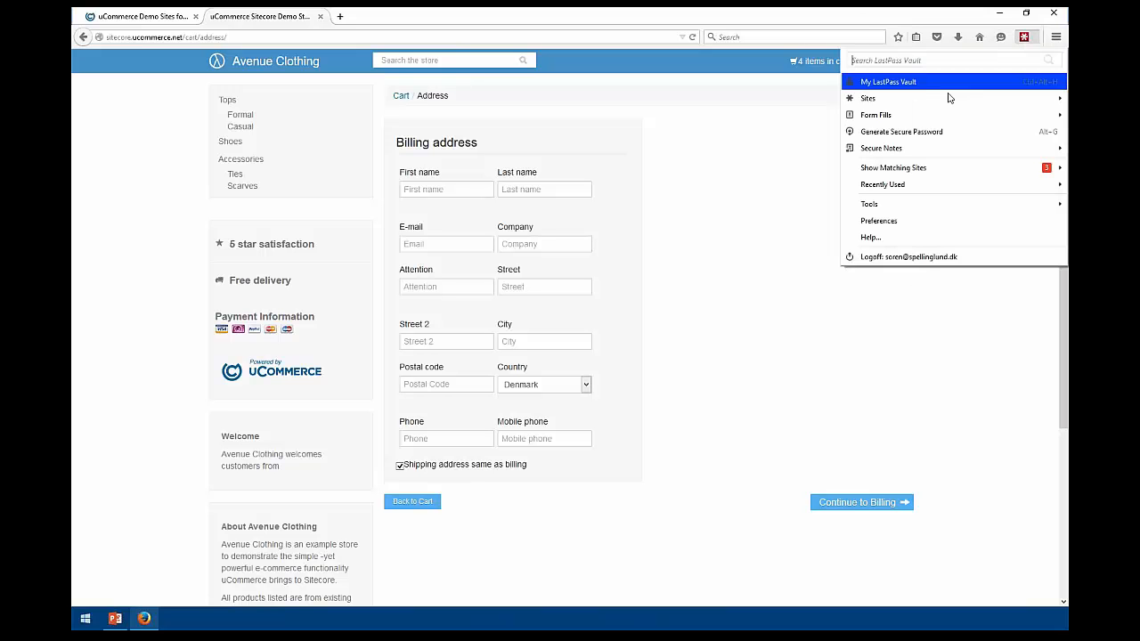
{"action": "mouse_move", "coordinate": [913, 115]}
{"action": "mouse_move", "coordinate": [824, 117]}
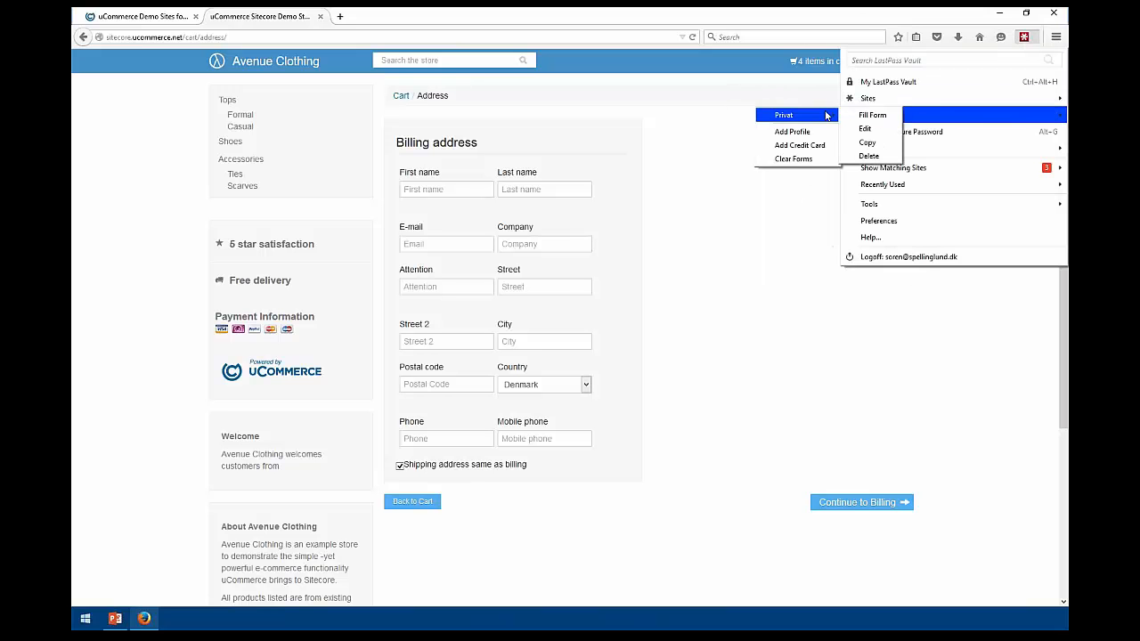
{"action": "left_click", "coordinate": [872, 116]}
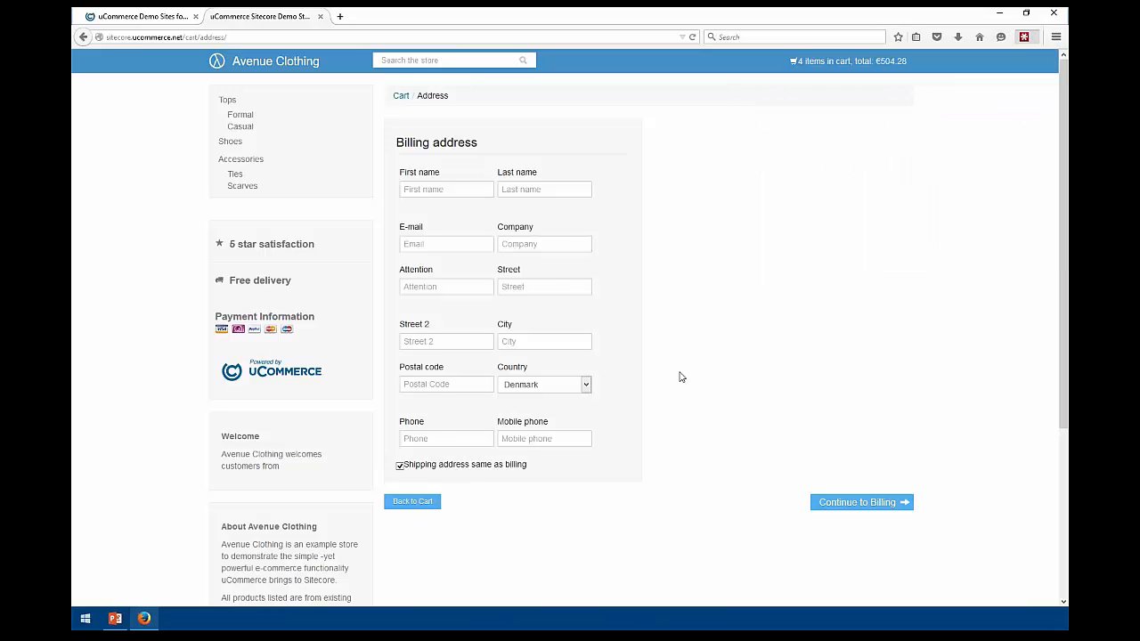
Continue through shipping, payment and preview, then complete the €529.49 order
{"action": "left_click", "coordinate": [857, 504]}
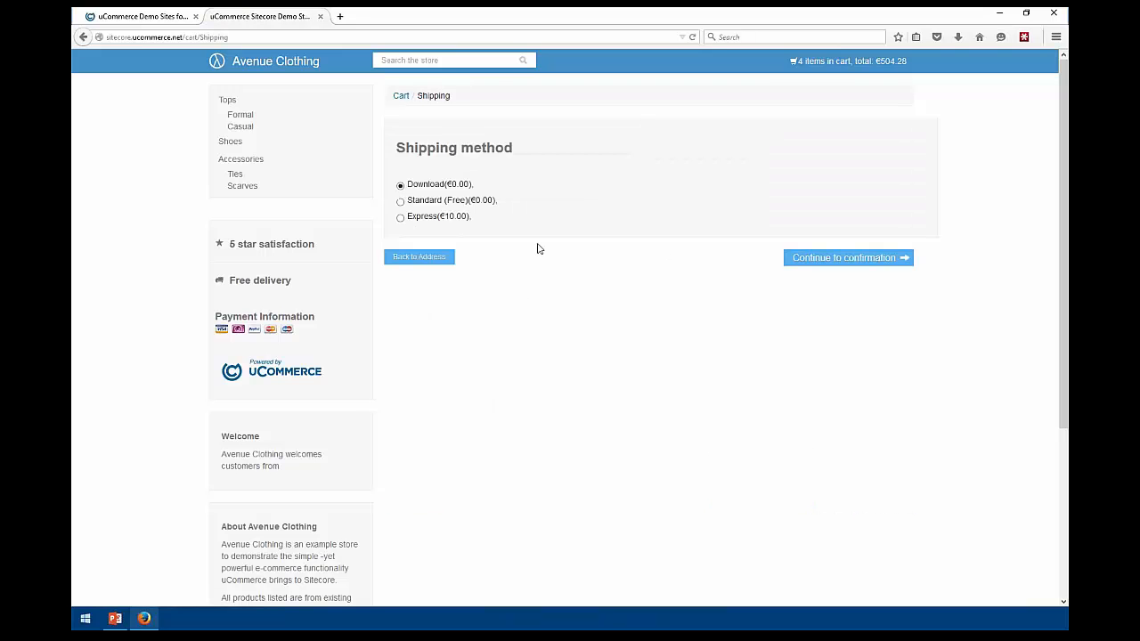
{"action": "left_click", "coordinate": [882, 260]}
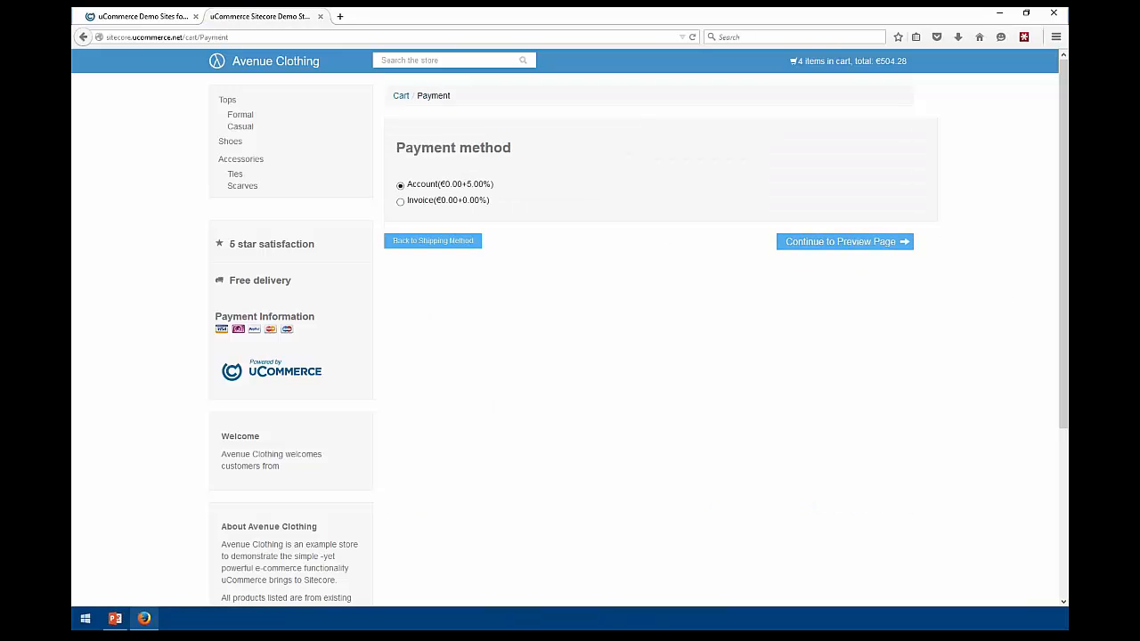
{"action": "left_click", "coordinate": [828, 249]}
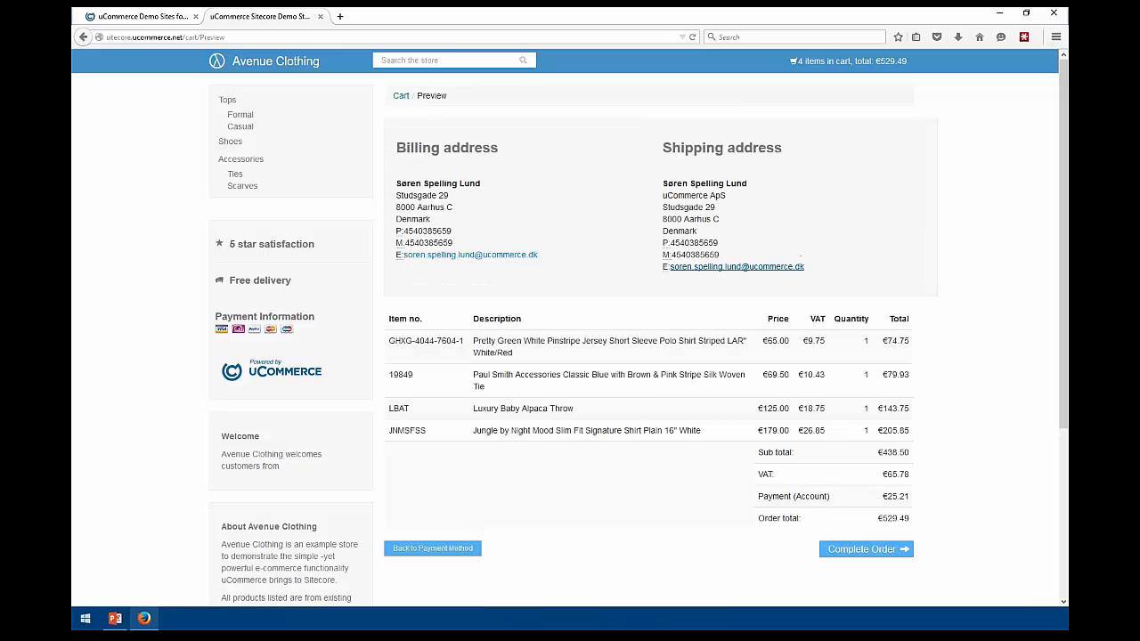
{"action": "left_click", "coordinate": [846, 552]}
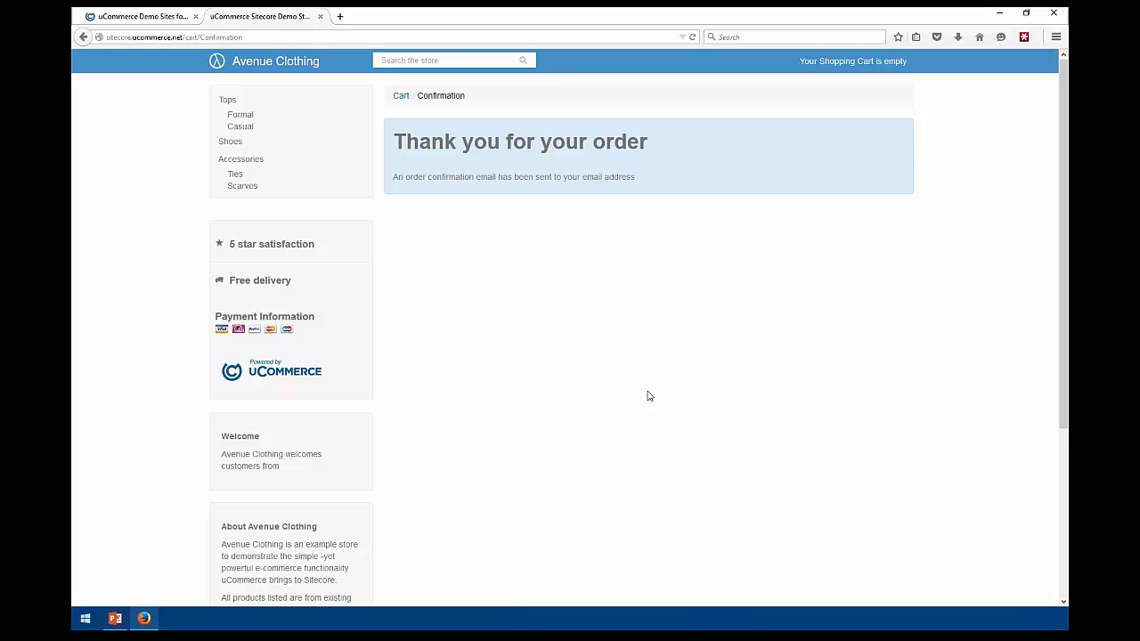
Filter Formal tops by collar size 15.5, clear the filter, then restore the browser window down
{"action": "left_click", "coordinate": [246, 129]}
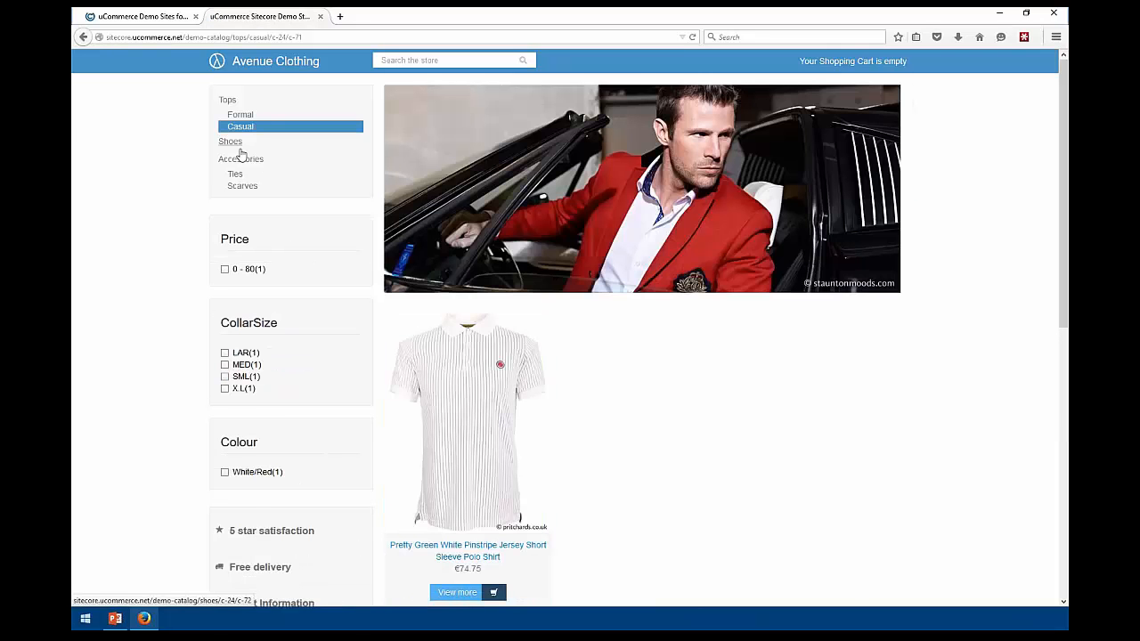
{"action": "left_click", "coordinate": [241, 117]}
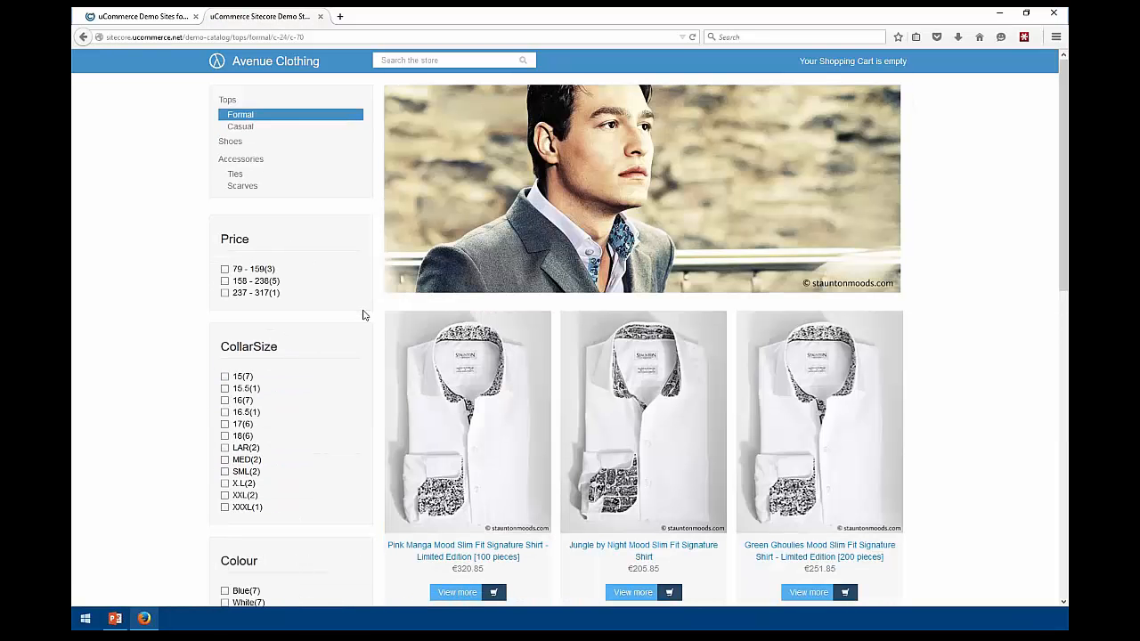
{"action": "left_click", "coordinate": [225, 389]}
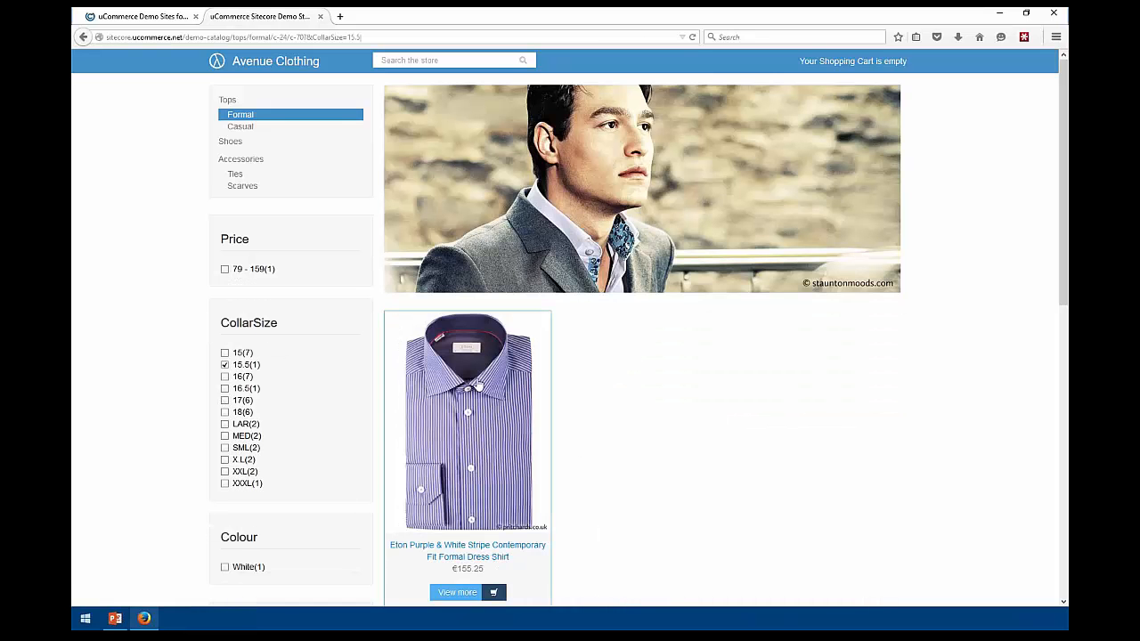
{"action": "left_click", "coordinate": [239, 114]}
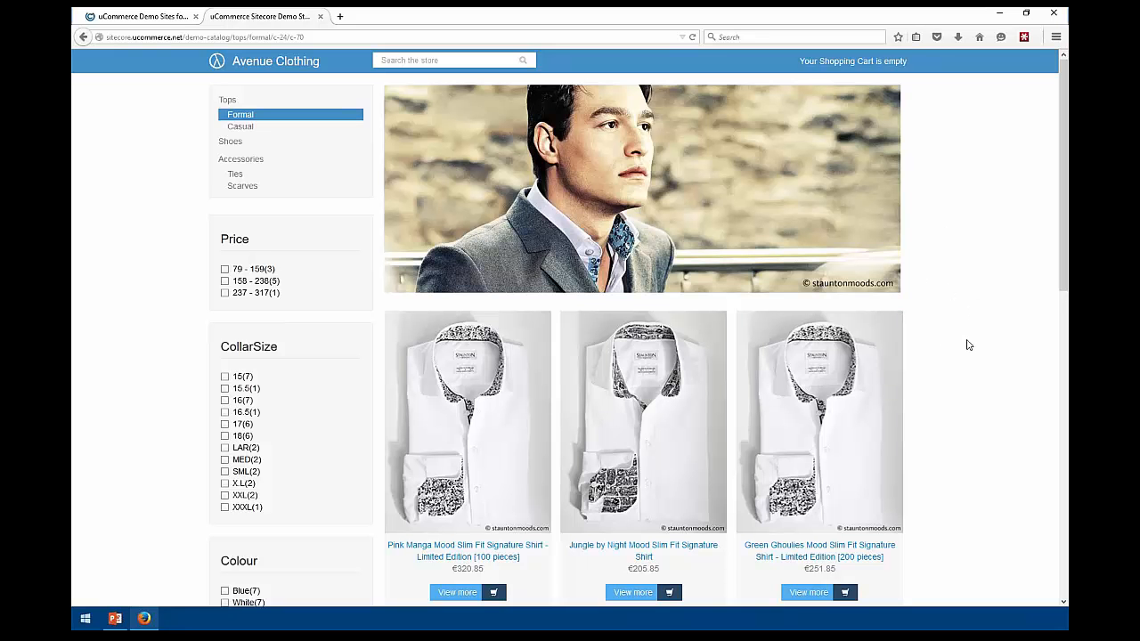
{"action": "left_click", "coordinate": [1026, 14]}
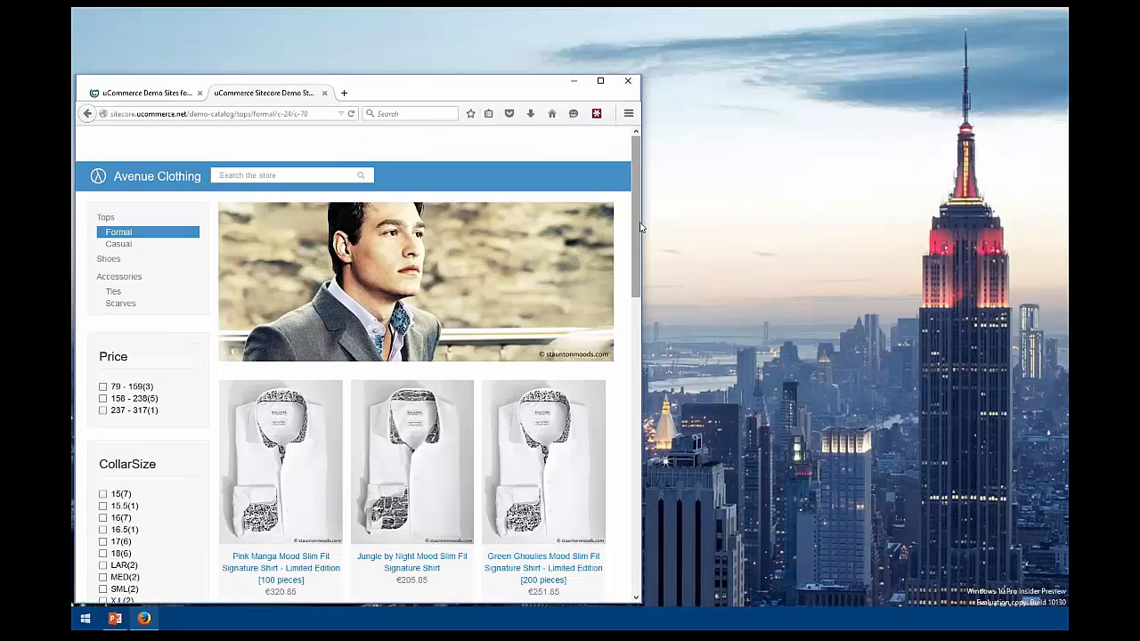
Narrow the browser to preview the Formal tops listing at mobile width, then maximize it again
{"action": "left_click_drag", "start_coordinate": [641, 225], "coordinate": [243, 412]}
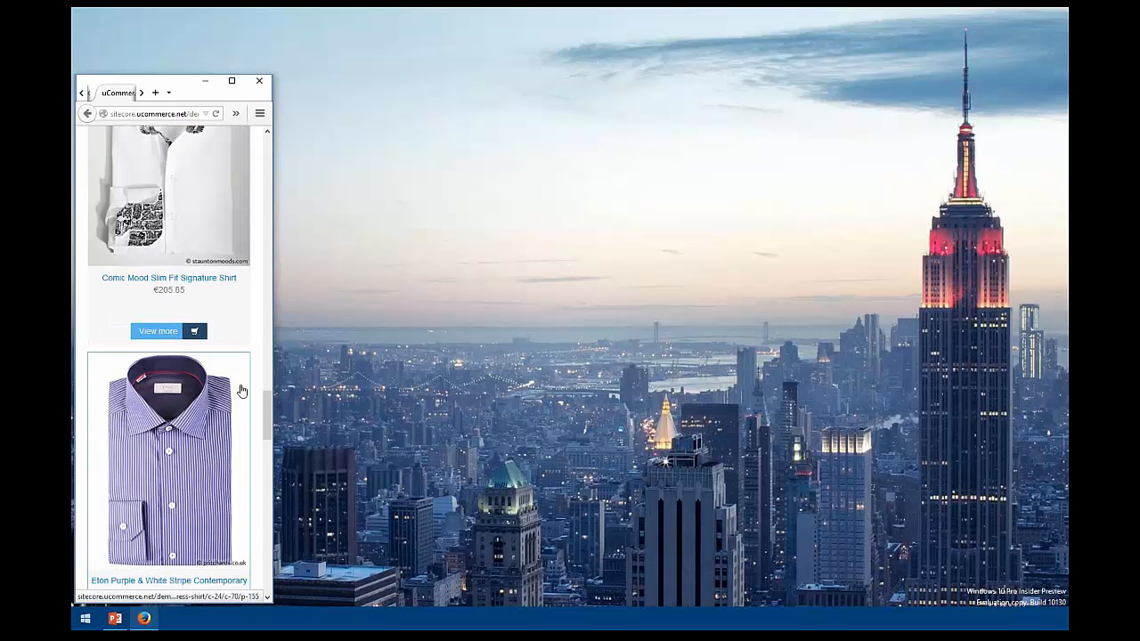
{"action": "scroll", "coordinate": [236, 383], "scroll_direction": "down", "scroll_amount": 4}
{"action": "scroll", "coordinate": [223, 365], "scroll_direction": "up", "scroll_amount": 7}
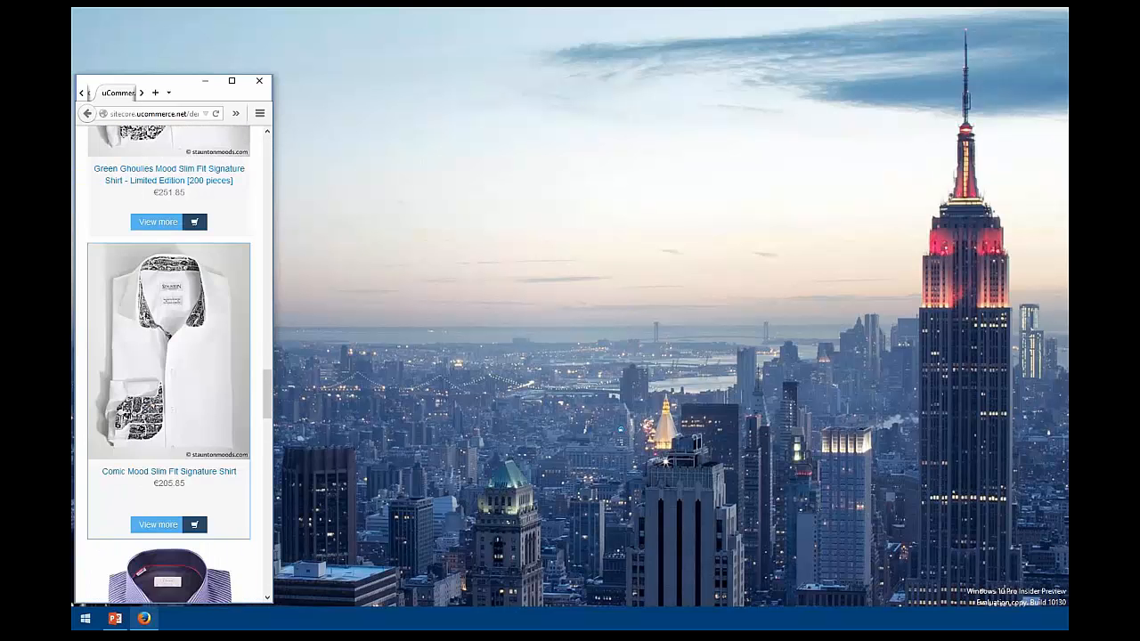
{"action": "left_click", "coordinate": [231, 80]}
{"action": "scroll", "coordinate": [577, 382], "scroll_direction": "up", "scroll_amount": 10}
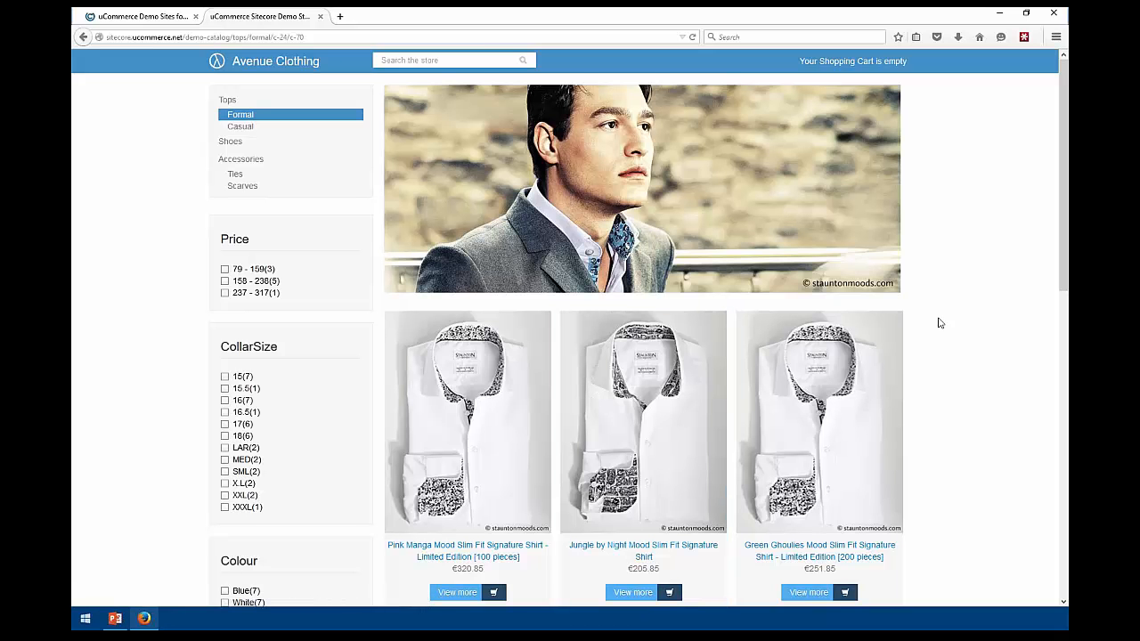
{"action": "scroll", "coordinate": [954, 258], "scroll_direction": "down", "scroll_amount": 5}
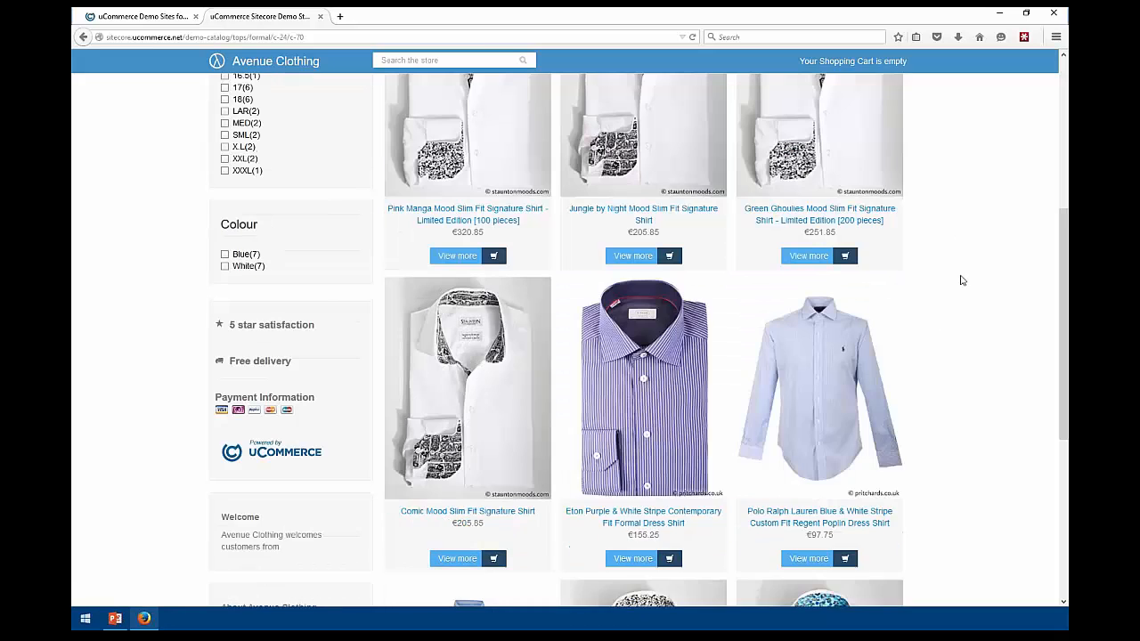
{"action": "scroll", "coordinate": [919, 312], "scroll_direction": "up", "scroll_amount": 4}
{"action": "scroll", "coordinate": [935, 267], "scroll_direction": "up", "scroll_amount": 1}
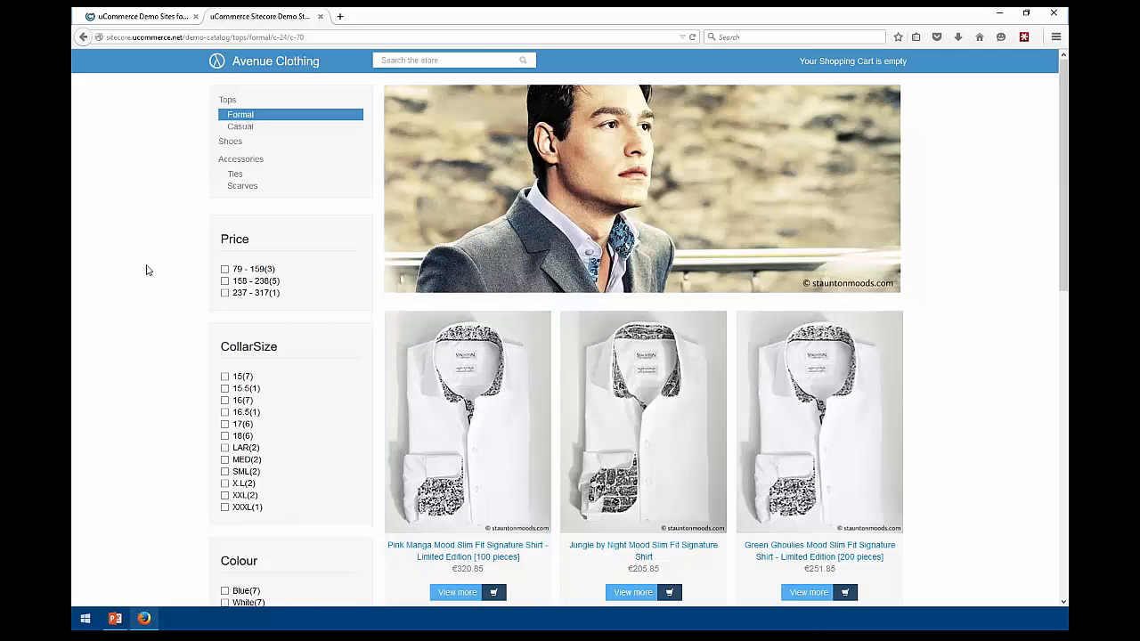
Log in to the Sitecore back end from the demo sites overview with the account password
{"action": "left_click", "coordinate": [120, 18]}
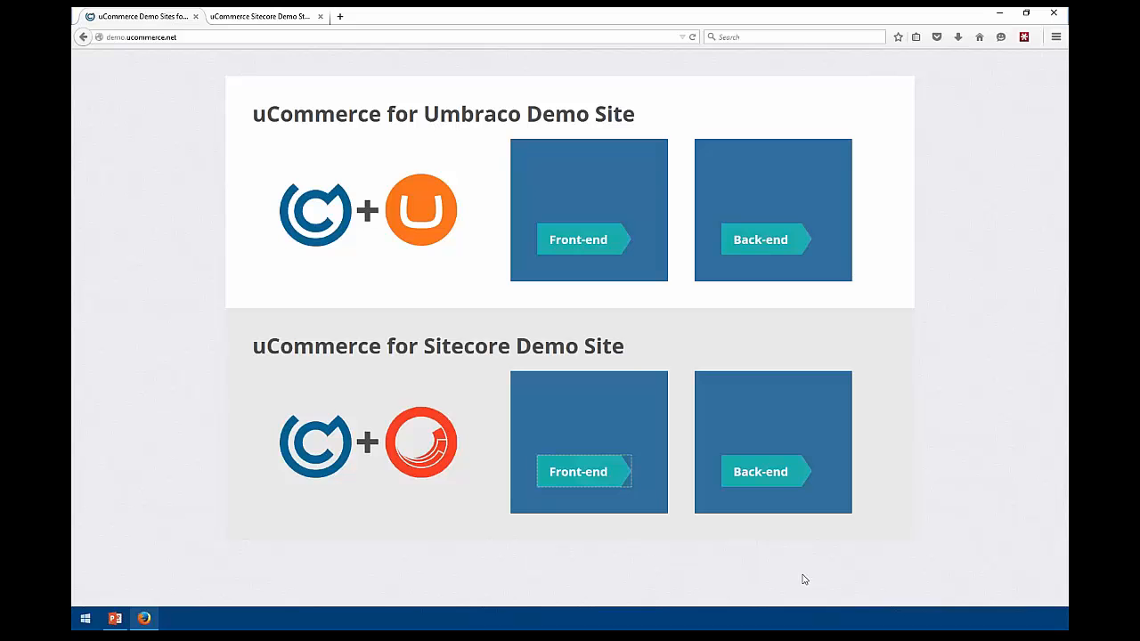
{"action": "left_click", "coordinate": [760, 472]}
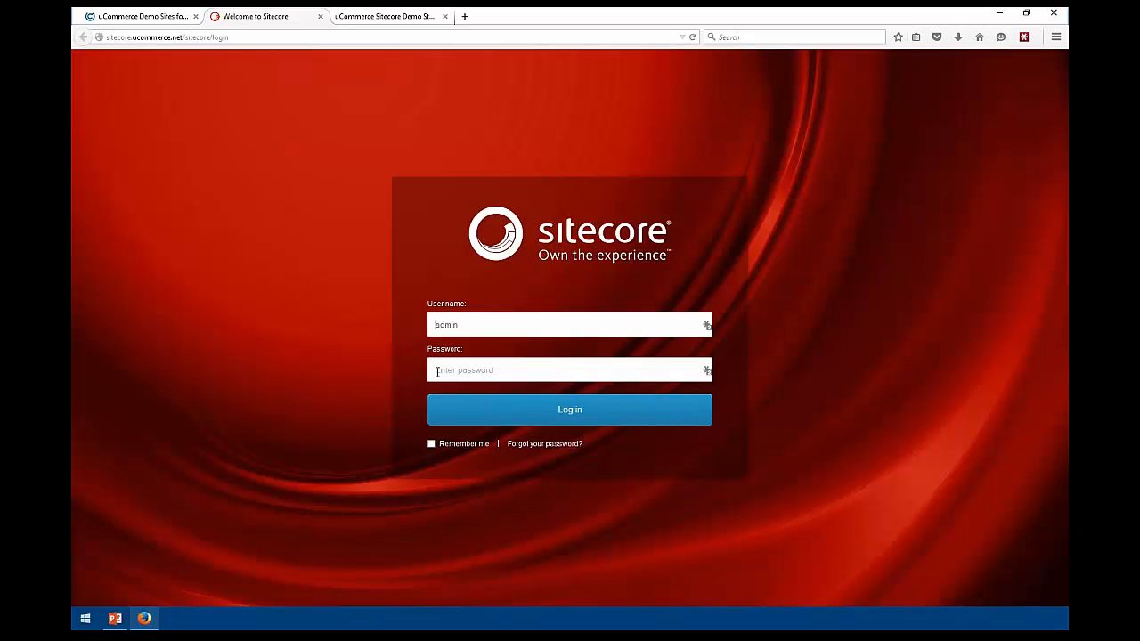
{"action": "key", "text": "Tab"}
{"action": "type", "text": "b"}
{"action": "left_click", "coordinate": [550, 424]}
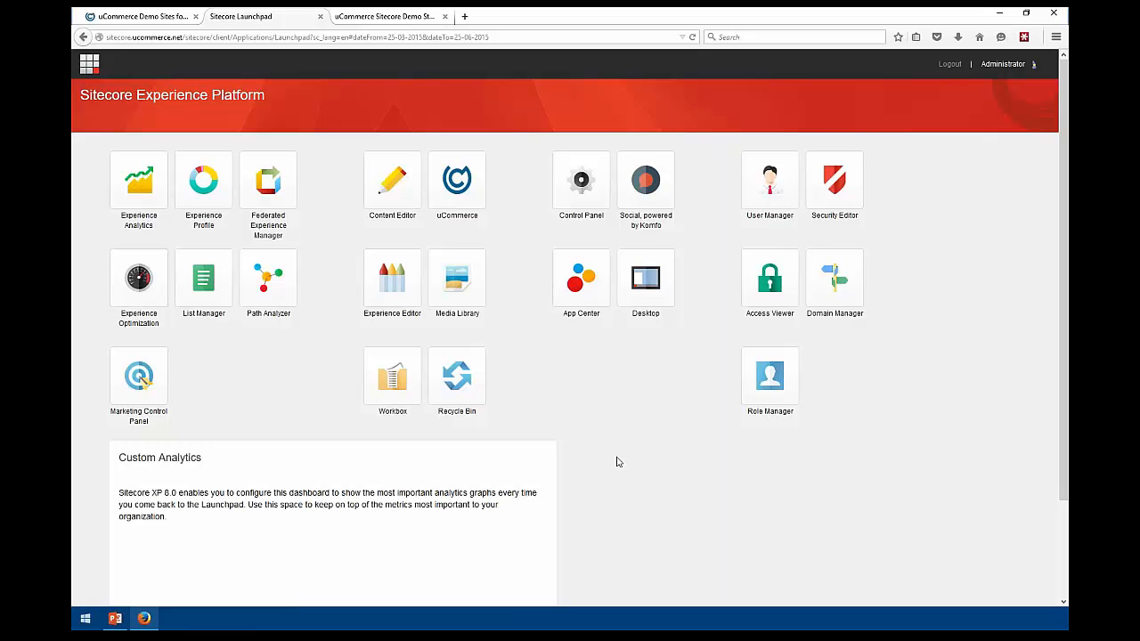
Launch the uCommerce app from the Sitecore Launchpad
{"action": "left_click", "coordinate": [453, 189]}
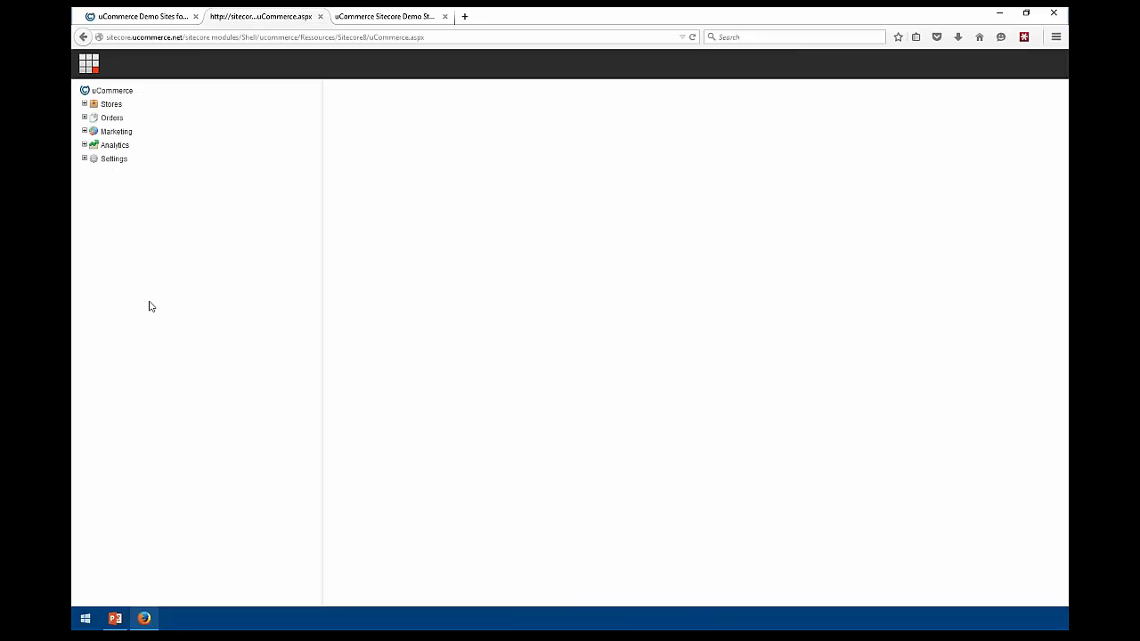
Open the Avenue-Clothing.com store settings under Stores, then return to the storefront tab
{"action": "left_click", "coordinate": [84, 104]}
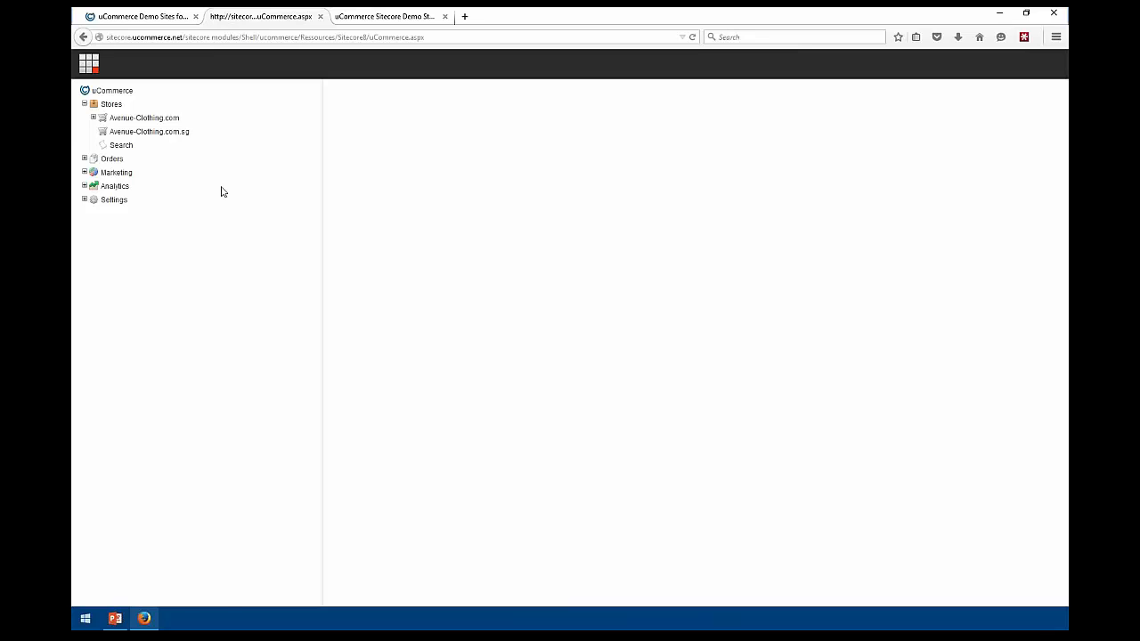
{"action": "left_click", "coordinate": [137, 120]}
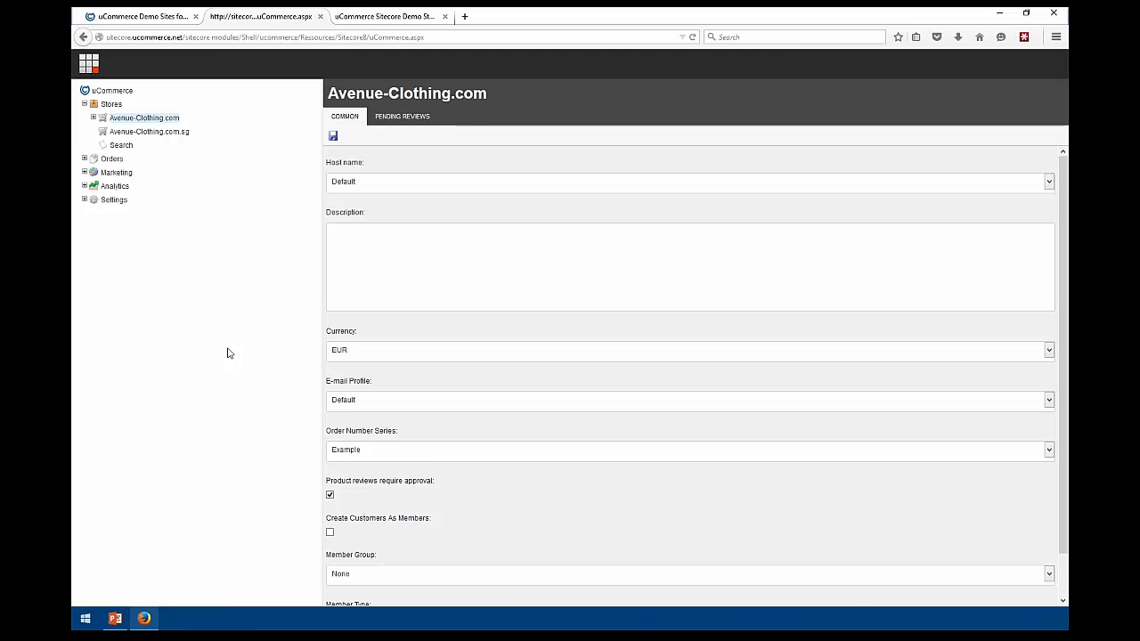
{"action": "left_click", "coordinate": [356, 16]}
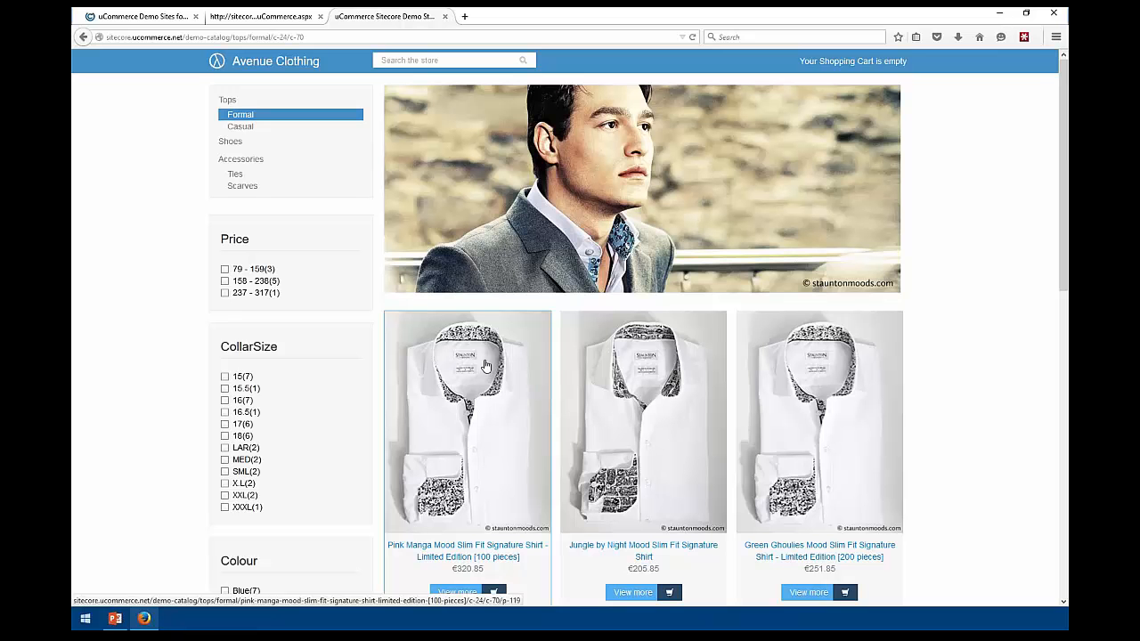
Add the Jungle by Night shirt in collar 16, White, to the basket
{"action": "left_click", "coordinate": [603, 376]}
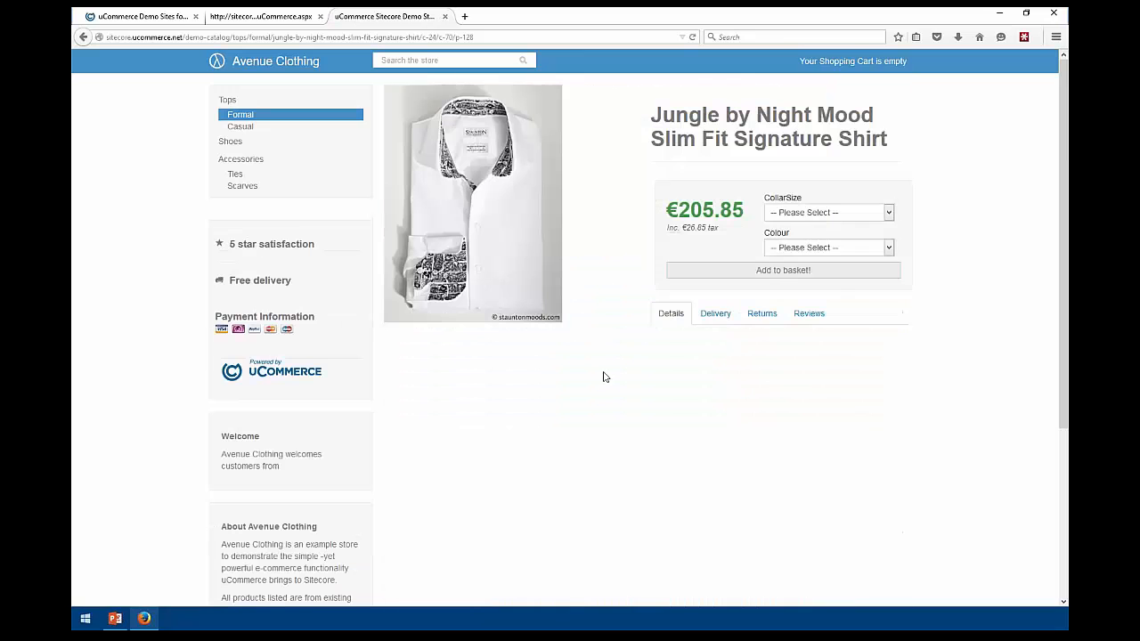
{"action": "left_click", "coordinate": [805, 213]}
{"action": "left_click", "coordinate": [792, 242]}
{"action": "left_click", "coordinate": [797, 248]}
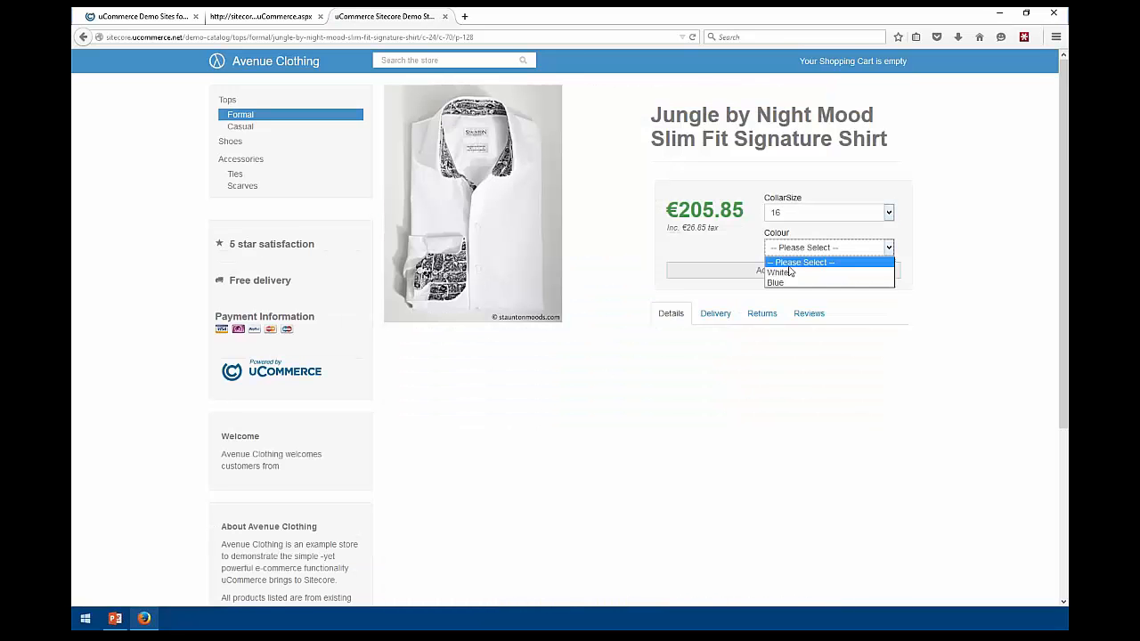
{"action": "left_click", "coordinate": [788, 272]}
{"action": "left_click", "coordinate": [758, 270]}
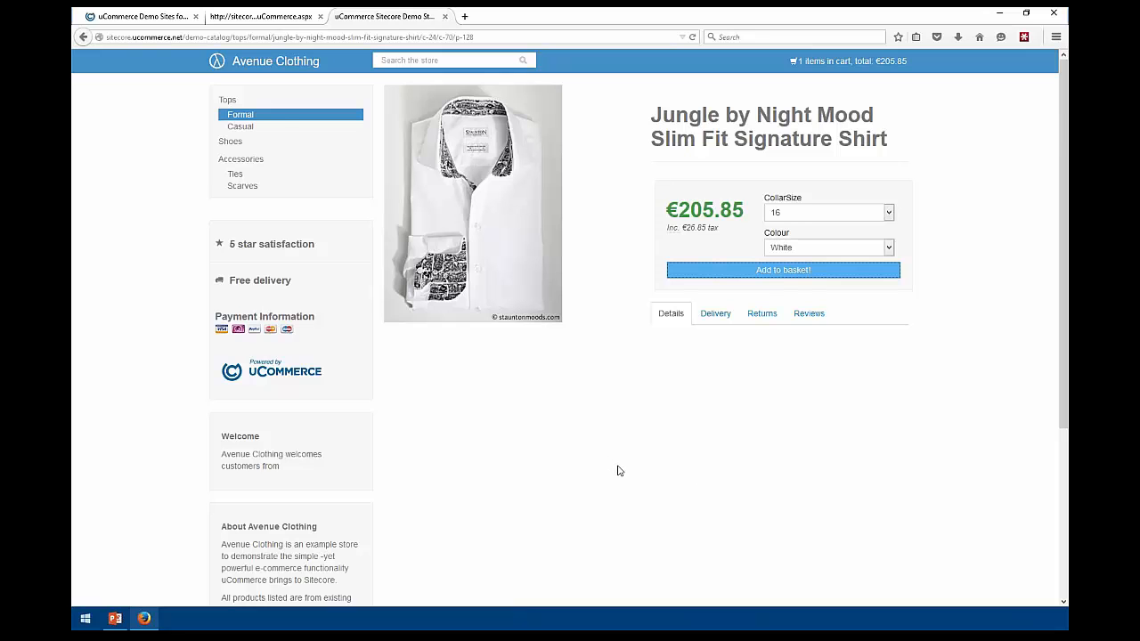
Glance at the admin tab, then show the shop's Casual tops category
{"action": "left_click", "coordinate": [265, 20]}
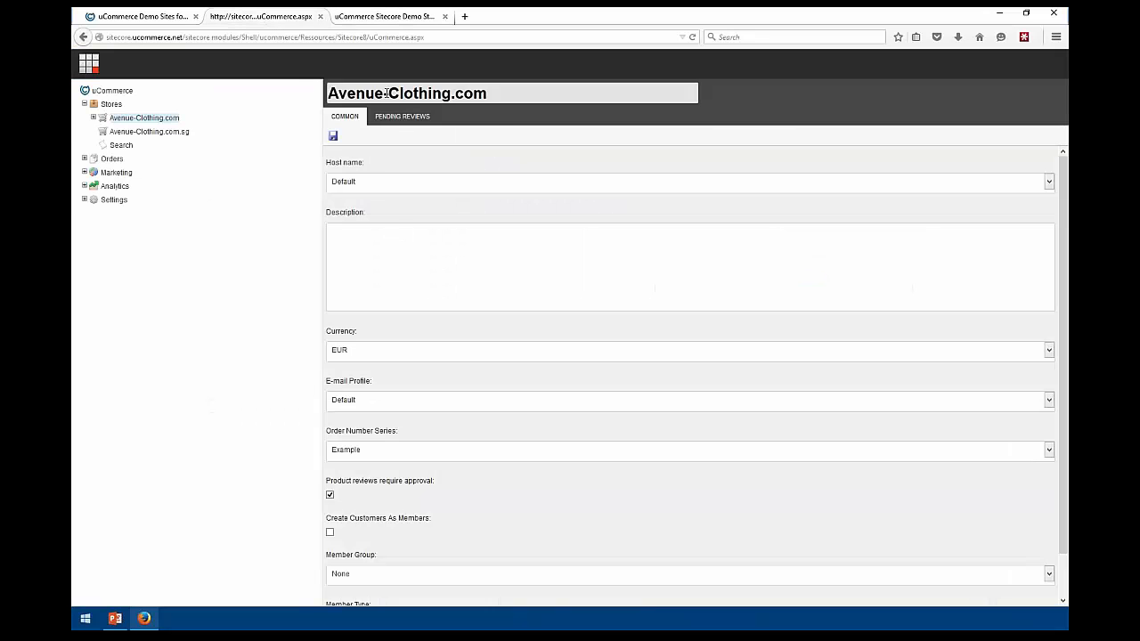
{"action": "left_click", "coordinate": [377, 19]}
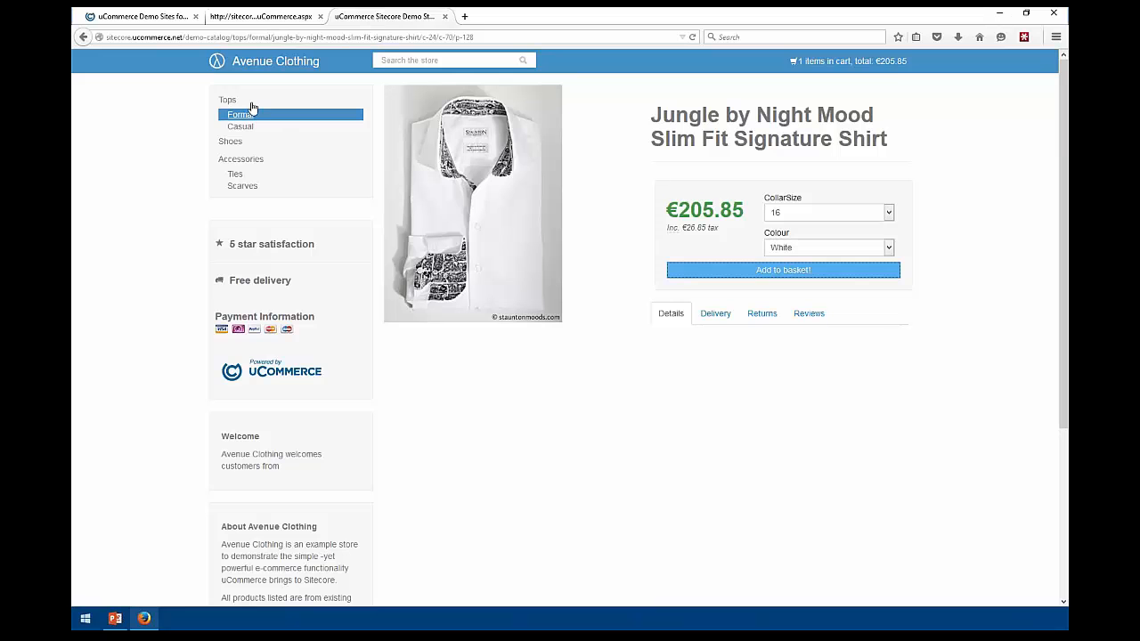
{"action": "left_click", "coordinate": [240, 141]}
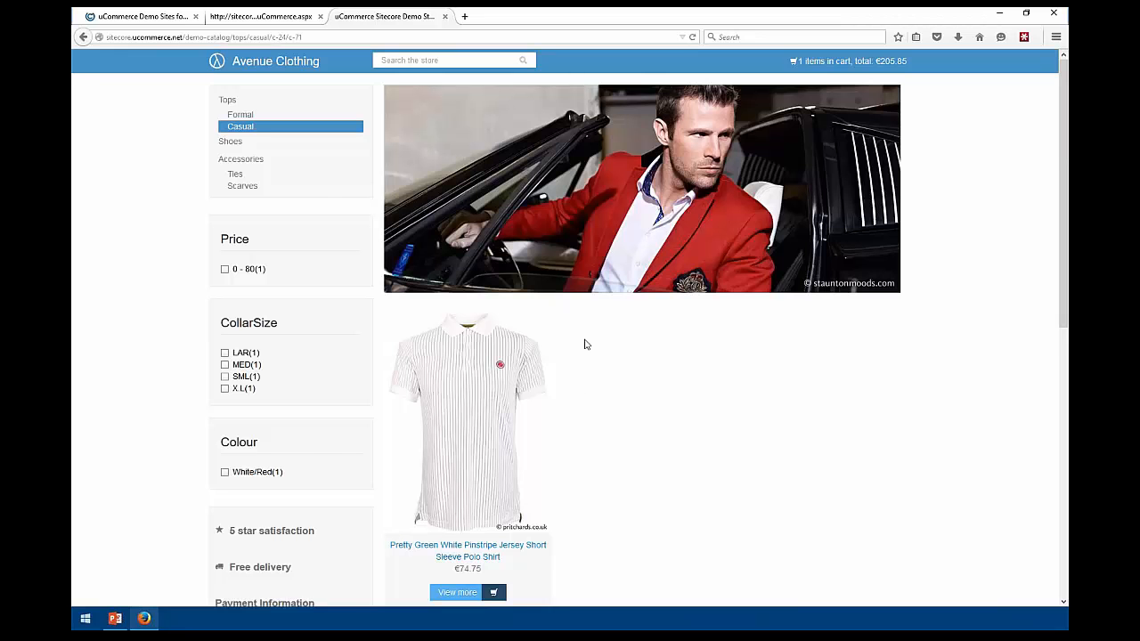
Open Demo Catalog under Avenue-Clothing.com to see its EUR 15 pct price group settings
{"action": "left_click", "coordinate": [259, 15]}
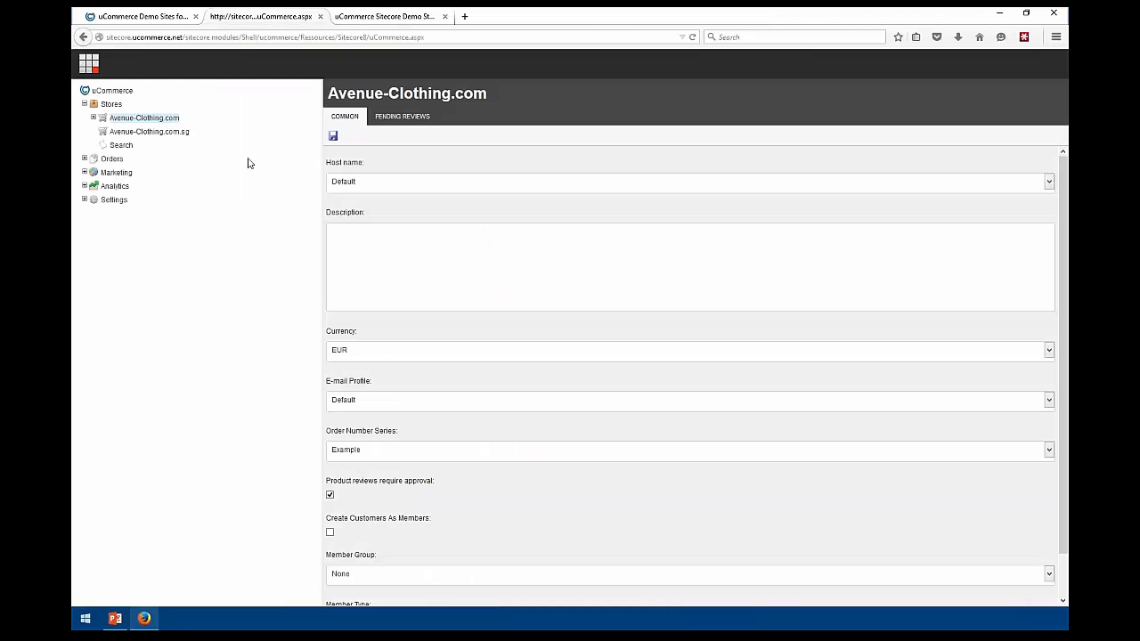
{"action": "left_click", "coordinate": [92, 118]}
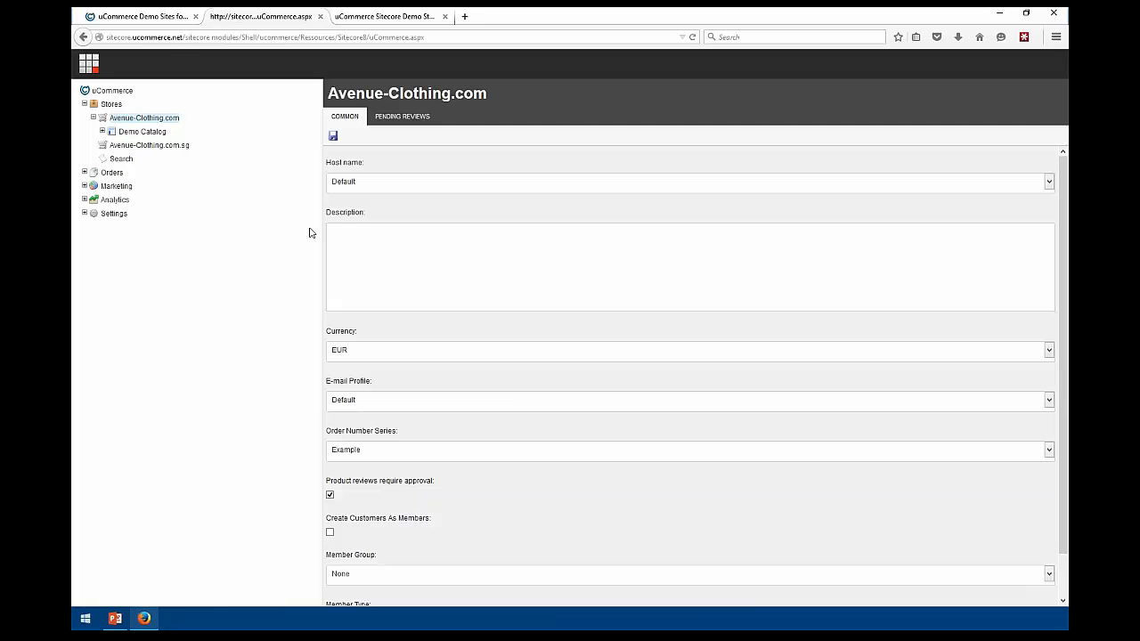
{"action": "left_click", "coordinate": [143, 133]}
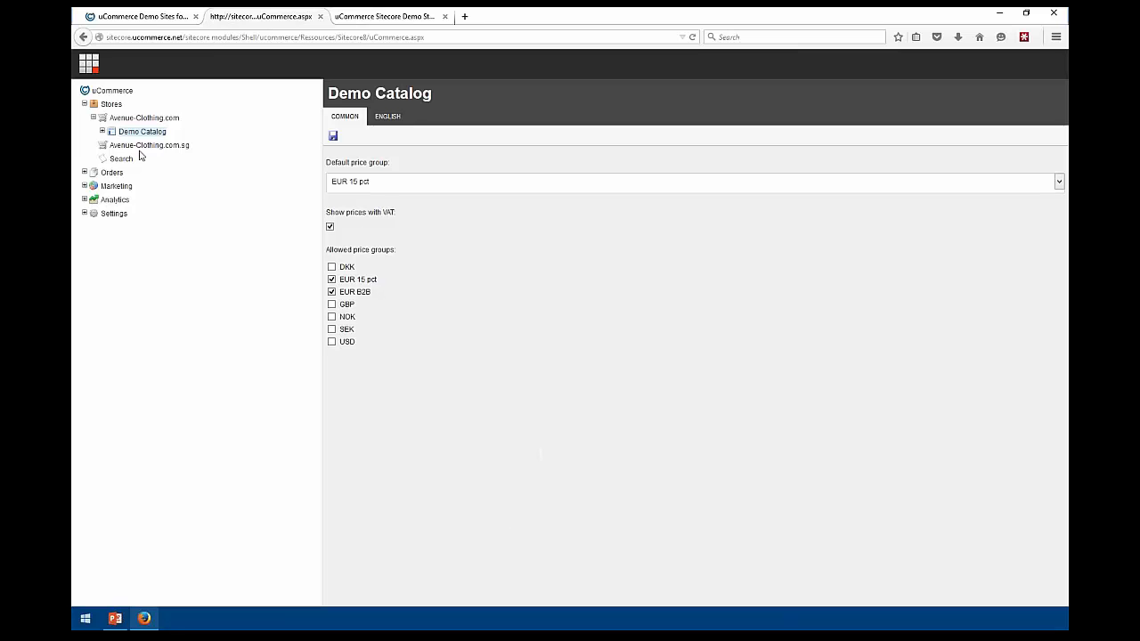
Open the Black & White Wonderland shirt from Demo Catalog > Tops > Formal for editing
{"action": "left_click", "coordinate": [103, 131]}
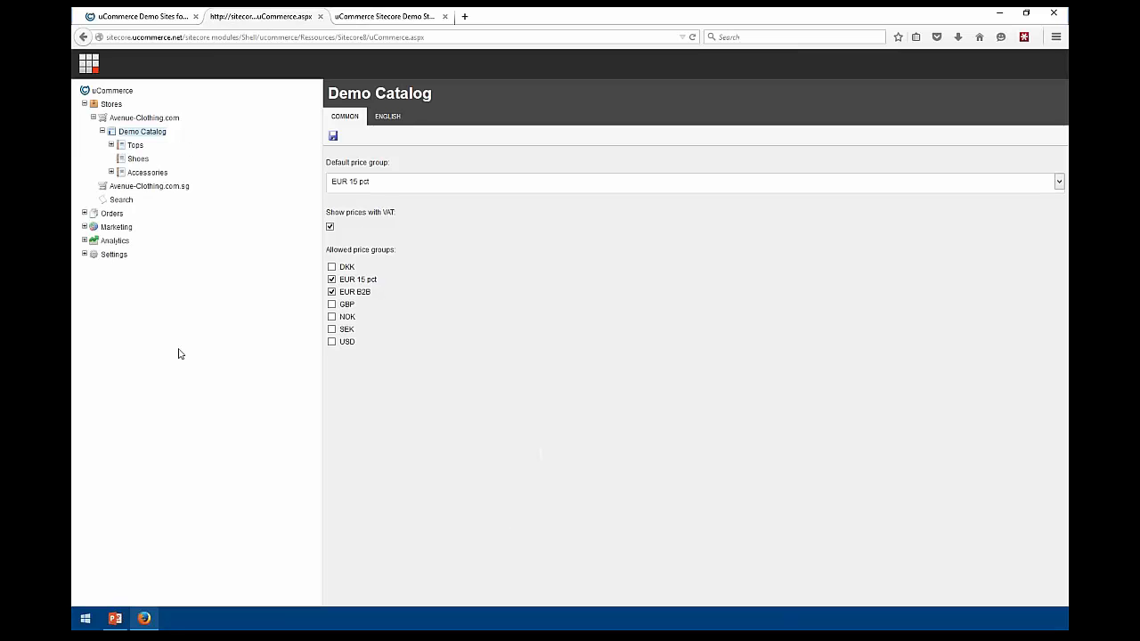
{"action": "left_click", "coordinate": [116, 147]}
{"action": "left_click", "coordinate": [146, 158]}
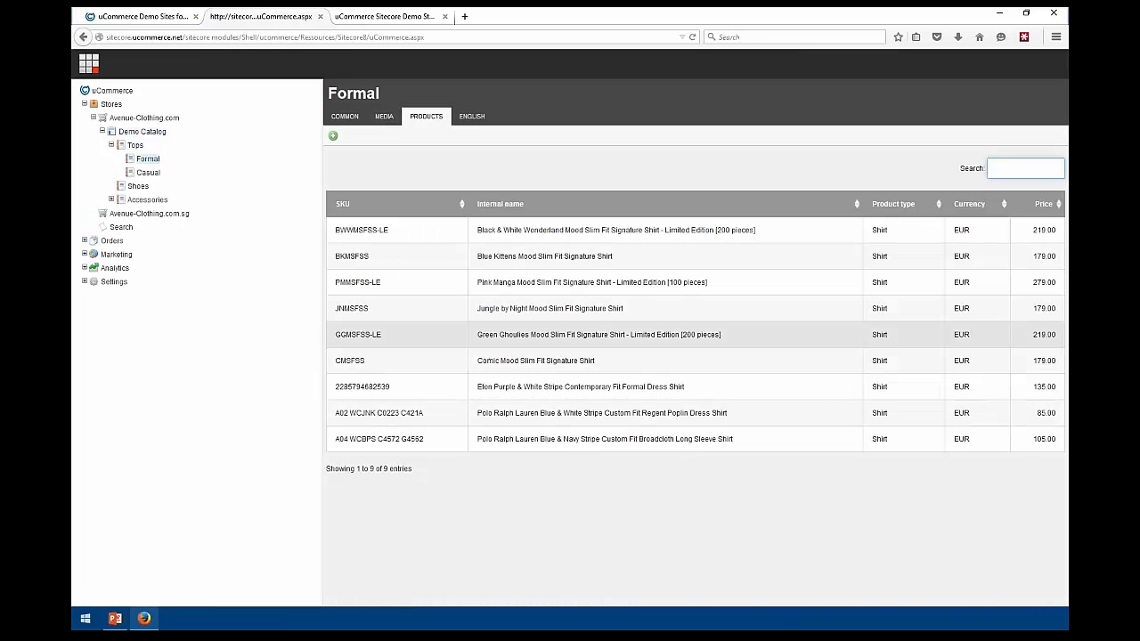
{"action": "left_click", "coordinate": [512, 235]}
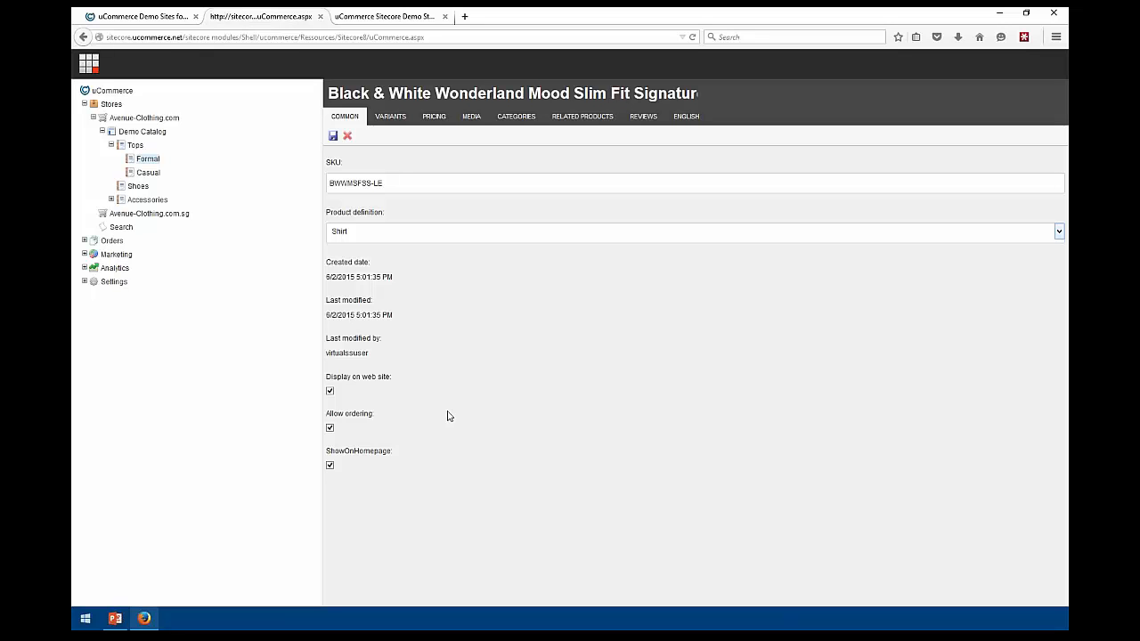
Expand Settings > Definitions to list the existing product definitions
{"action": "left_click", "coordinate": [84, 281]}
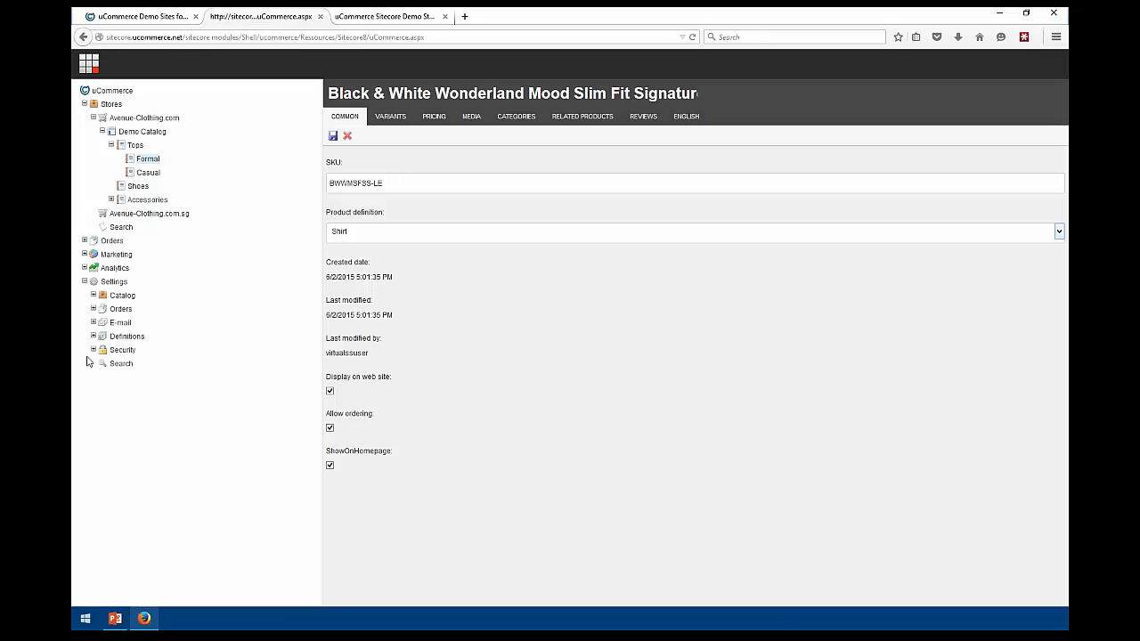
{"action": "left_click", "coordinate": [93, 335]}
{"action": "left_click", "coordinate": [102, 350]}
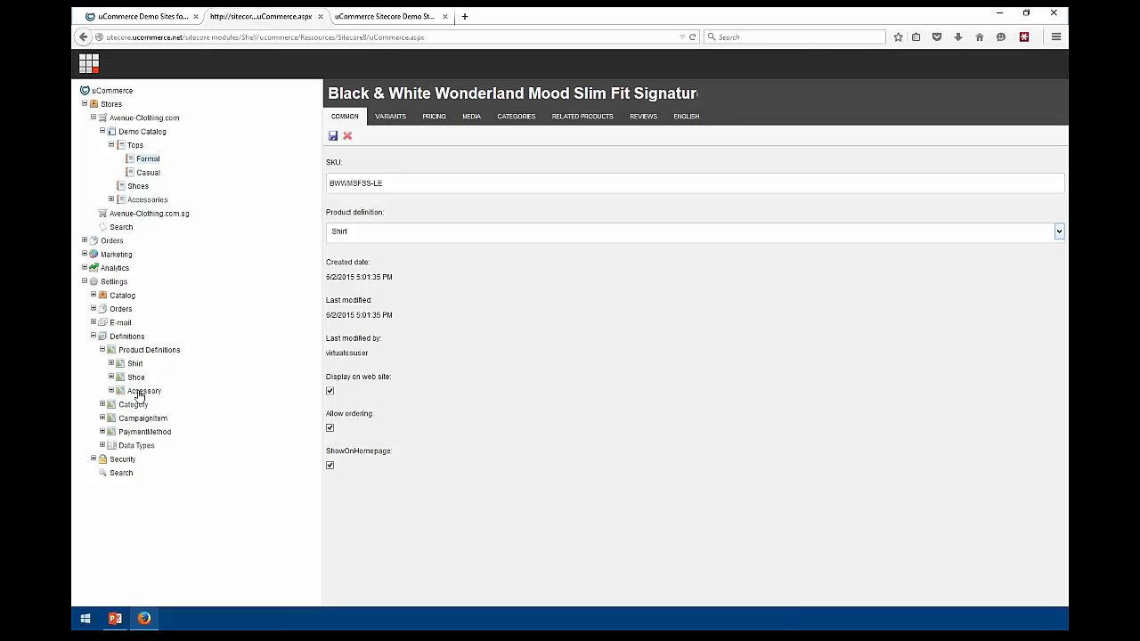
Browse the shop's Casual, Shoes and Accessories category pages, then return to the uCommerce admin
{"action": "left_click", "coordinate": [383, 14]}
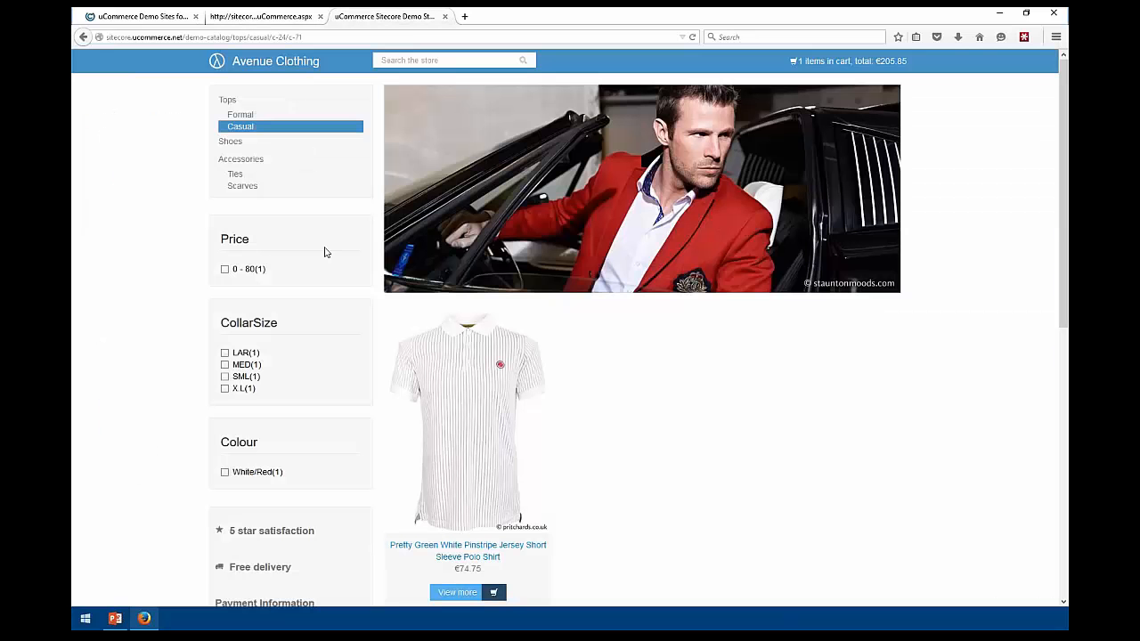
{"action": "left_click", "coordinate": [233, 143]}
{"action": "left_click", "coordinate": [236, 161]}
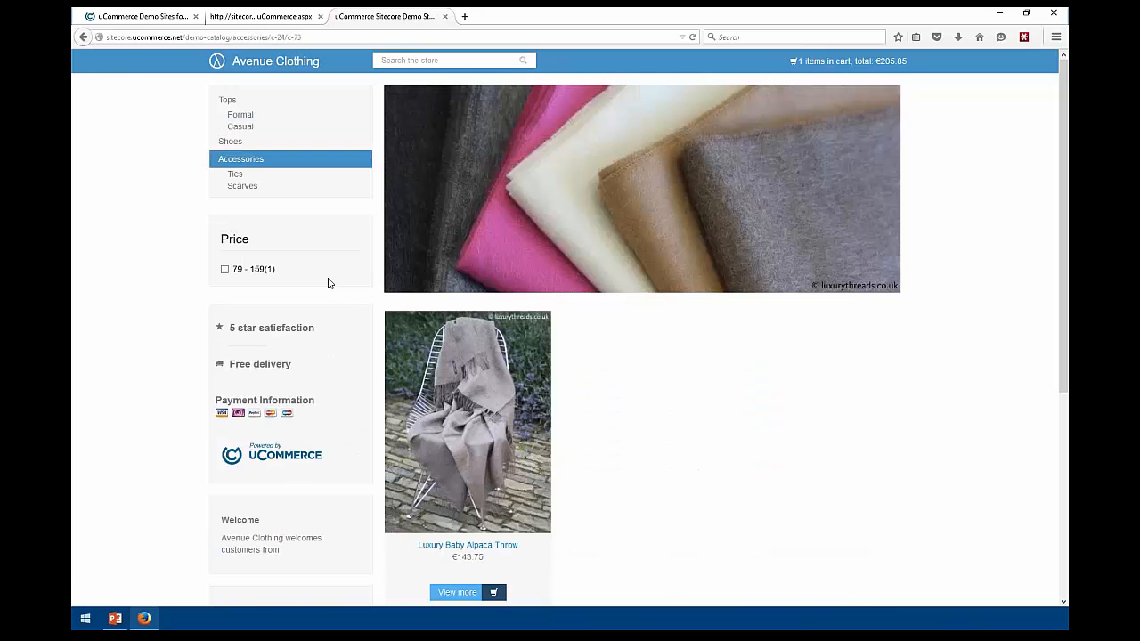
{"action": "left_click", "coordinate": [248, 12]}
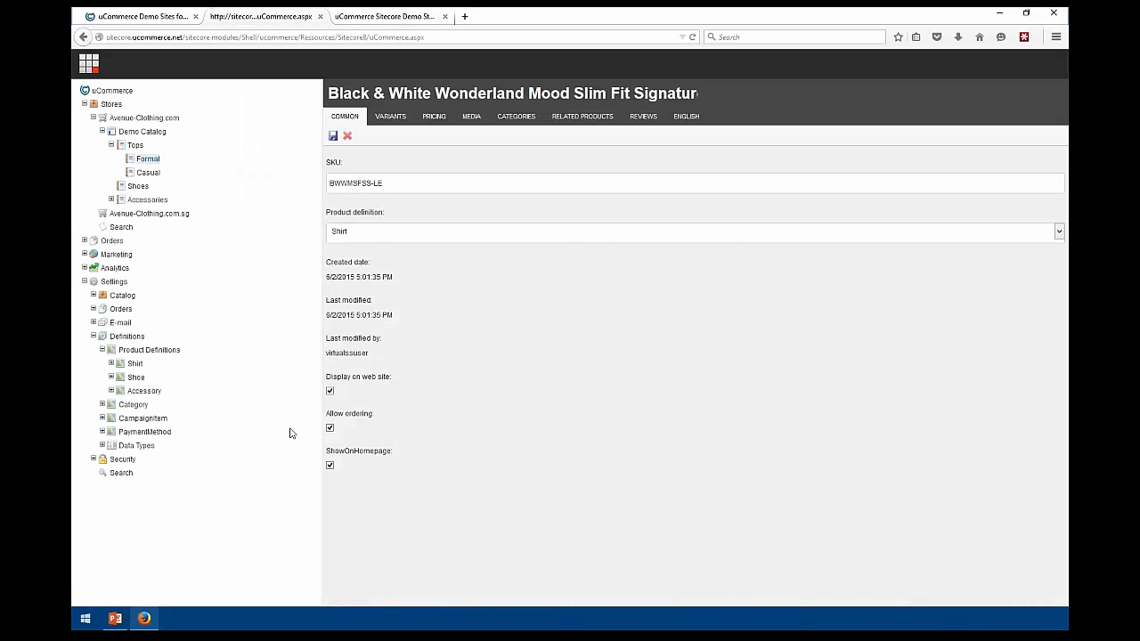
Review Shirt's CollarSize field and Accessory's ShowOnHomepage Boolean, then collapse both definitions
{"action": "left_click", "coordinate": [111, 364]}
{"action": "left_click", "coordinate": [149, 378]}
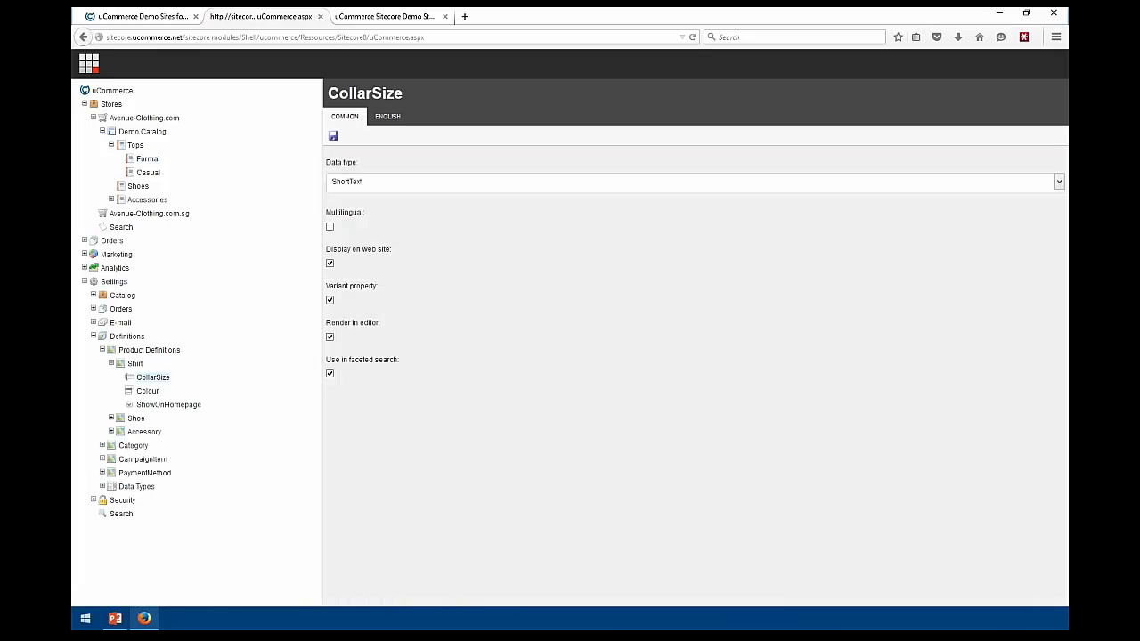
{"action": "left_click", "coordinate": [329, 299]}
{"action": "left_click", "coordinate": [111, 431]}
{"action": "left_click", "coordinate": [147, 446]}
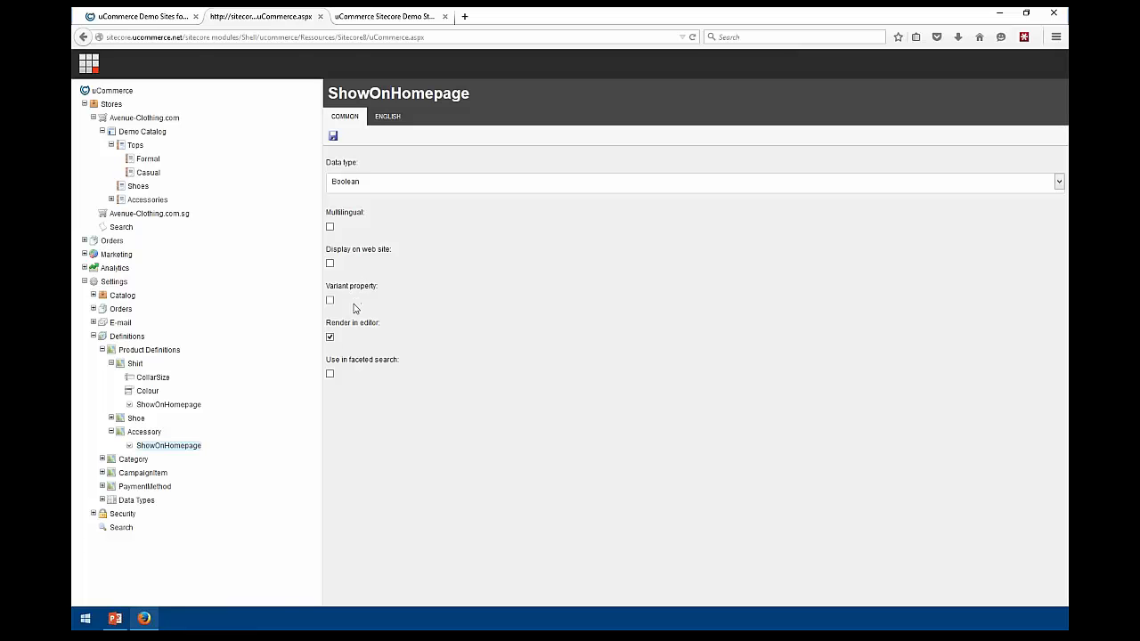
{"action": "left_click", "coordinate": [111, 432]}
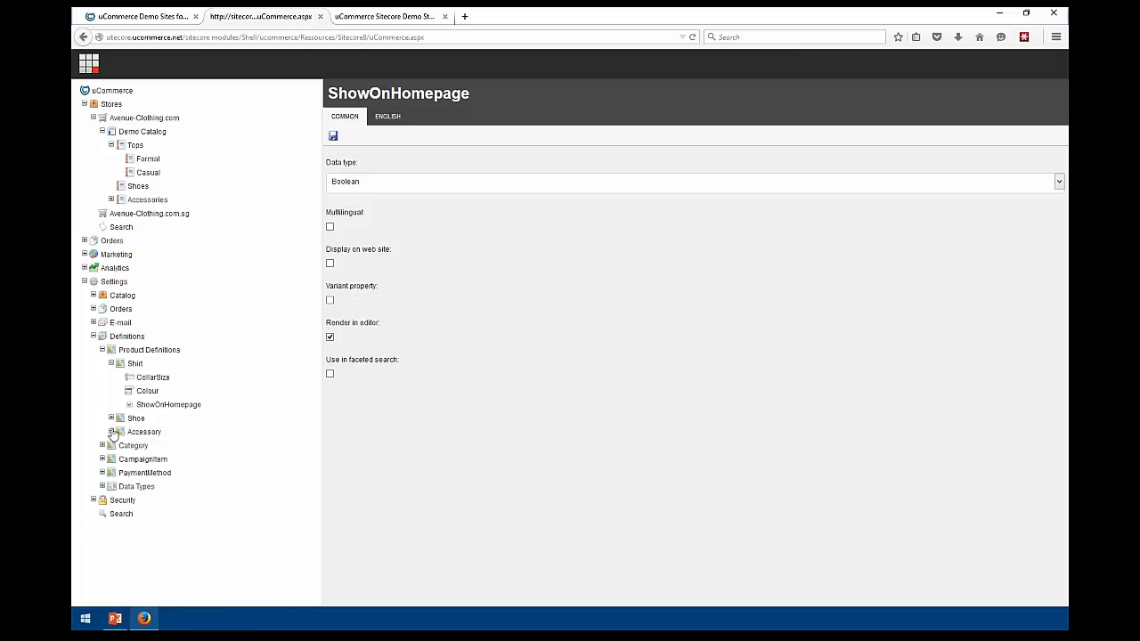
{"action": "left_click", "coordinate": [111, 363]}
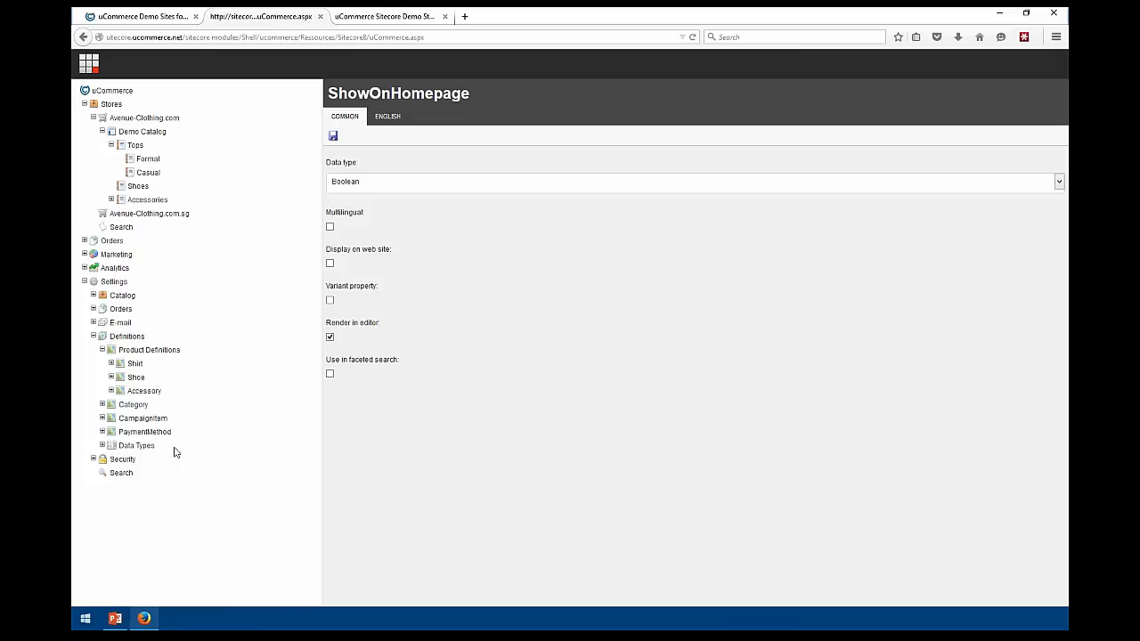
Create and save a new product definition named SEO
{"action": "right_click", "coordinate": [146, 353]}
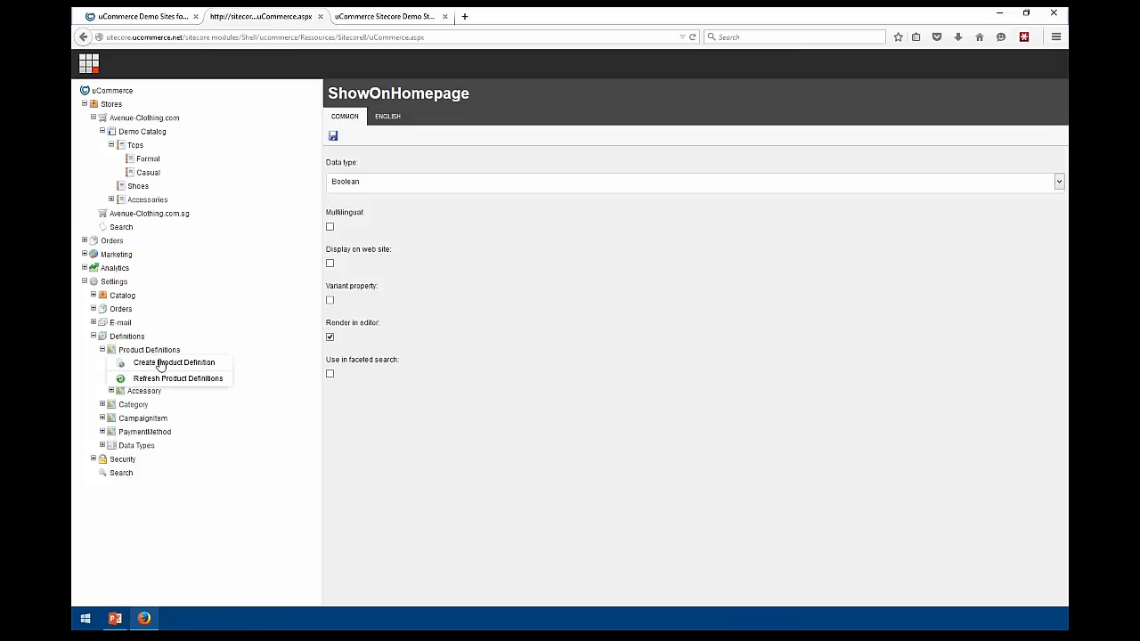
{"action": "left_click", "coordinate": [161, 363]}
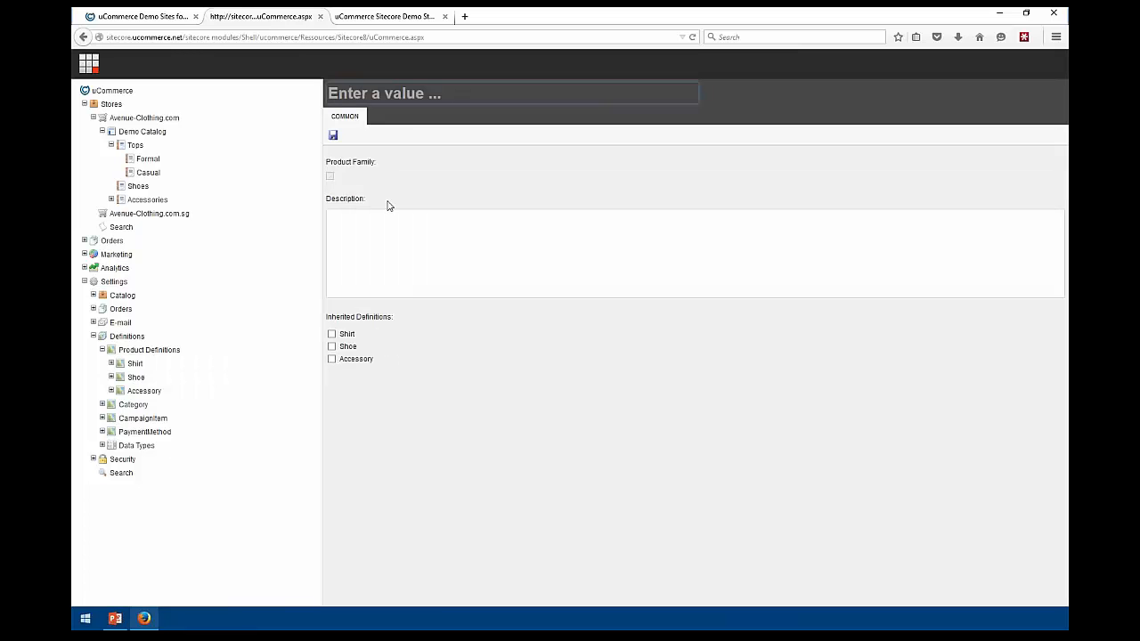
{"action": "type", "text": "SEO"}
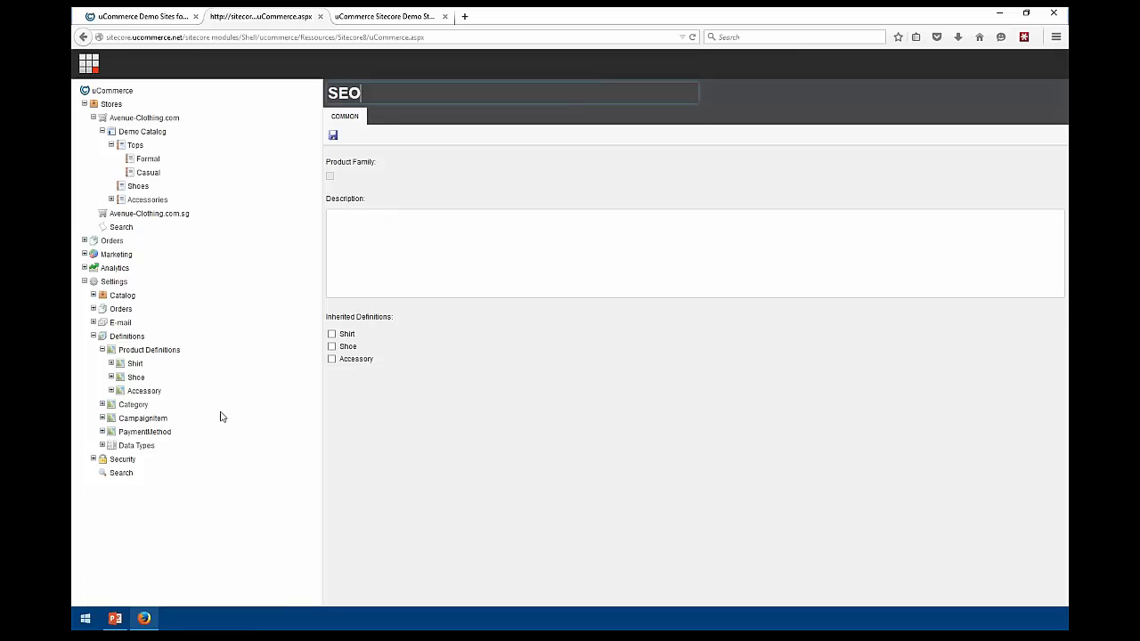
{"action": "left_click", "coordinate": [332, 134]}
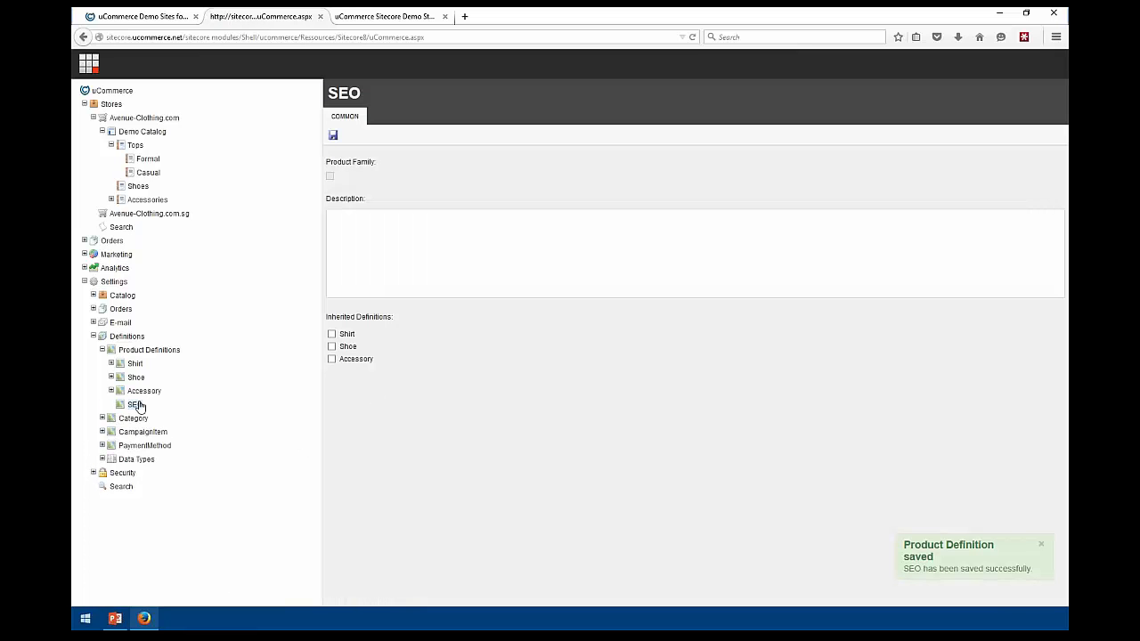
Add and save a Title field on SEO, then show the product definitions overview
{"action": "right_click", "coordinate": [137, 407]}
{"action": "left_click", "coordinate": [157, 418]}
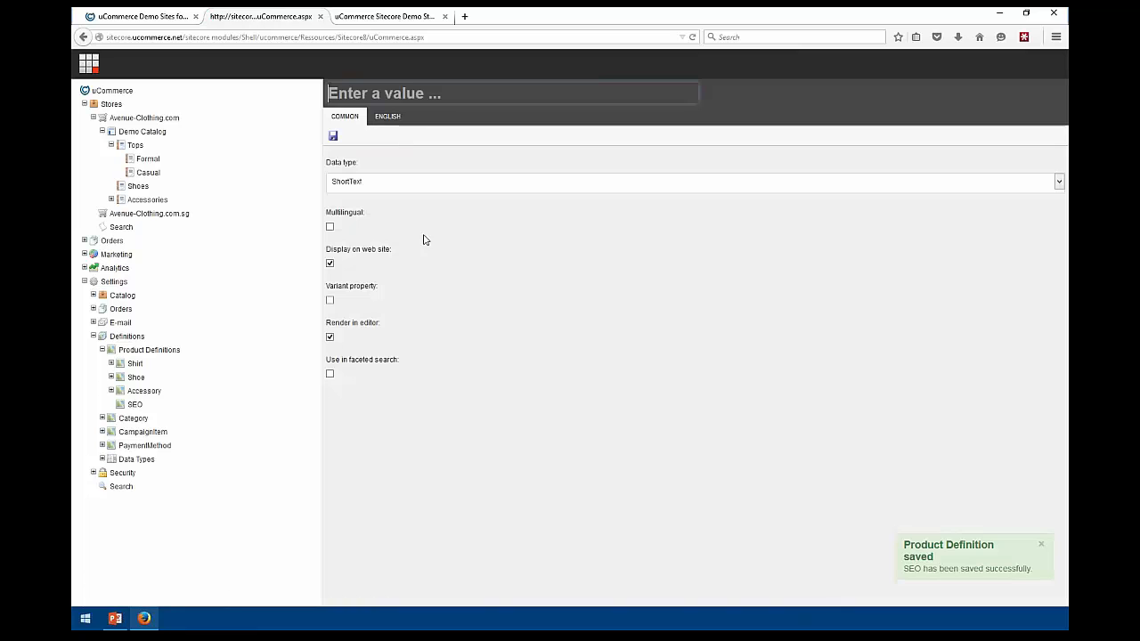
{"action": "type", "text": "Title"}
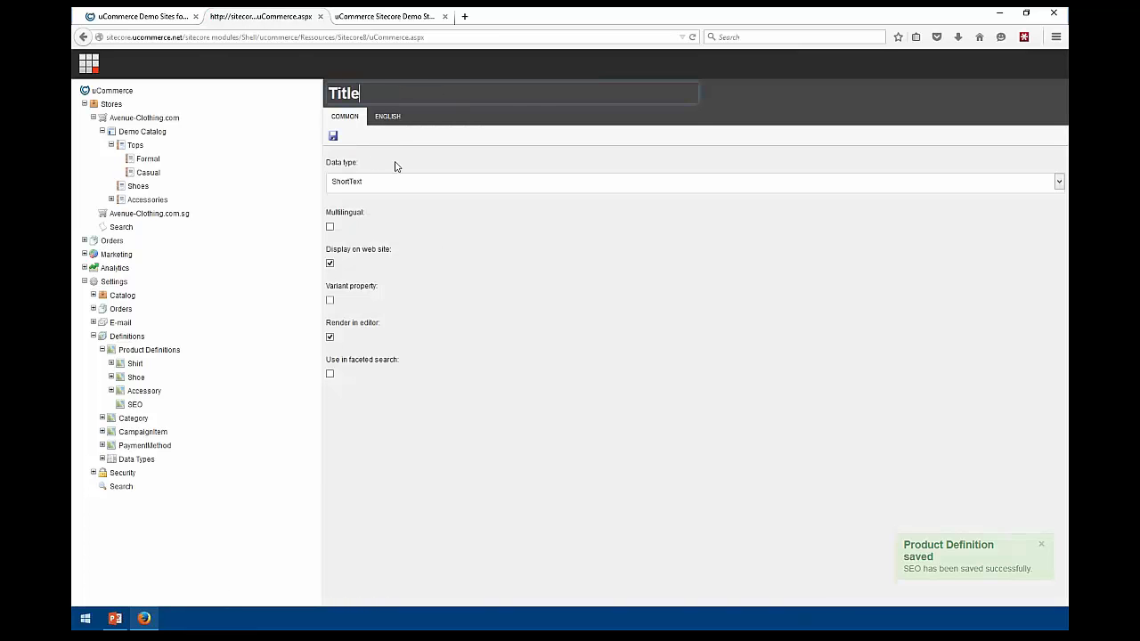
{"action": "left_click", "coordinate": [332, 136]}
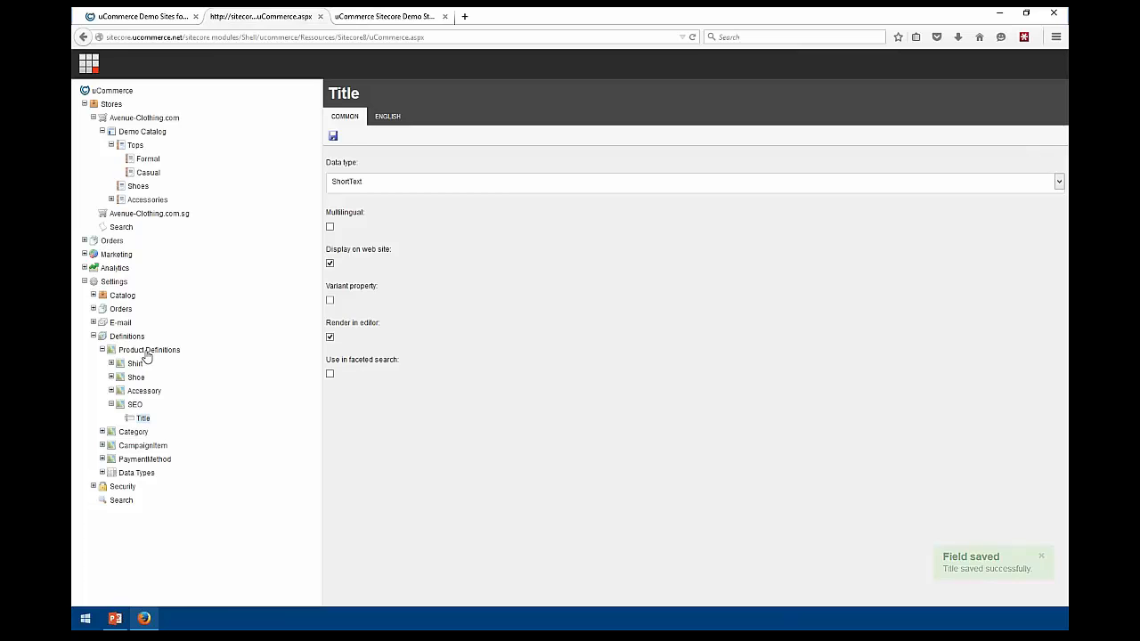
{"action": "left_click", "coordinate": [147, 351]}
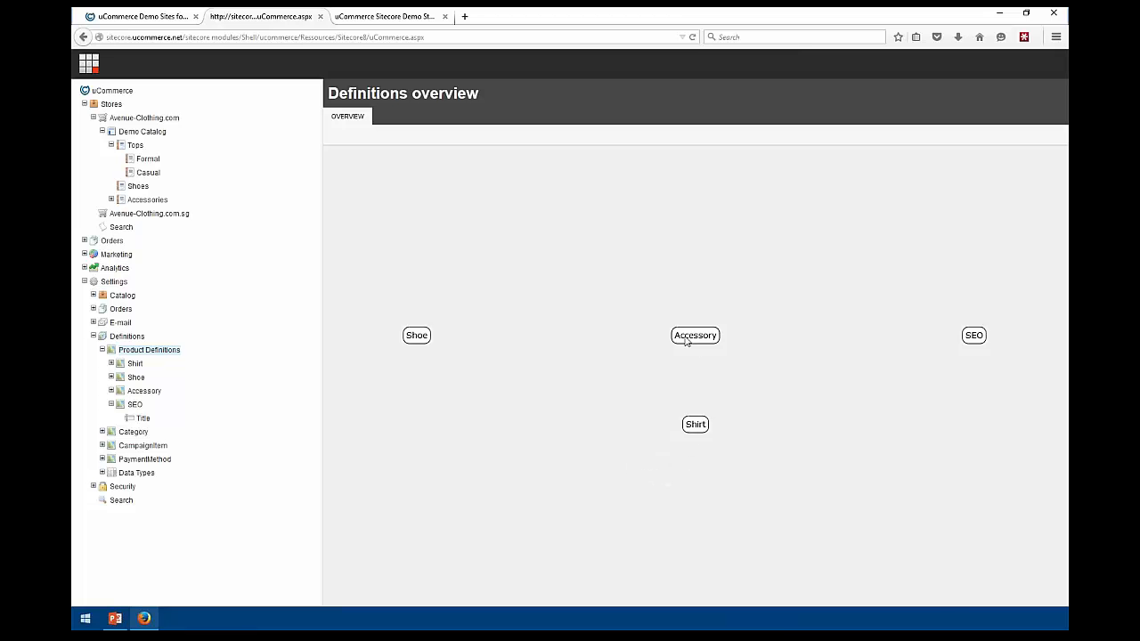
Rearrange the Accessory and Shirt overview nodes, save Shirt inheriting SEO, and recheck the diagram
{"action": "left_click_drag", "start_coordinate": [686, 341], "coordinate": [613, 342]}
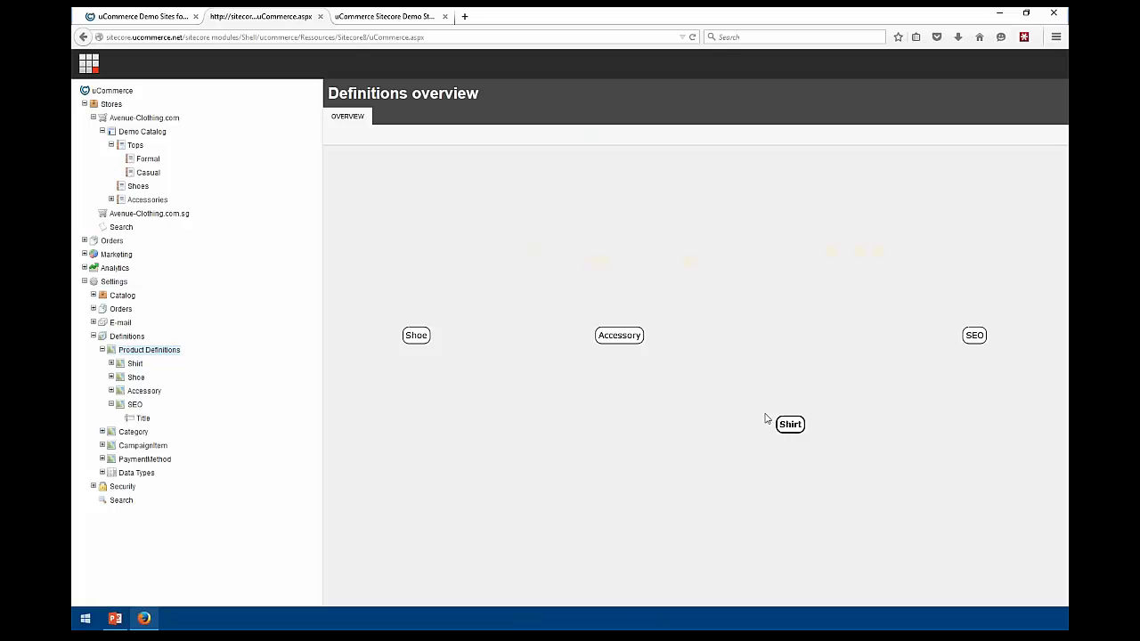
{"action": "left_click_drag", "start_coordinate": [765, 418], "coordinate": [671, 437]}
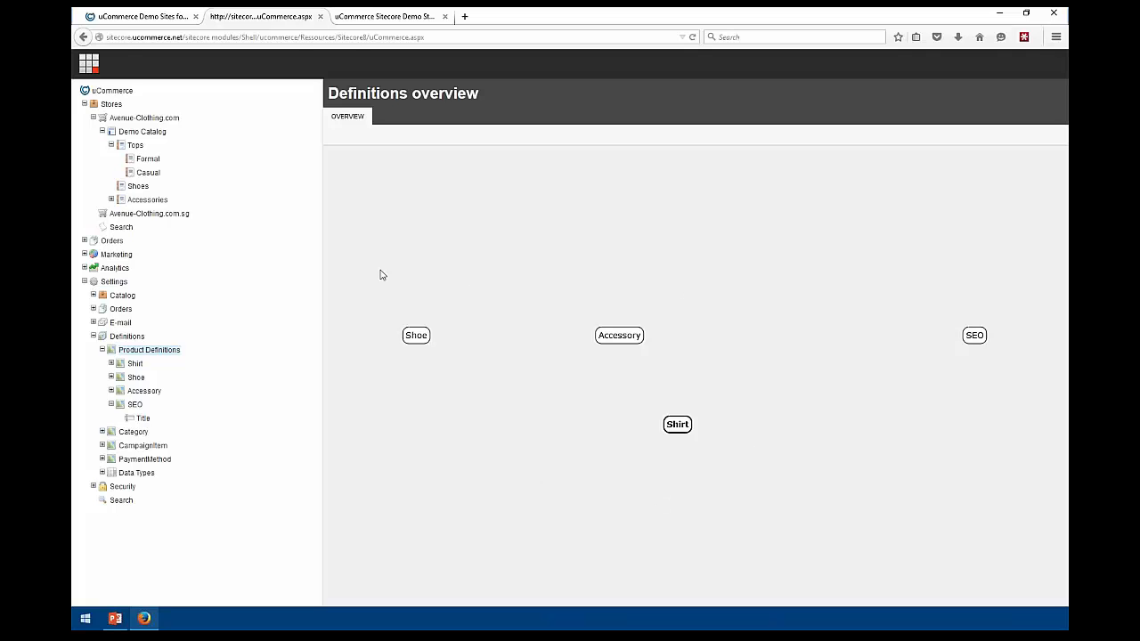
{"action": "left_click", "coordinate": [132, 364]}
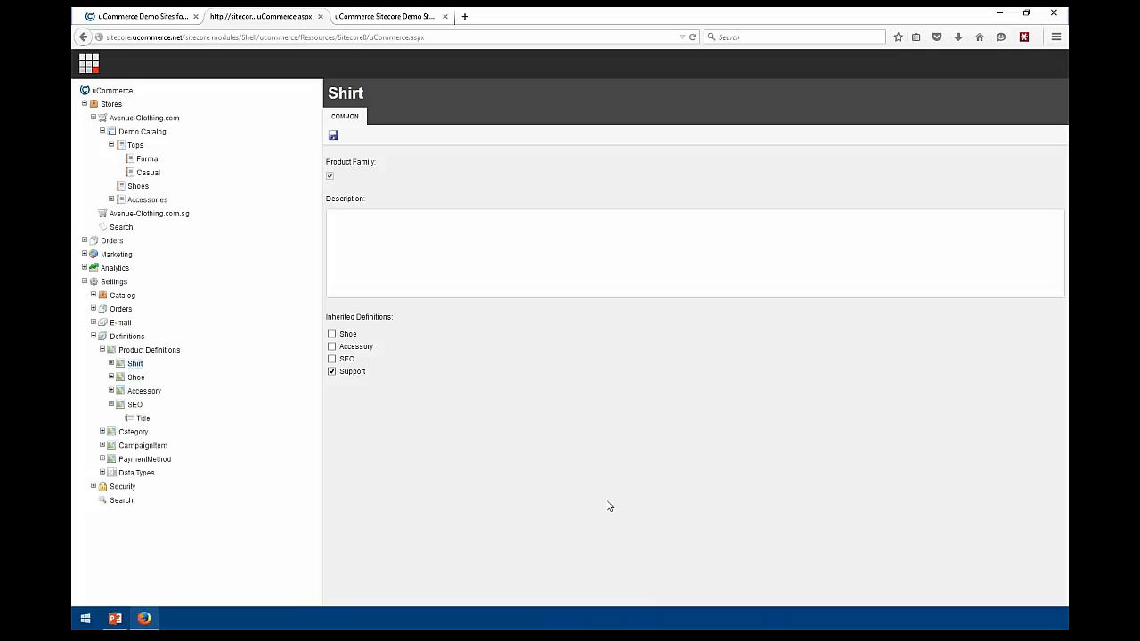
{"action": "left_click", "coordinate": [333, 336]}
{"action": "left_click", "coordinate": [331, 372]}
{"action": "left_click", "coordinate": [332, 335]}
{"action": "left_click", "coordinate": [334, 135]}
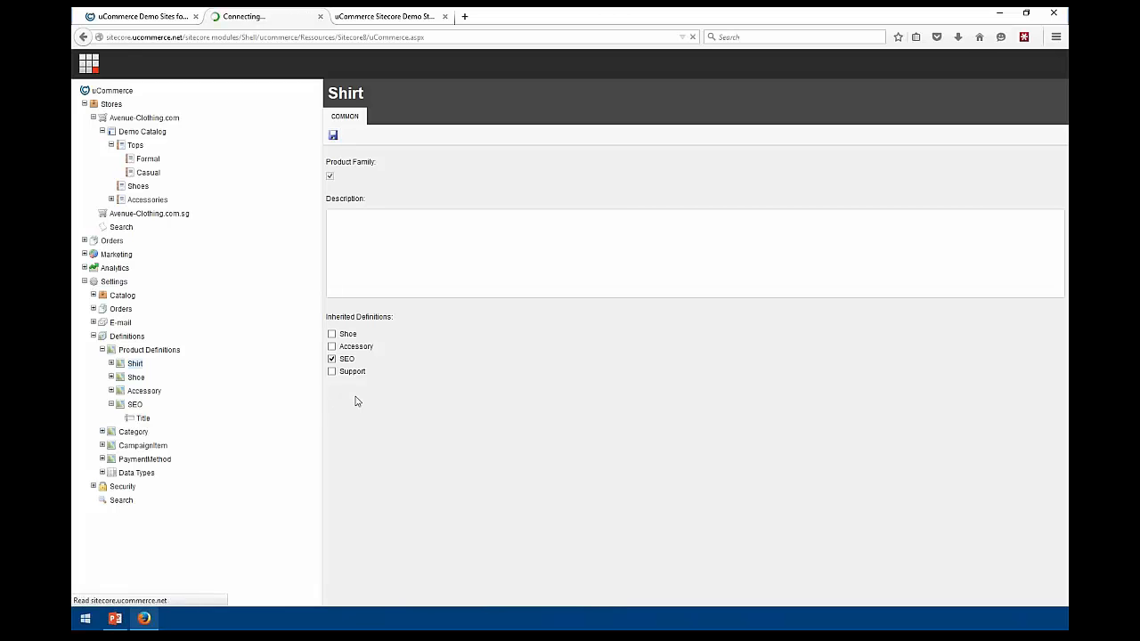
{"action": "left_click", "coordinate": [136, 351]}
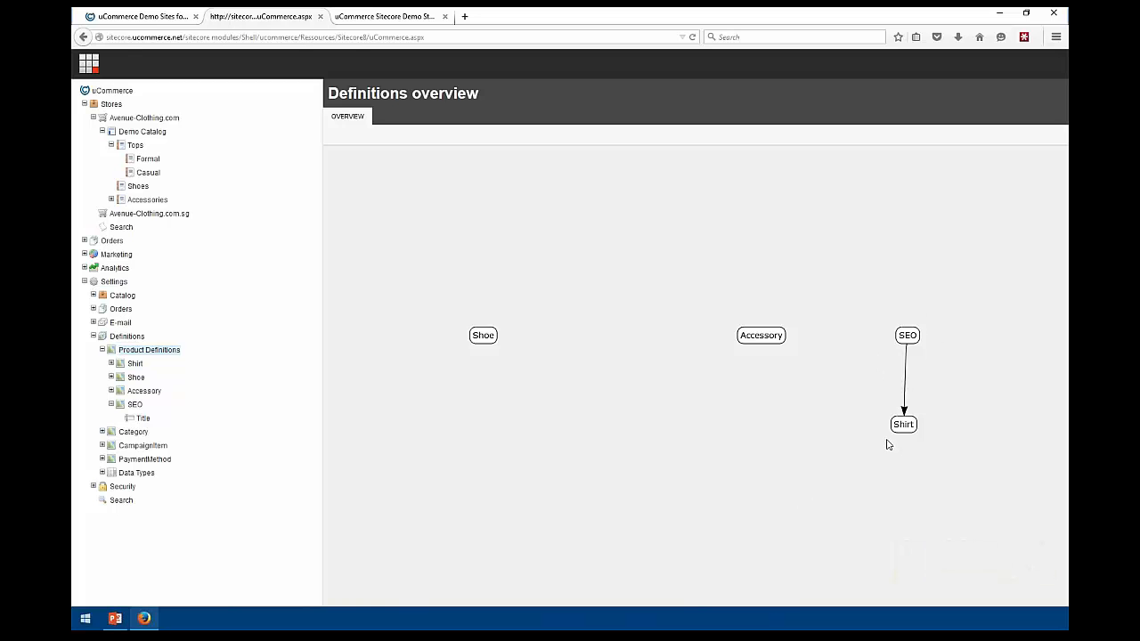
Make Shoe and Accessory inherit SEO, save each, and return to the overview diagram
{"action": "left_click", "coordinate": [137, 377]}
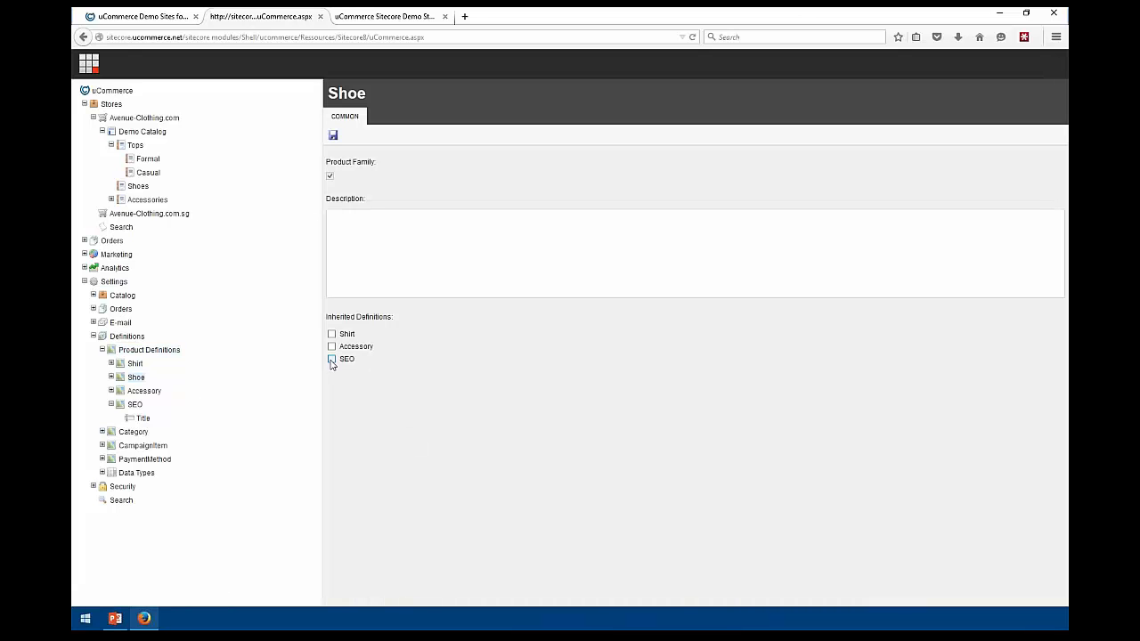
{"action": "left_click", "coordinate": [333, 135]}
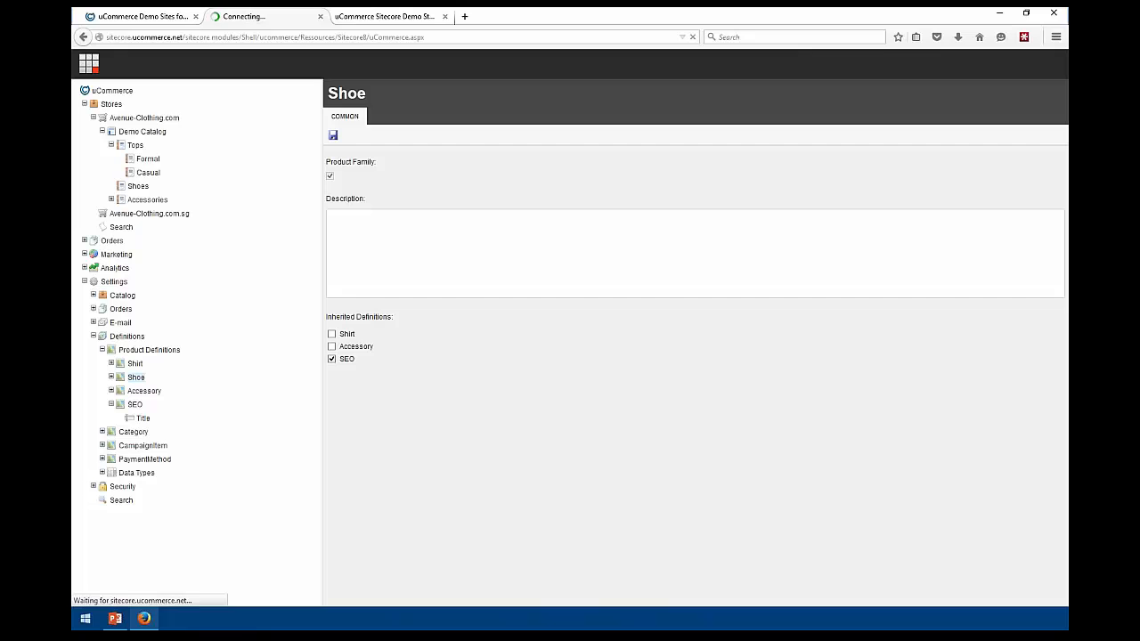
{"action": "left_click", "coordinate": [139, 393]}
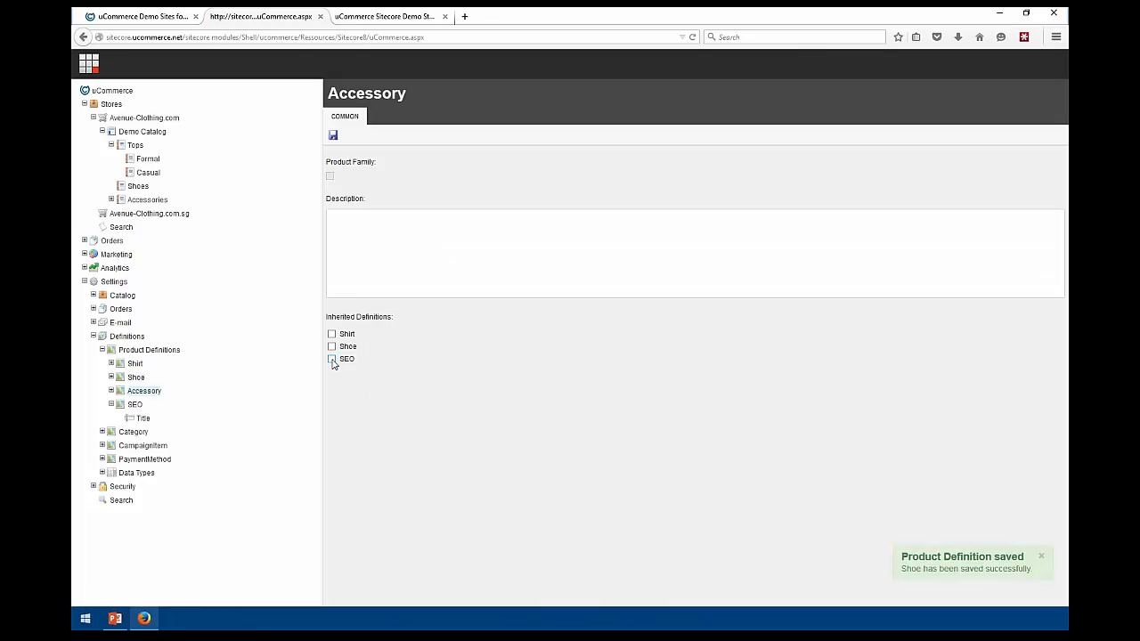
{"action": "left_click", "coordinate": [332, 359]}
{"action": "left_click", "coordinate": [332, 135]}
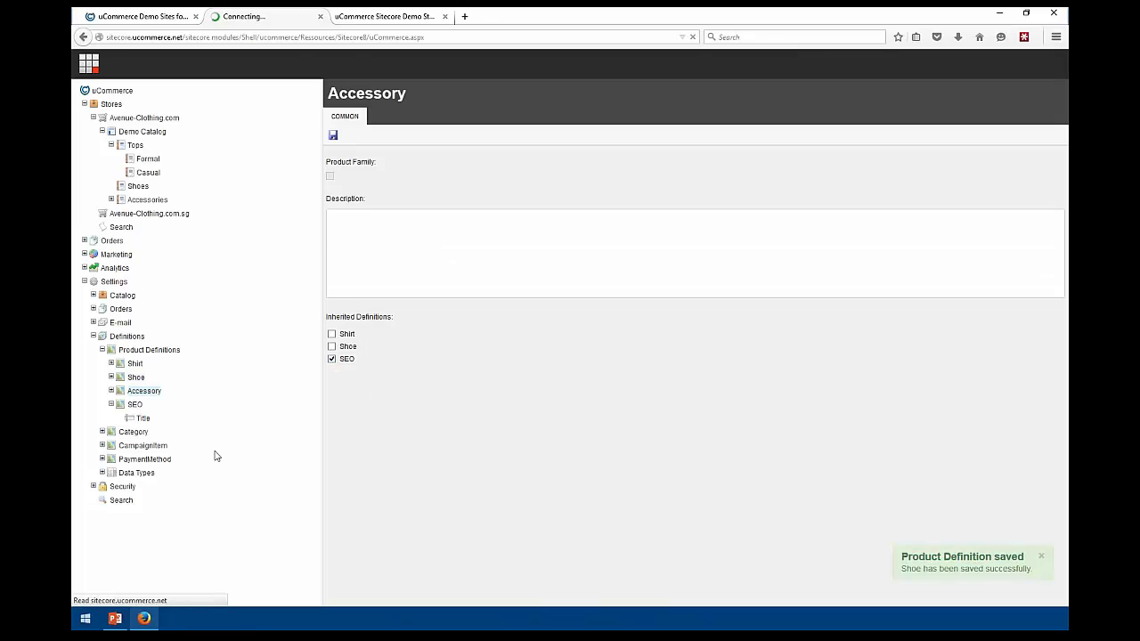
{"action": "left_click", "coordinate": [148, 350]}
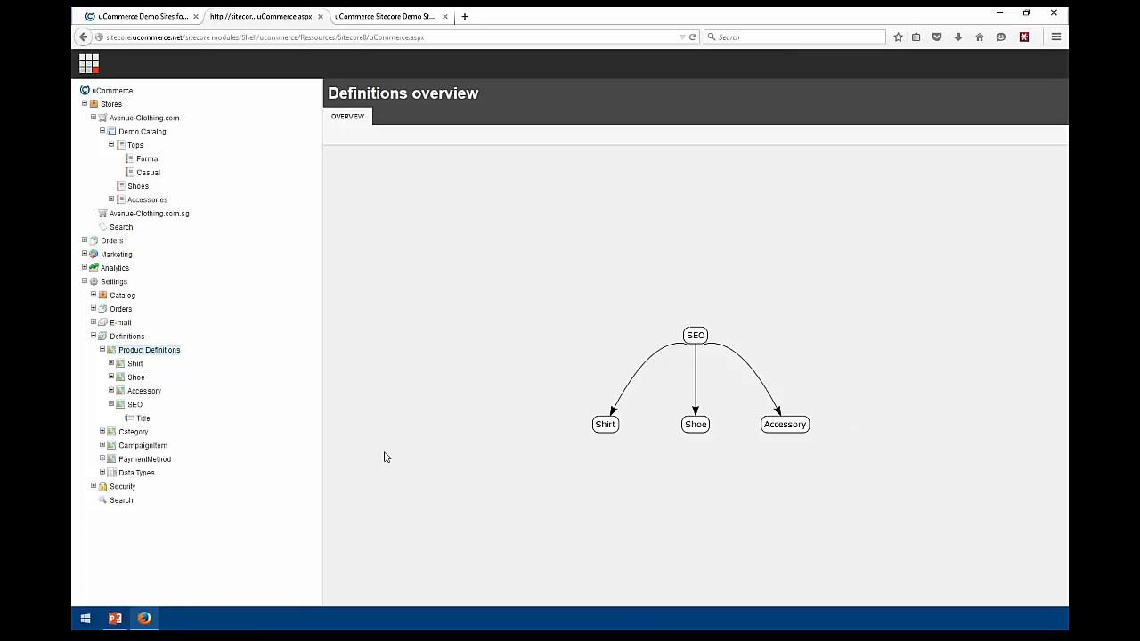
View the Formal category's products and image, then the Avenue-Clothing.com store settings
{"action": "left_click", "coordinate": [147, 161]}
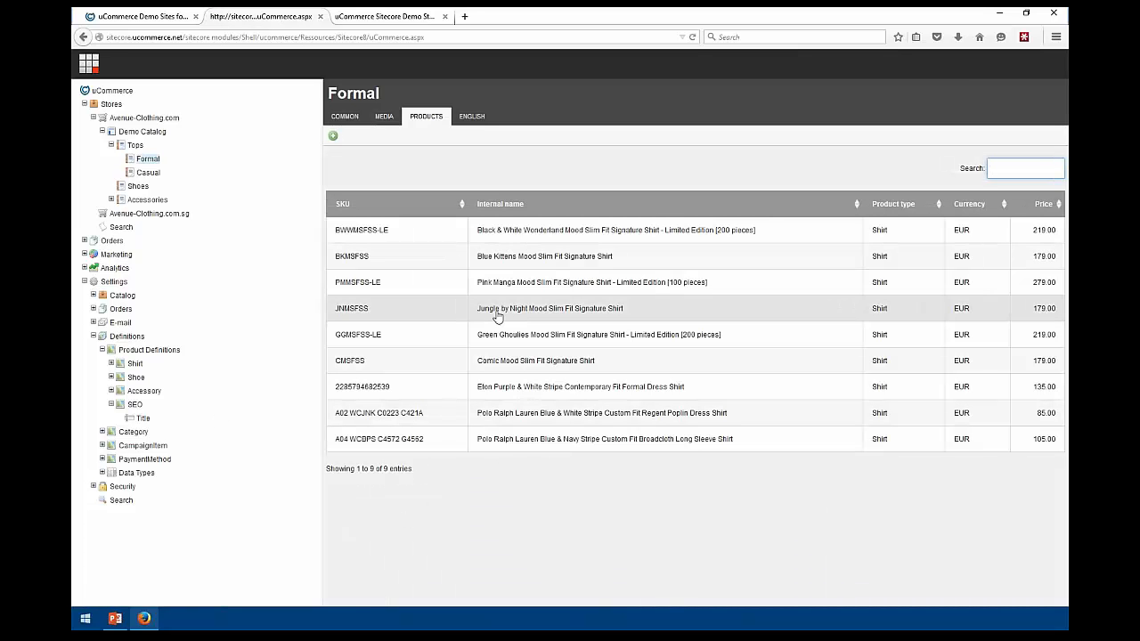
{"action": "left_click", "coordinate": [383, 117]}
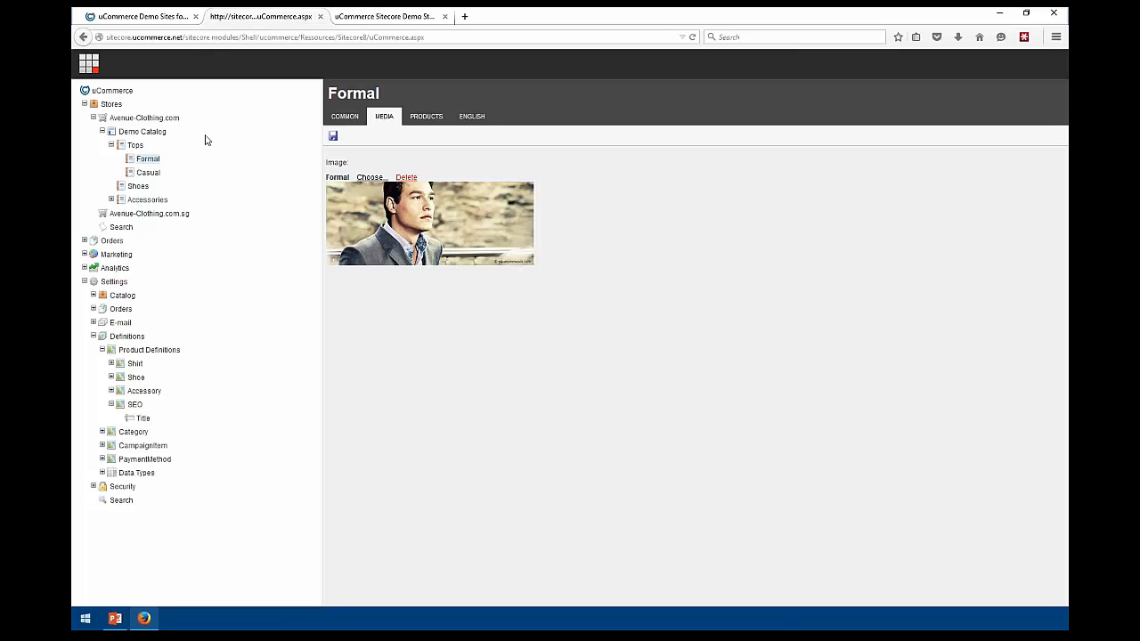
{"action": "left_click", "coordinate": [140, 122]}
{"action": "scroll", "coordinate": [533, 414], "scroll_direction": "down", "scroll_amount": 1}
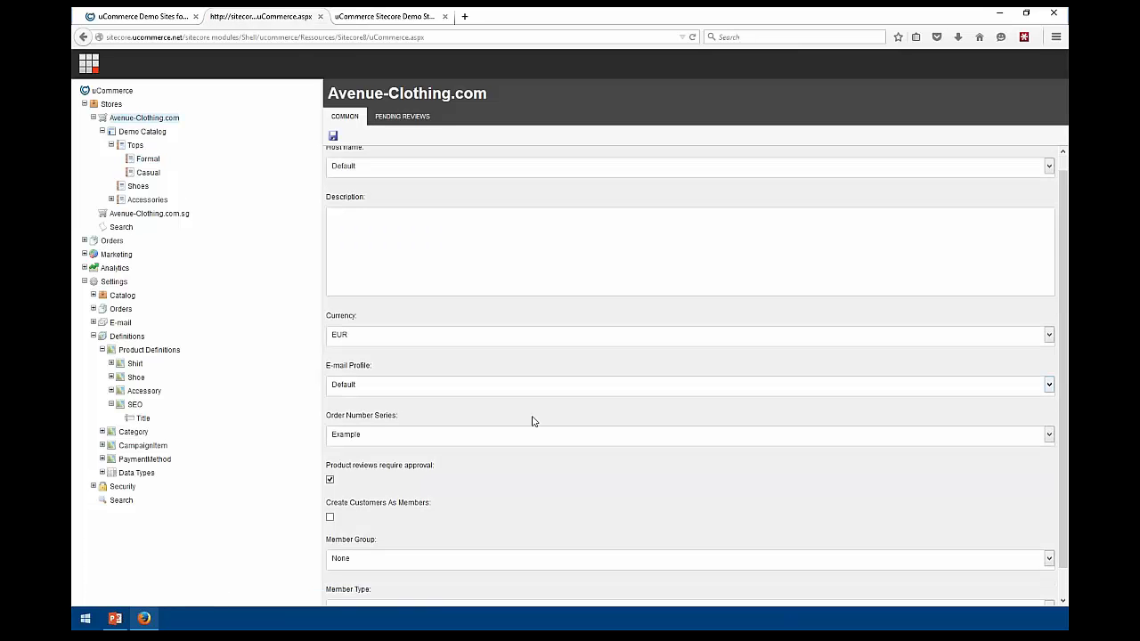
{"action": "scroll", "coordinate": [532, 420], "scroll_direction": "down", "scroll_amount": 1}
Toggle Create Customers As Members on and back off, then collapse the Stores tree
{"action": "left_click_drag", "start_coordinate": [328, 472], "coordinate": [445, 473]}
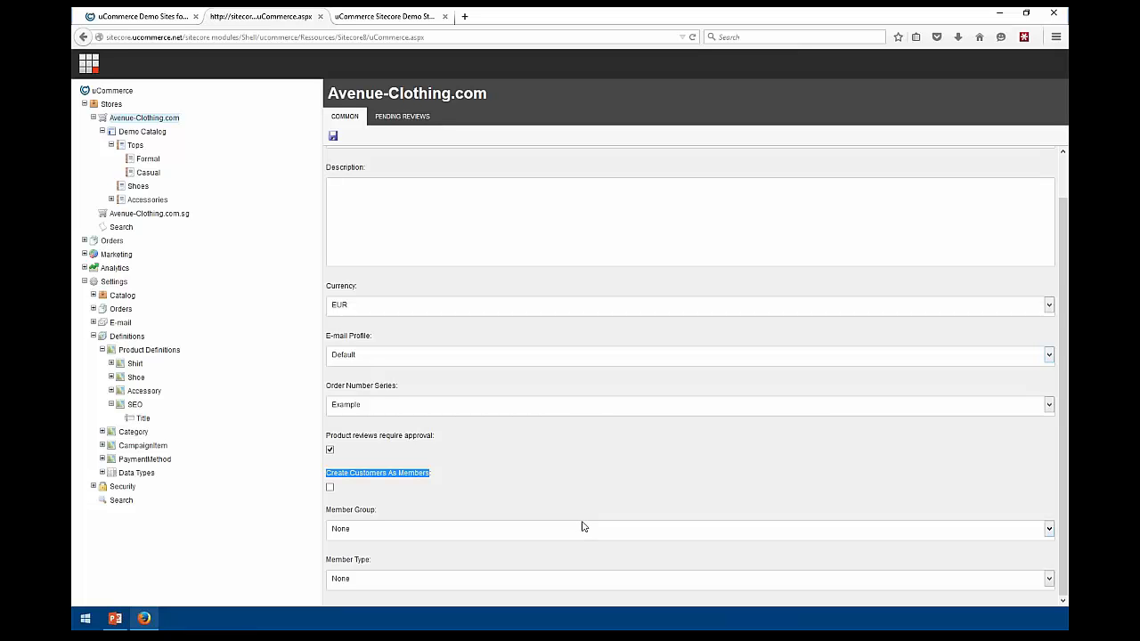
{"action": "left_click", "coordinate": [435, 477]}
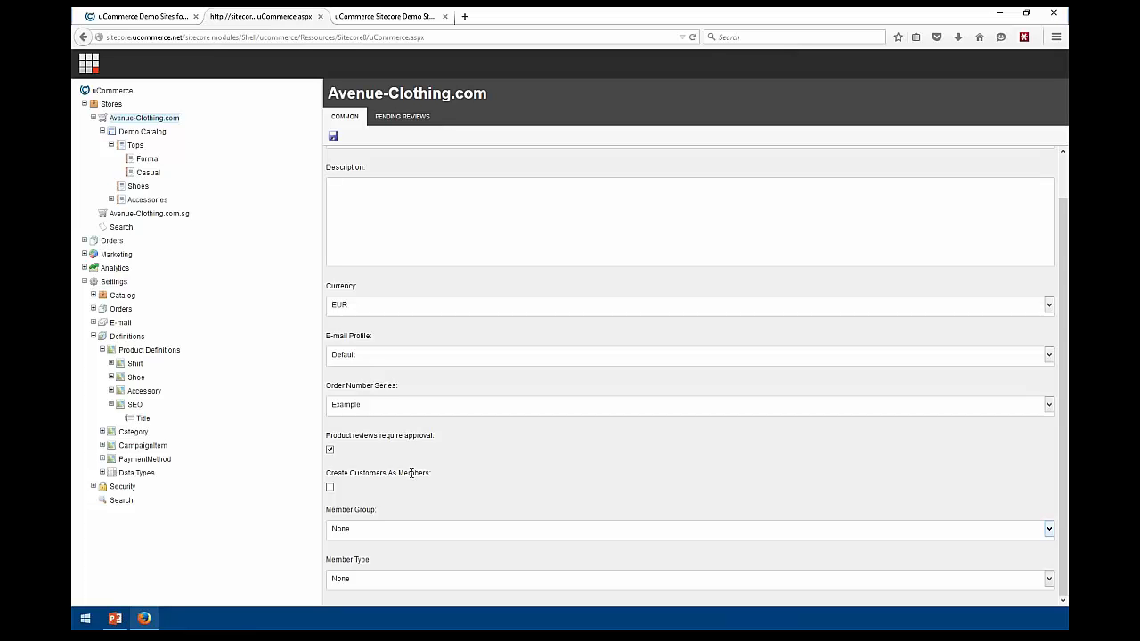
{"action": "left_click", "coordinate": [329, 487]}
{"action": "left_click", "coordinate": [330, 487]}
{"action": "left_click", "coordinate": [92, 118]}
{"action": "left_click", "coordinate": [85, 105]}
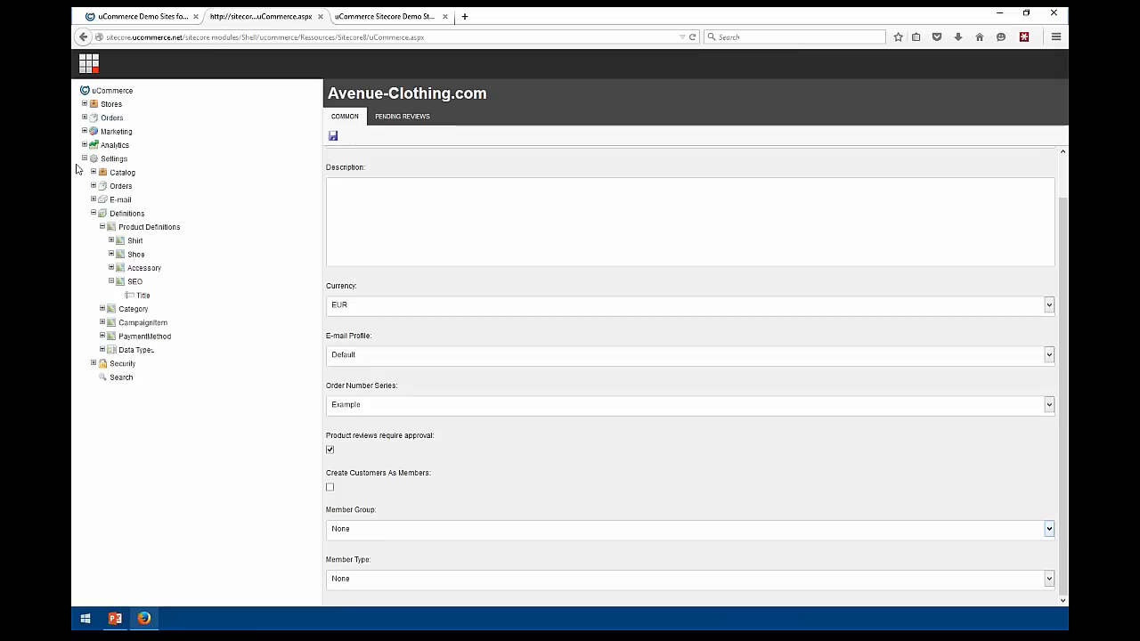
Collapse Settings and show the New order list under Orders
{"action": "left_click", "coordinate": [84, 159]}
{"action": "left_click", "coordinate": [85, 118]}
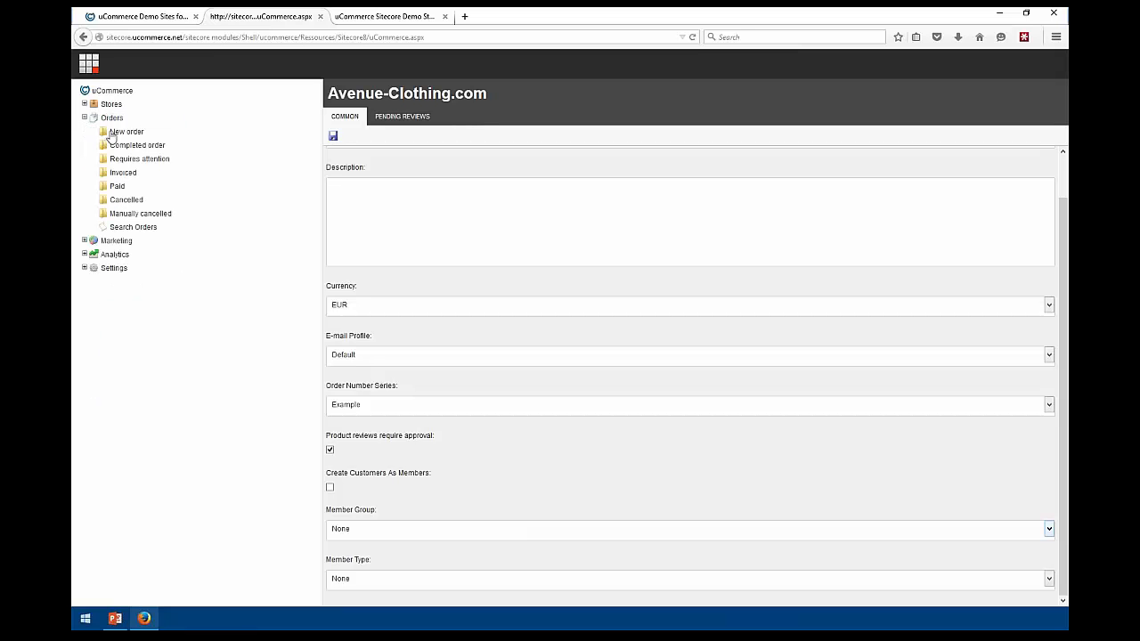
{"action": "left_click", "coordinate": [126, 132]}
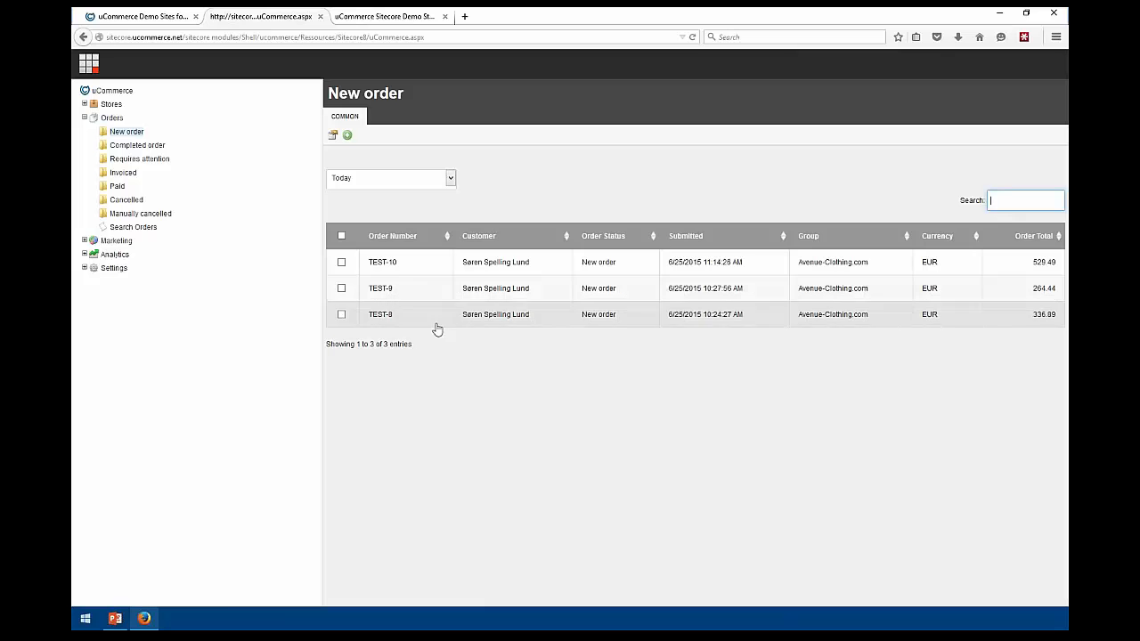
Select TEST-10 and preview a change to Completed order, then cancel without applying
{"action": "left_click", "coordinate": [341, 262]}
{"action": "left_click", "coordinate": [333, 137]}
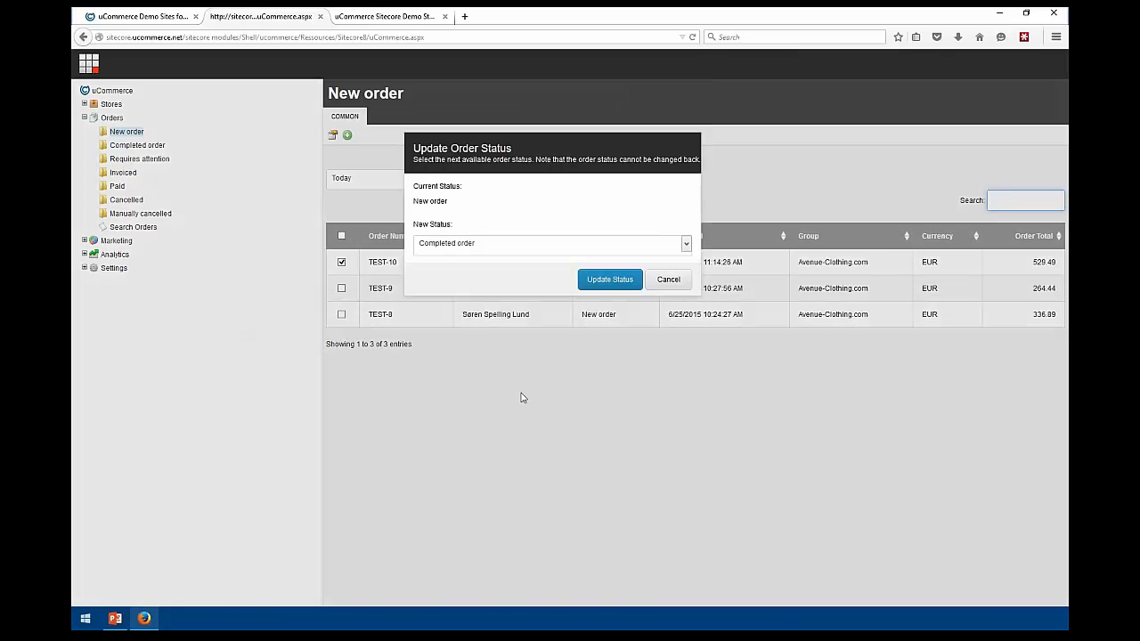
{"action": "left_click", "coordinate": [488, 242]}
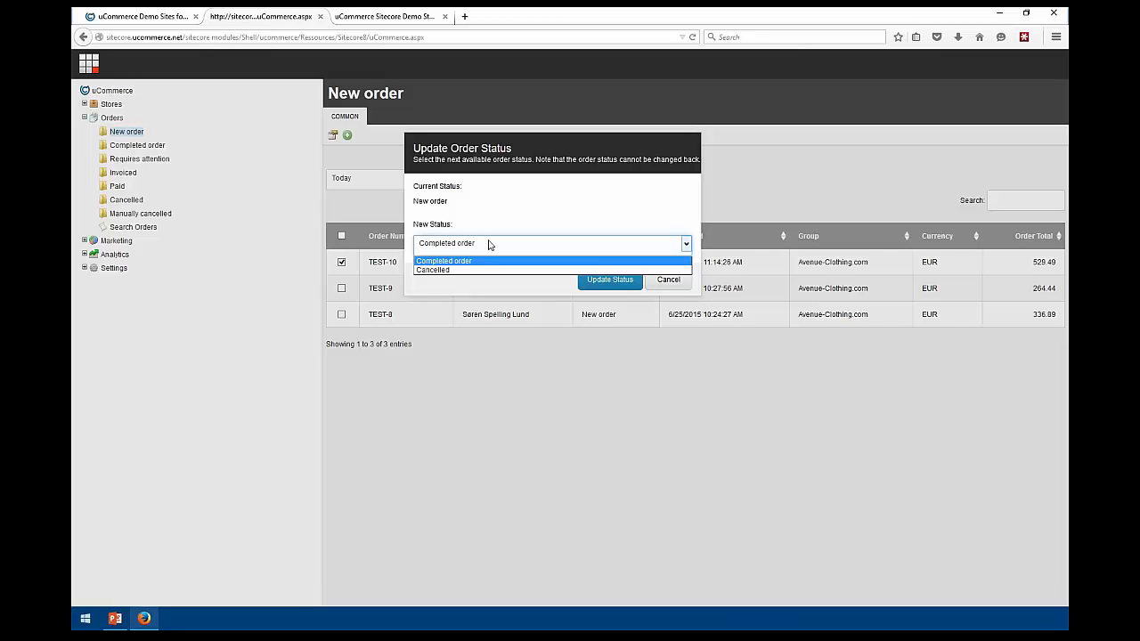
{"action": "left_click", "coordinate": [499, 260]}
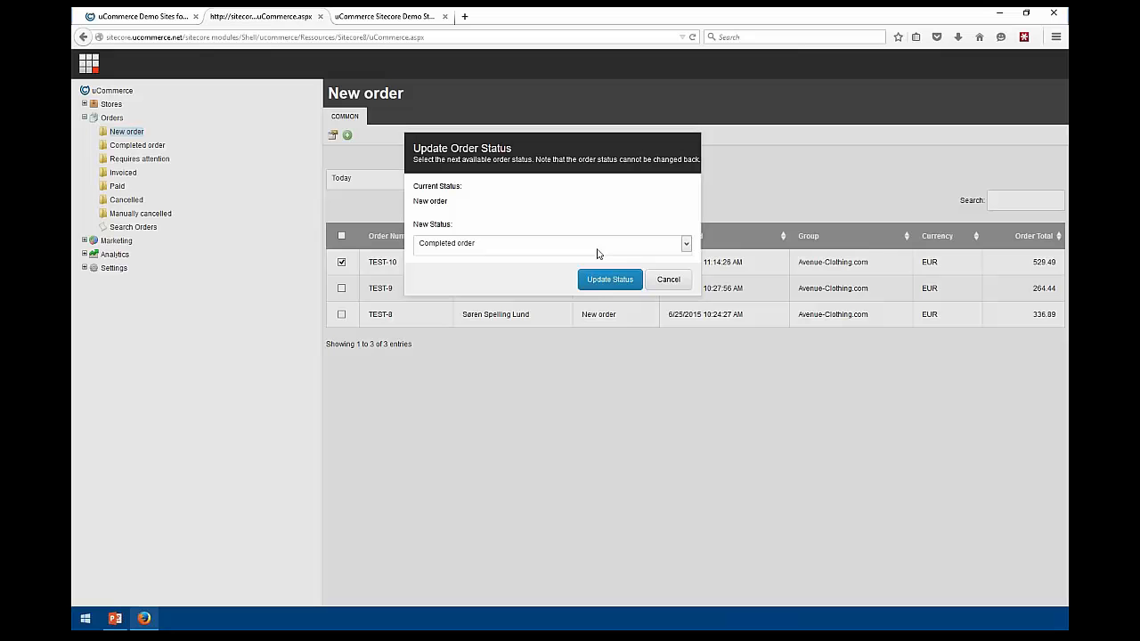
{"action": "left_click", "coordinate": [664, 290]}
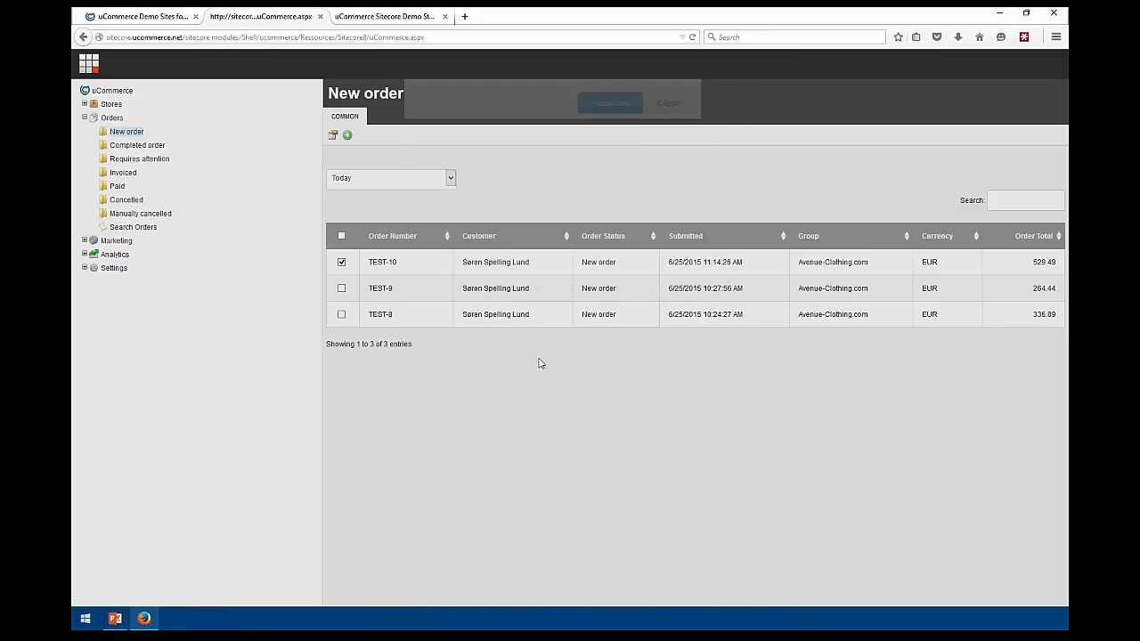
Create order TEST-11 with default settings and add the SML, MED and LAR polo variants
{"action": "left_click", "coordinate": [347, 136]}
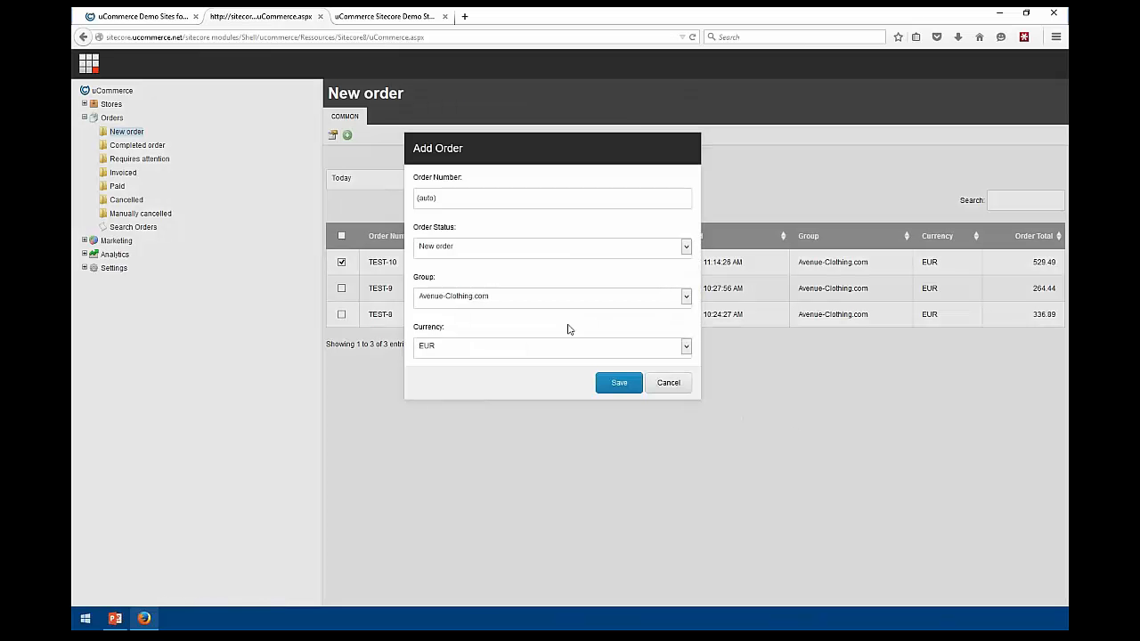
{"action": "left_click", "coordinate": [613, 383]}
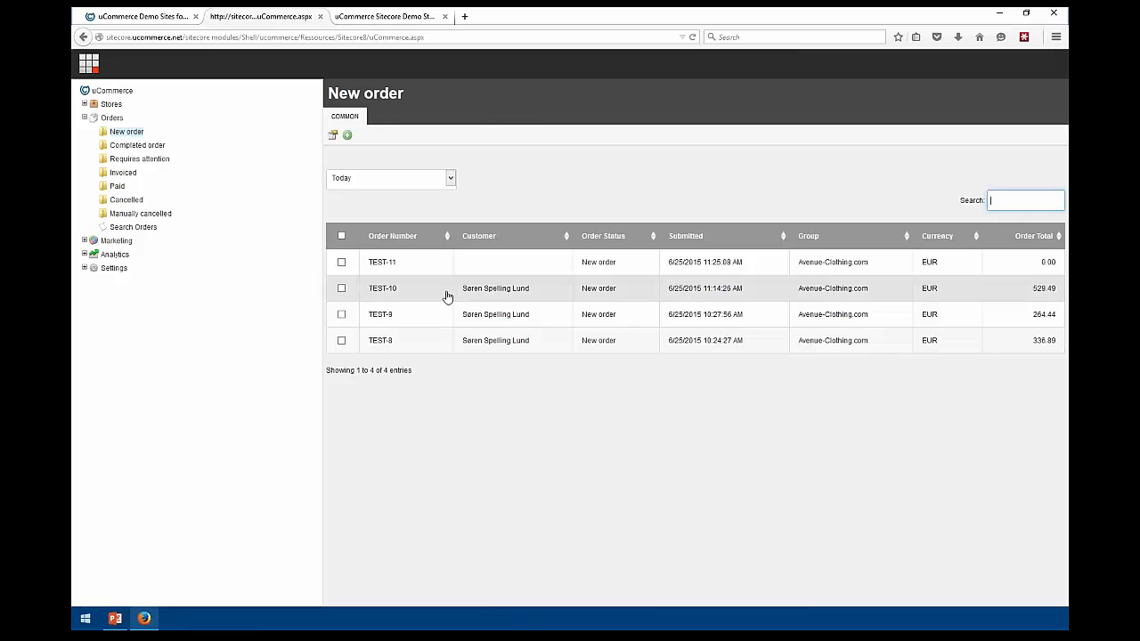
{"action": "left_click", "coordinate": [381, 263]}
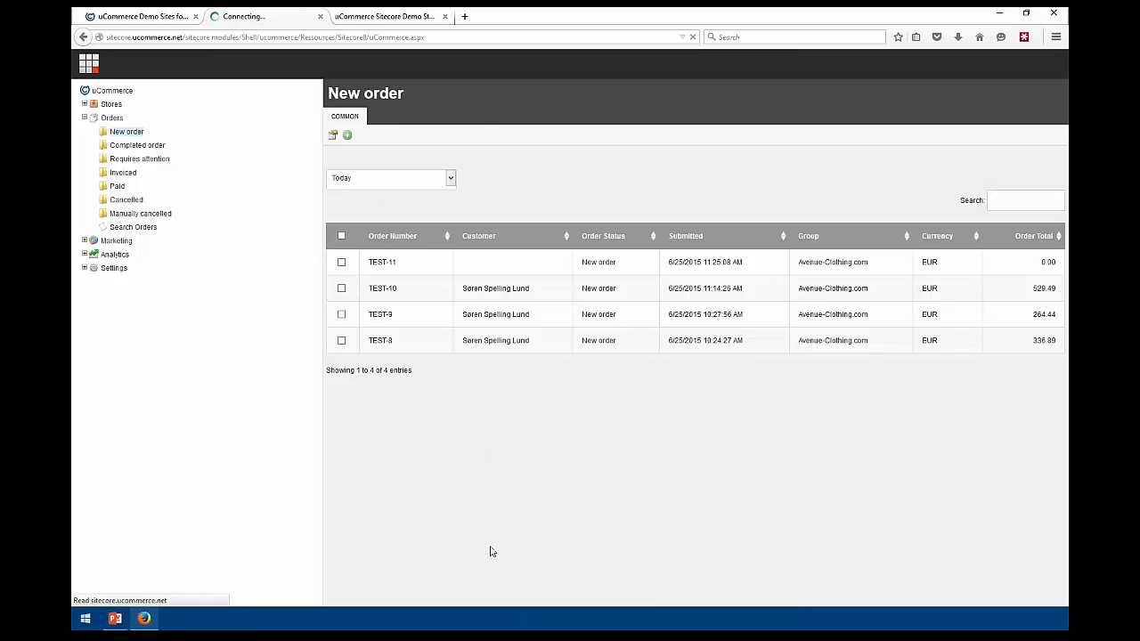
{"action": "left_click", "coordinate": [362, 136]}
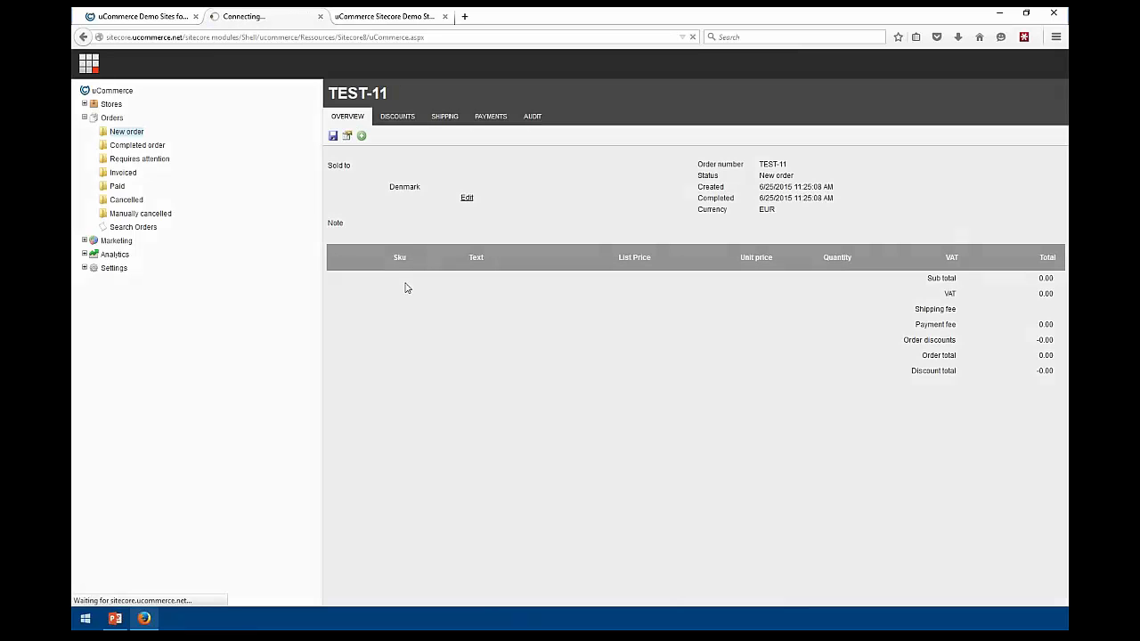
{"action": "left_click", "coordinate": [655, 262]}
{"action": "left_click_drag", "start_coordinate": [655, 266], "coordinate": [655, 278]}
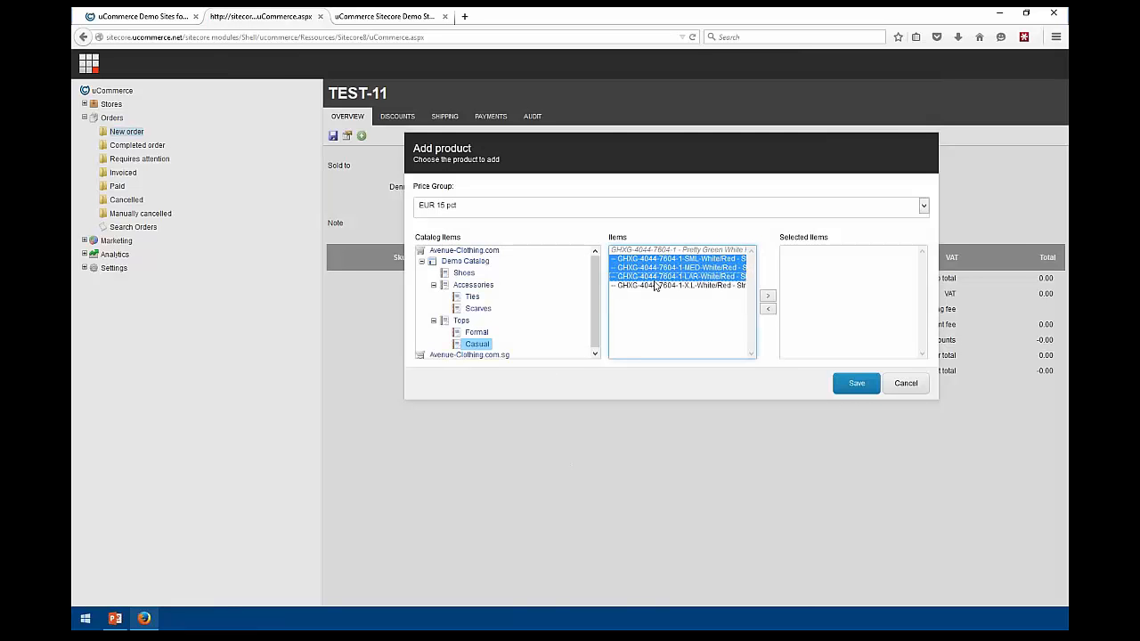
{"action": "left_click", "coordinate": [767, 295]}
{"action": "left_click", "coordinate": [858, 384]}
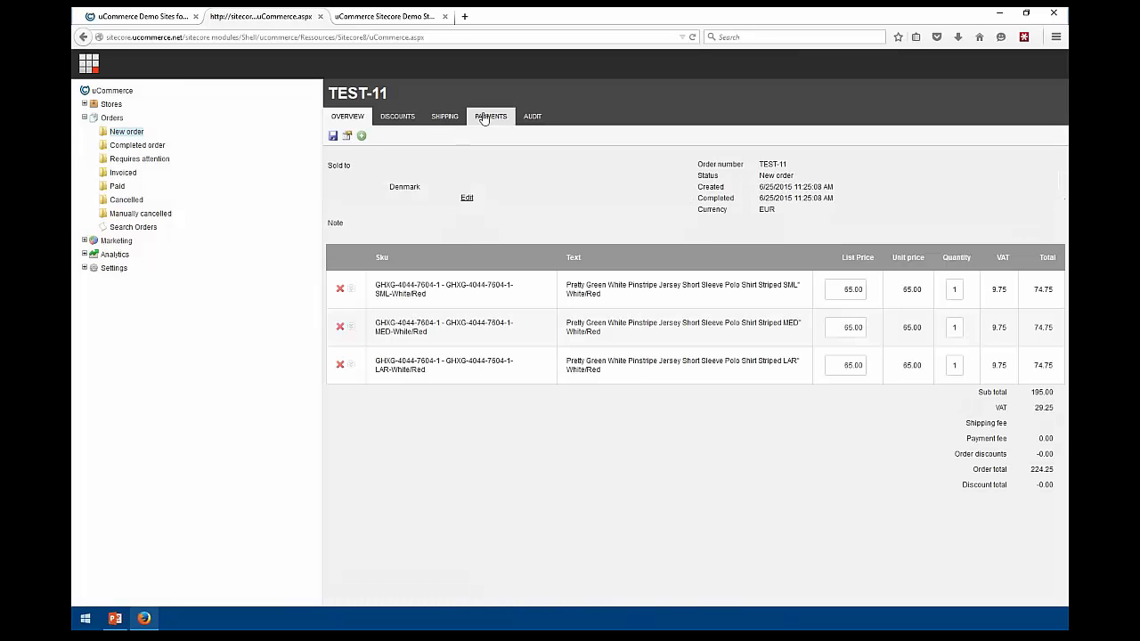
Add Shipment #2 to TEST-11, move MED and LAR into it, and save
{"action": "left_click", "coordinate": [445, 117]}
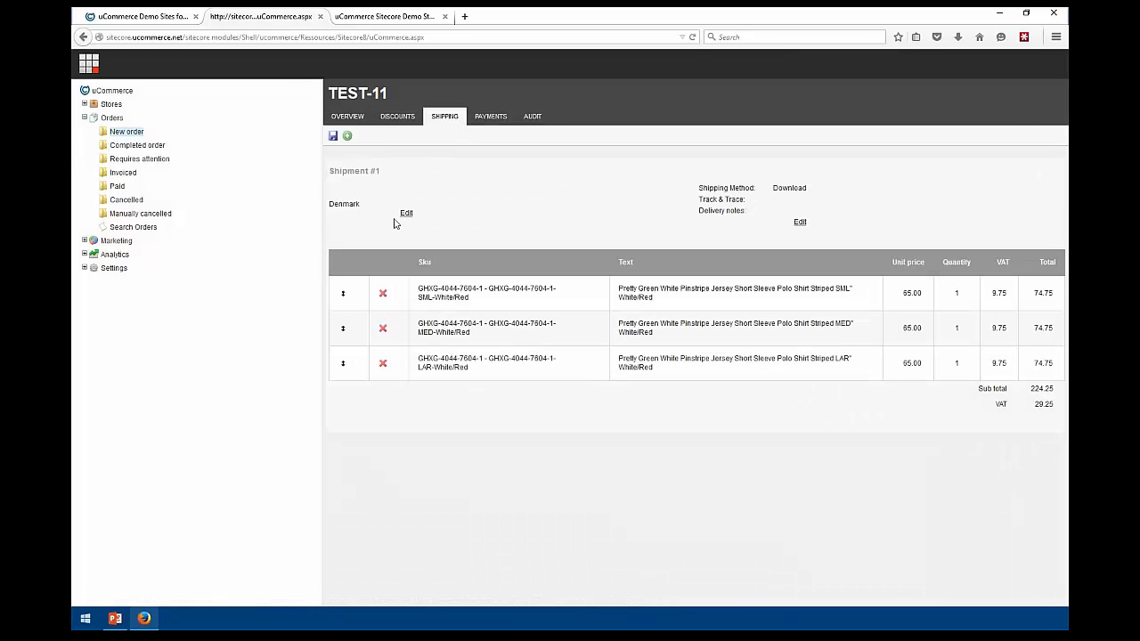
{"action": "left_click", "coordinate": [346, 135]}
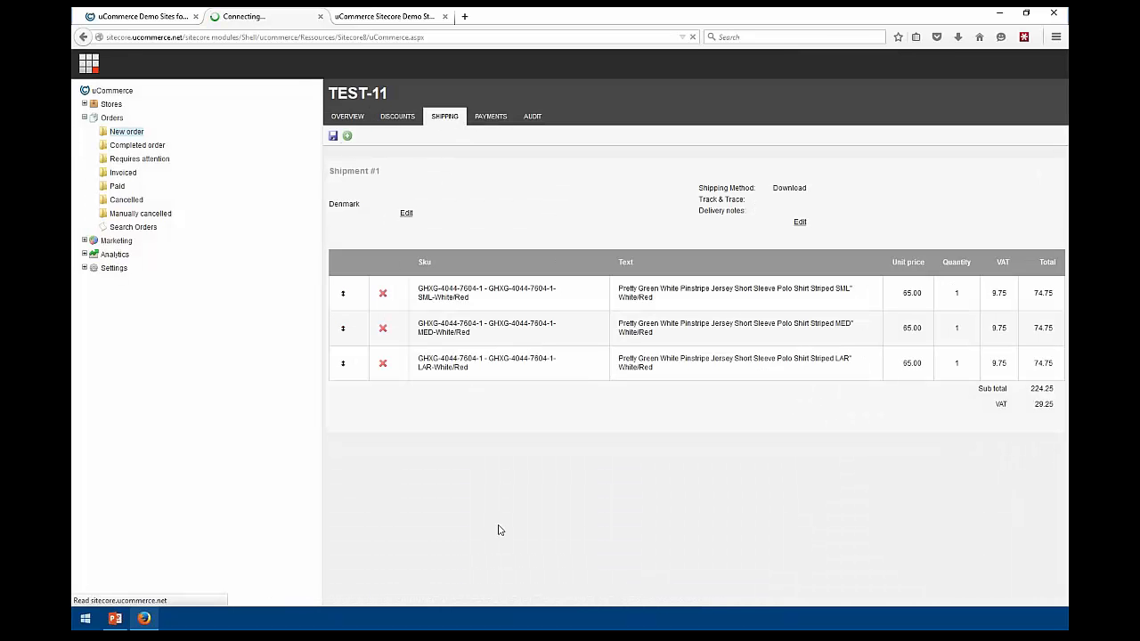
{"action": "left_click_drag", "start_coordinate": [496, 331], "coordinate": [473, 501]}
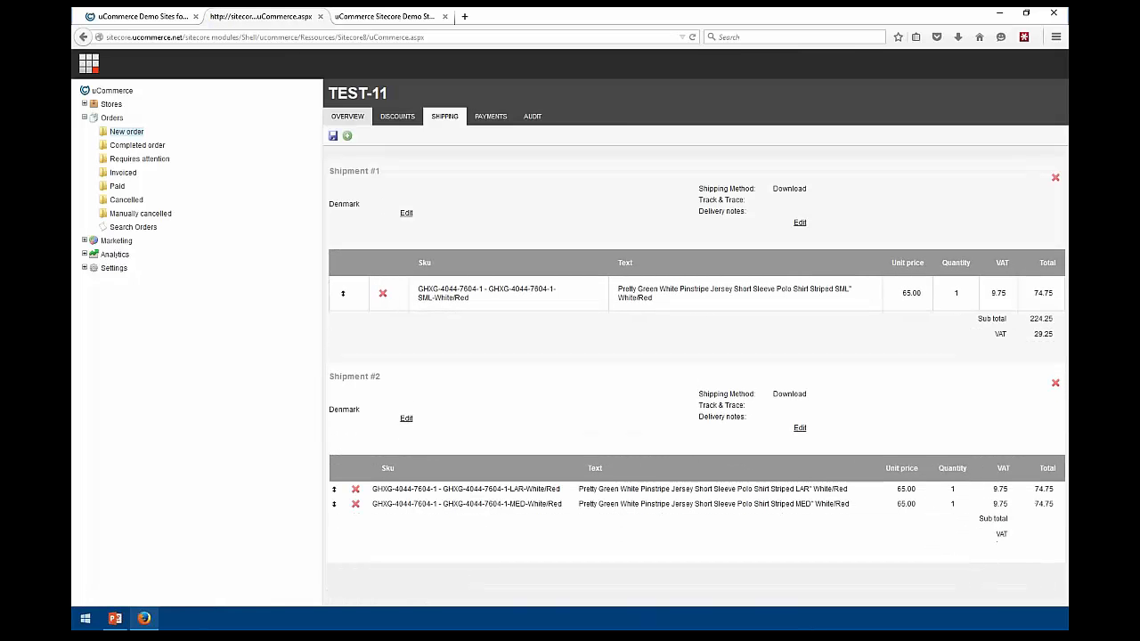
{"action": "left_click", "coordinate": [332, 136]}
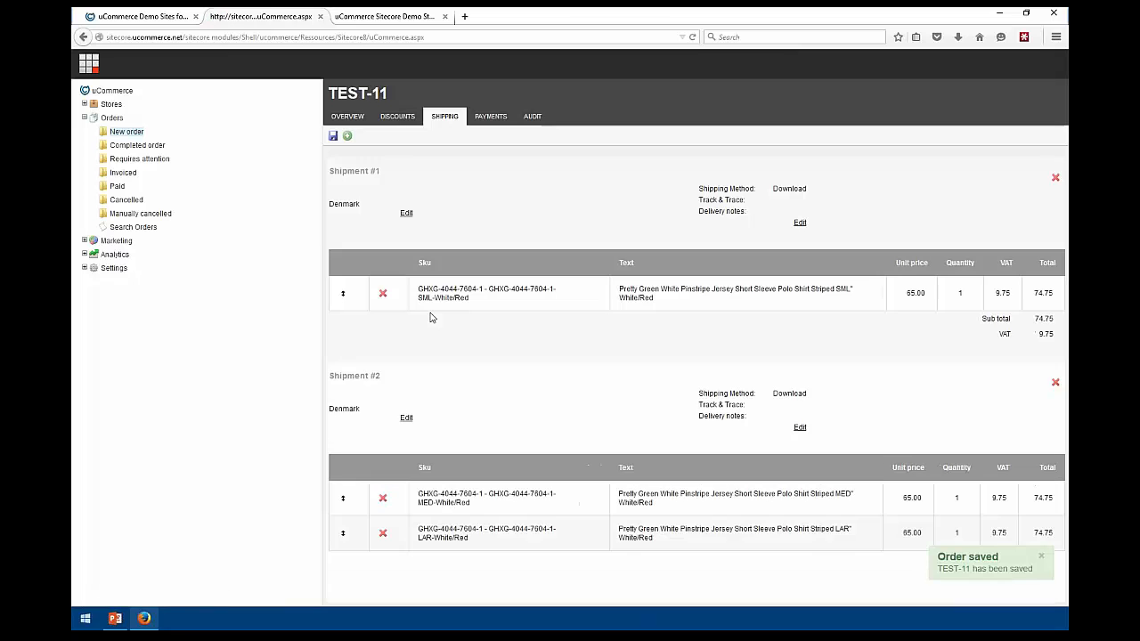
{"action": "left_click", "coordinate": [134, 227]}
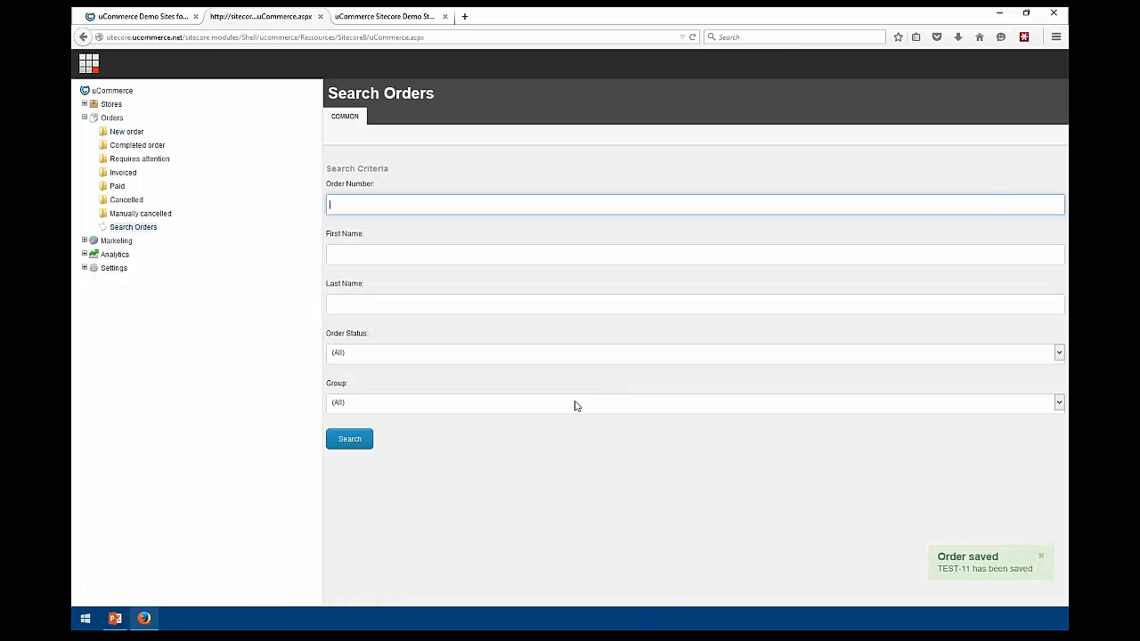
Search for Basket status orders and open the order totalling 205.85
{"action": "left_click", "coordinate": [365, 357]}
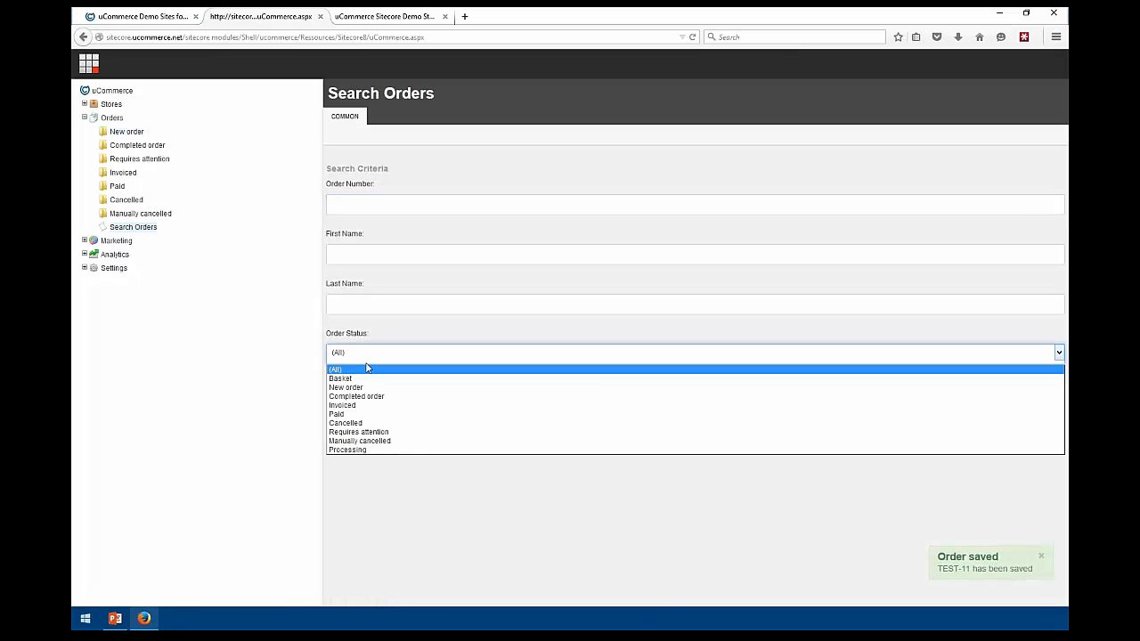
{"action": "left_click", "coordinate": [369, 386]}
{"action": "left_click", "coordinate": [360, 353]}
{"action": "left_click", "coordinate": [354, 374]}
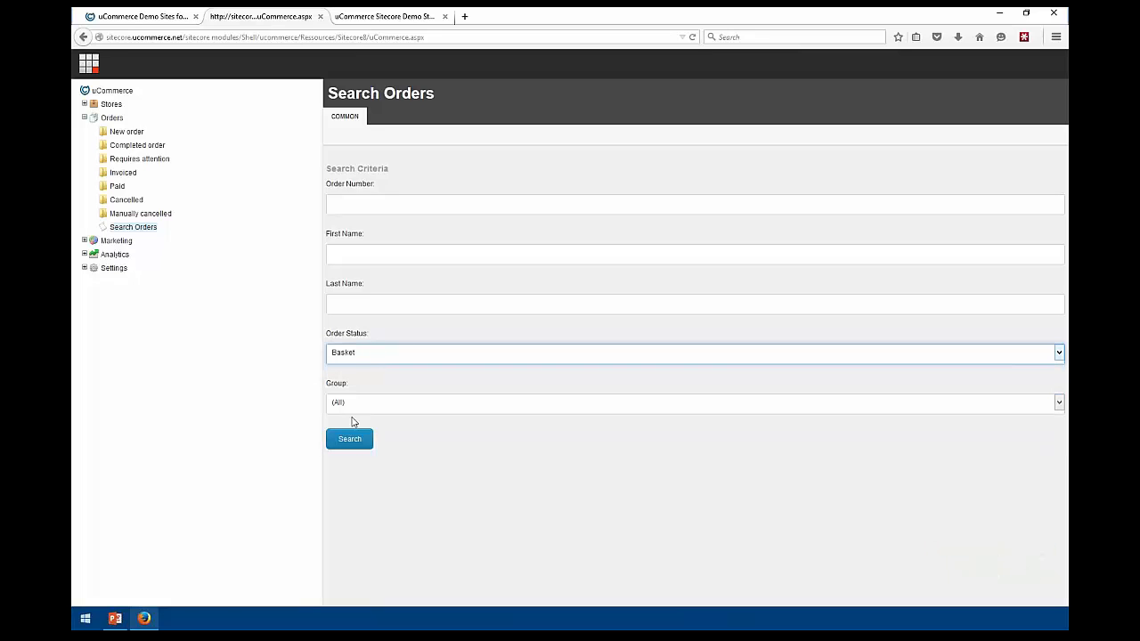
{"action": "left_click", "coordinate": [348, 442]}
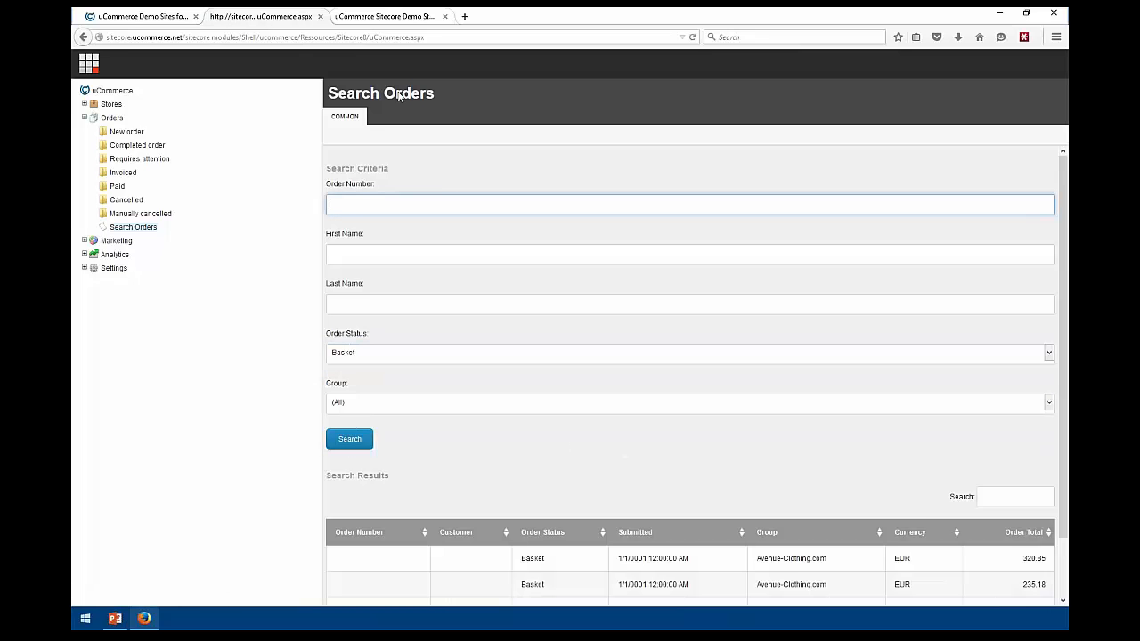
{"action": "scroll", "coordinate": [532, 377], "scroll_direction": "down", "scroll_amount": 2}
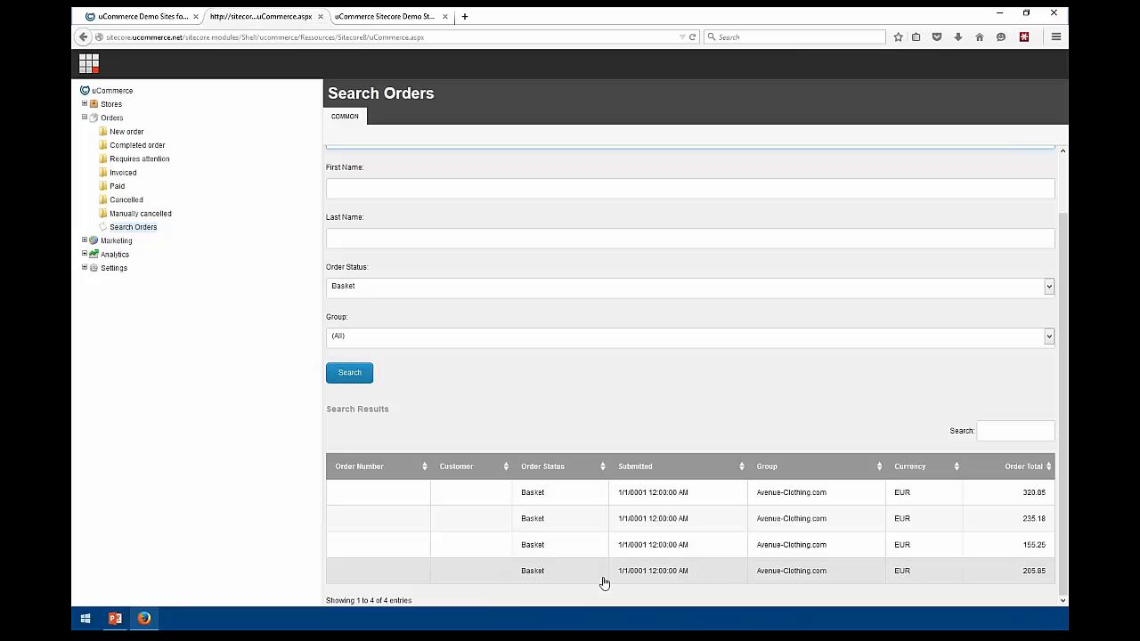
{"action": "left_click", "coordinate": [532, 575]}
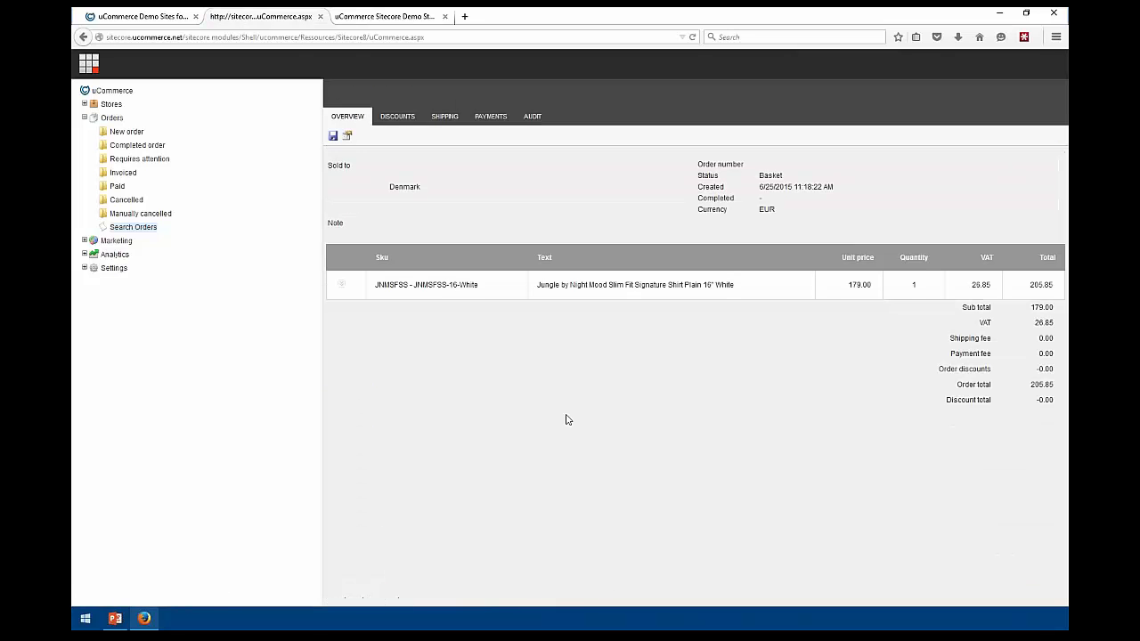
Check the 205.85 order's available statuses without changing it, then view its Discounts tab
{"action": "left_click", "coordinate": [347, 135]}
{"action": "left_click", "coordinate": [498, 247]}
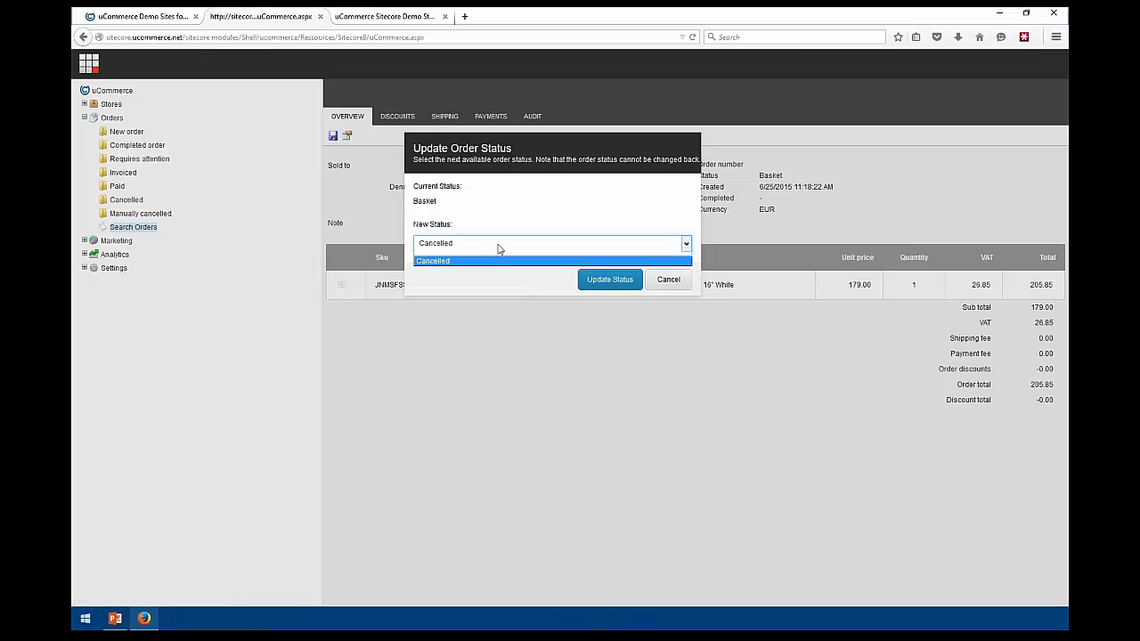
{"action": "left_click", "coordinate": [669, 279]}
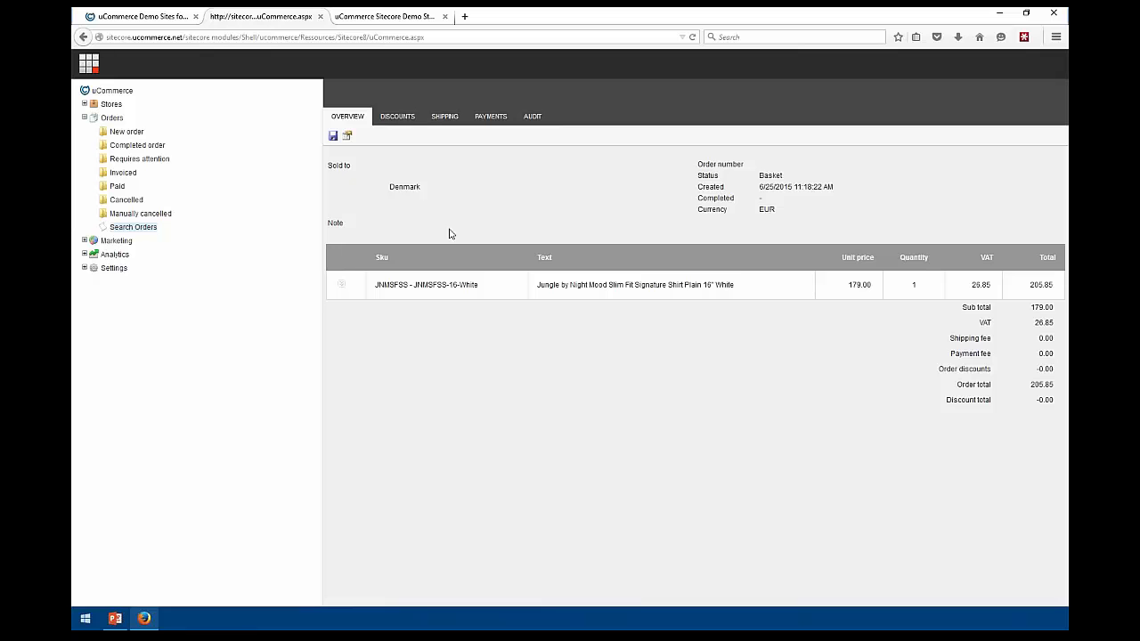
{"action": "left_click", "coordinate": [398, 116]}
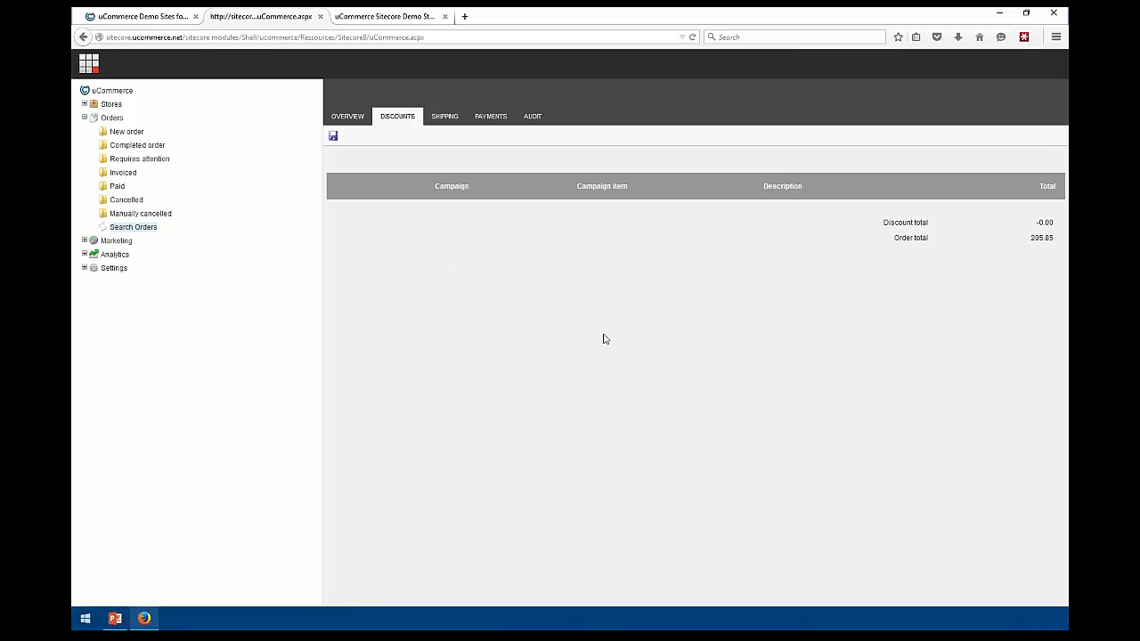
Reopen Orders and show the New order list with TEST-8 through TEST-11
{"action": "left_click", "coordinate": [85, 118]}
{"action": "left_click", "coordinate": [84, 117]}
{"action": "left_click", "coordinate": [117, 133]}
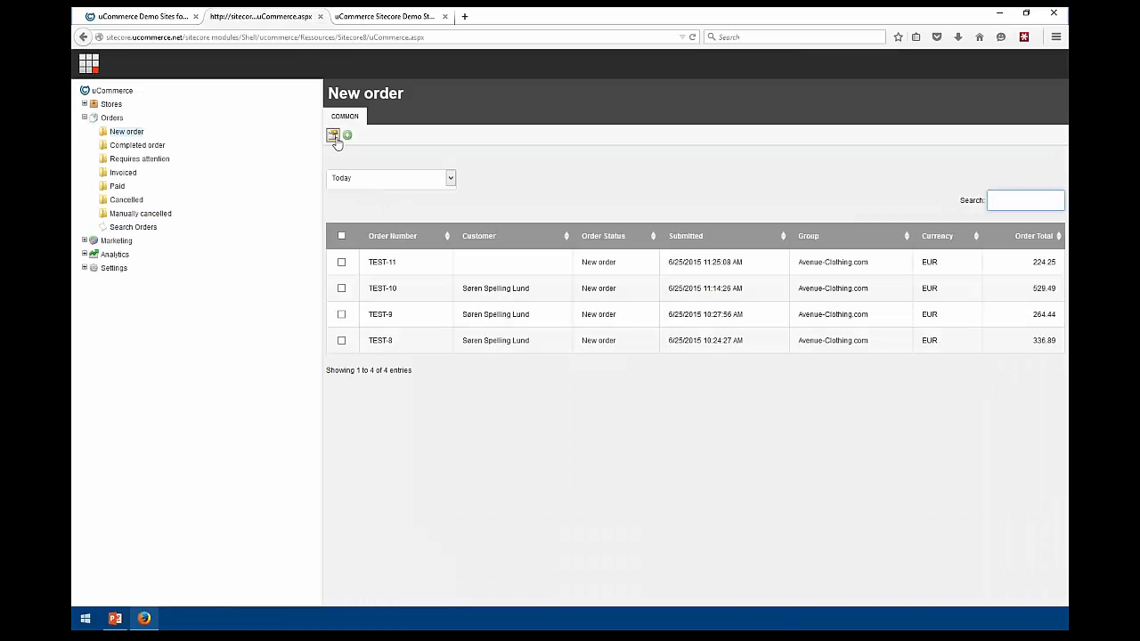
Select TEST-10 and TEST-9 for a bulk status change, cancel to keep New order, and reveal the desktop
{"action": "left_click", "coordinate": [342, 288]}
{"action": "left_click", "coordinate": [342, 314]}
{"action": "left_click", "coordinate": [333, 135]}
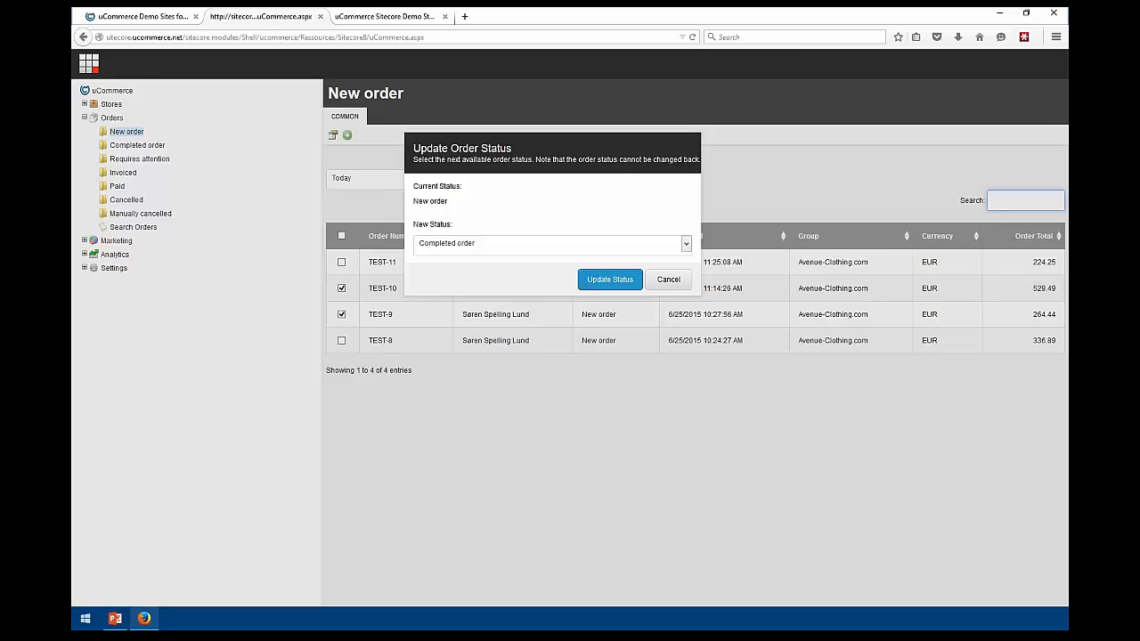
{"action": "left_click", "coordinate": [665, 282]}
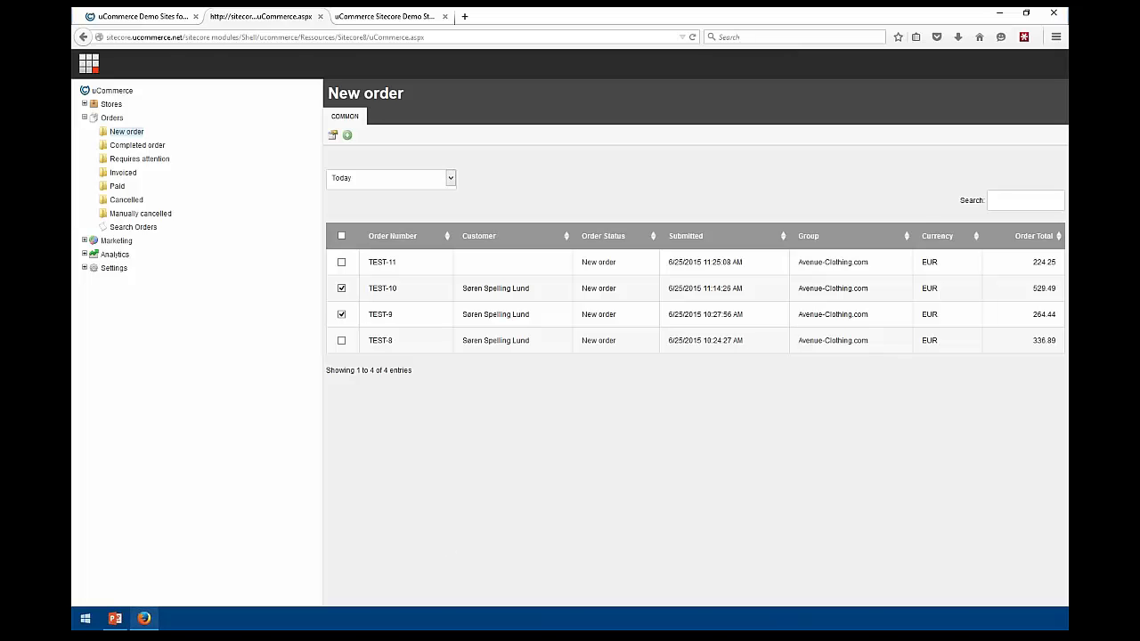
{"action": "key", "text": "super+shift+Left"}
Open Baskets.Checkout.config from the uCommerce Pipelines folder in Sublime Text
{"action": "key", "text": "super+shift+Right"}
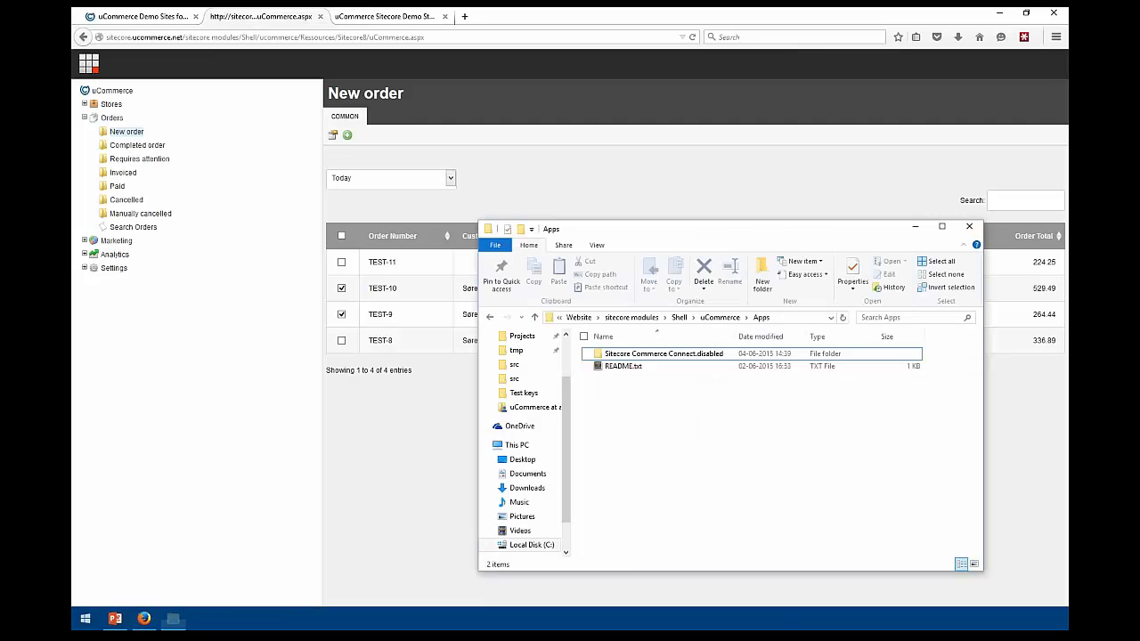
{"action": "left_click_drag", "start_coordinate": [742, 235], "coordinate": [664, 151]}
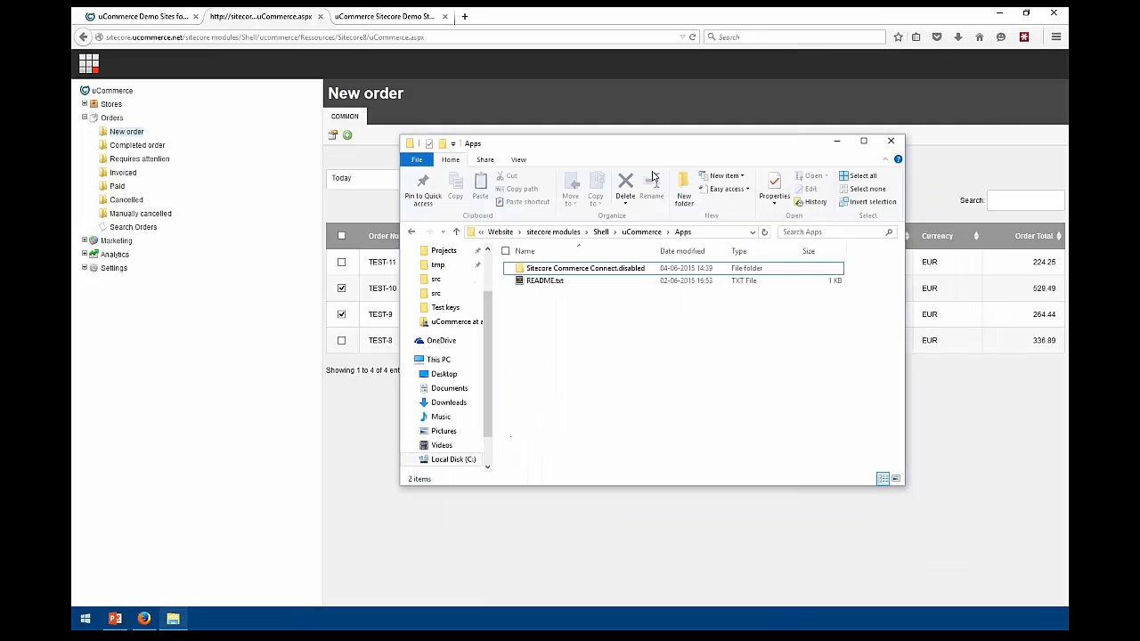
{"action": "left_click", "coordinate": [641, 231]}
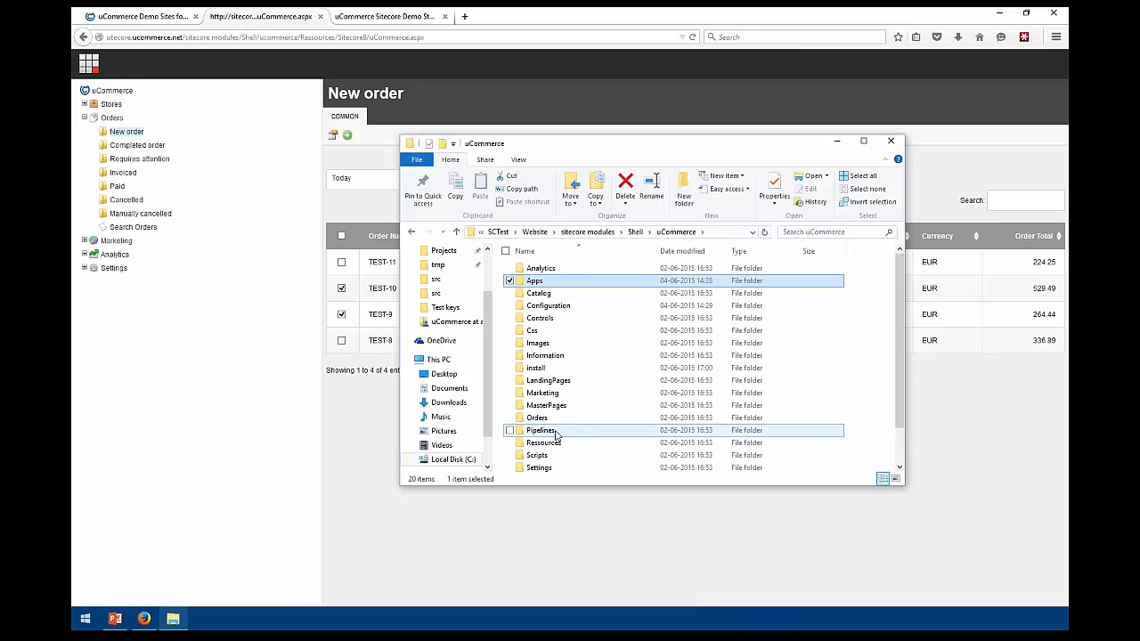
{"action": "double_click", "coordinate": [558, 434]}
{"action": "left_click", "coordinate": [556, 306]}
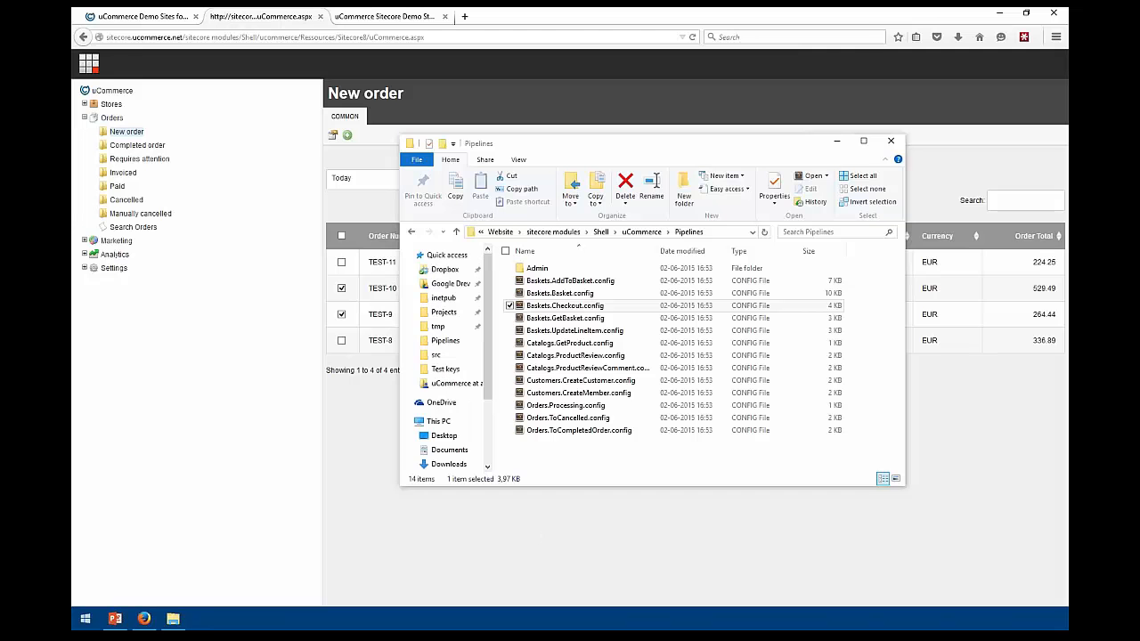
{"action": "key", "text": "Return"}
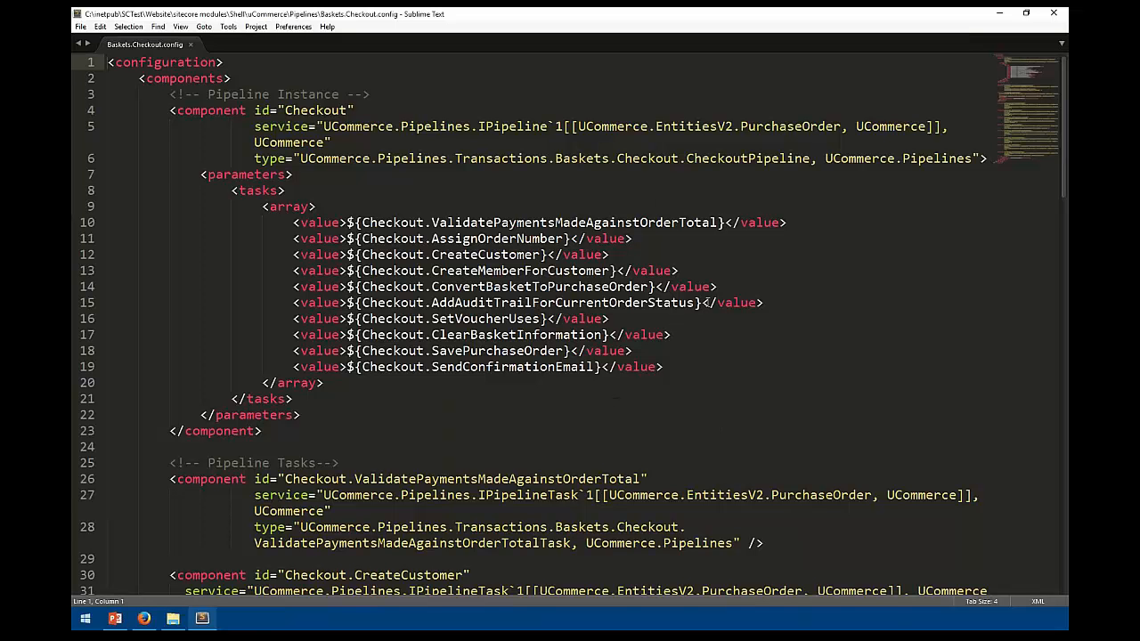
Add and remove a test <value> line after line 14, then close the file without saving
{"action": "left_click", "coordinate": [732, 289]}
{"action": "key", "text": "Return"}
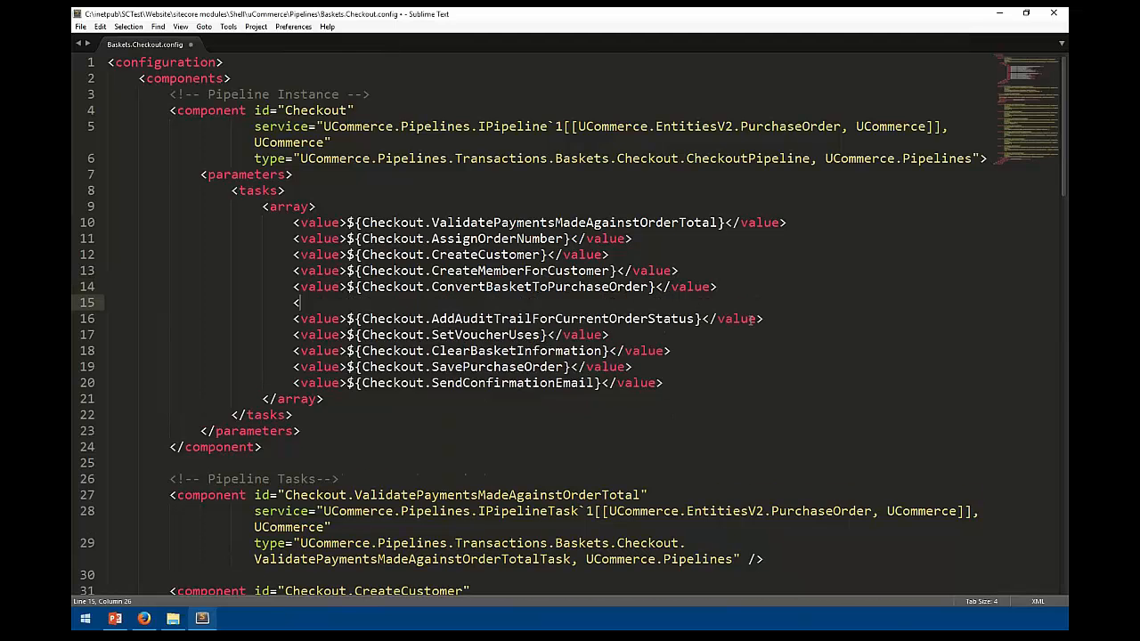
{"action": "type", "text": "<value>"}
{"action": "key", "text": "shift+Home"}
{"action": "key", "text": "shift+Home"}
{"action": "key", "text": "BackSpace"}
{"action": "key", "text": "BackSpace"}
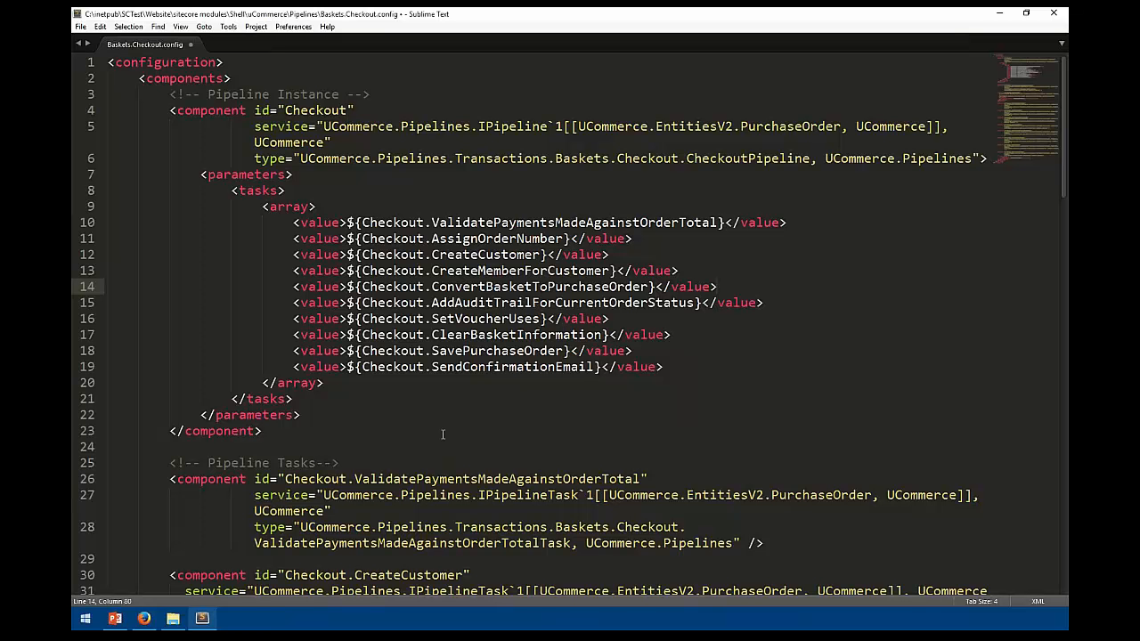
{"action": "left_click", "coordinate": [192, 43]}
{"action": "left_click", "coordinate": [614, 357]}
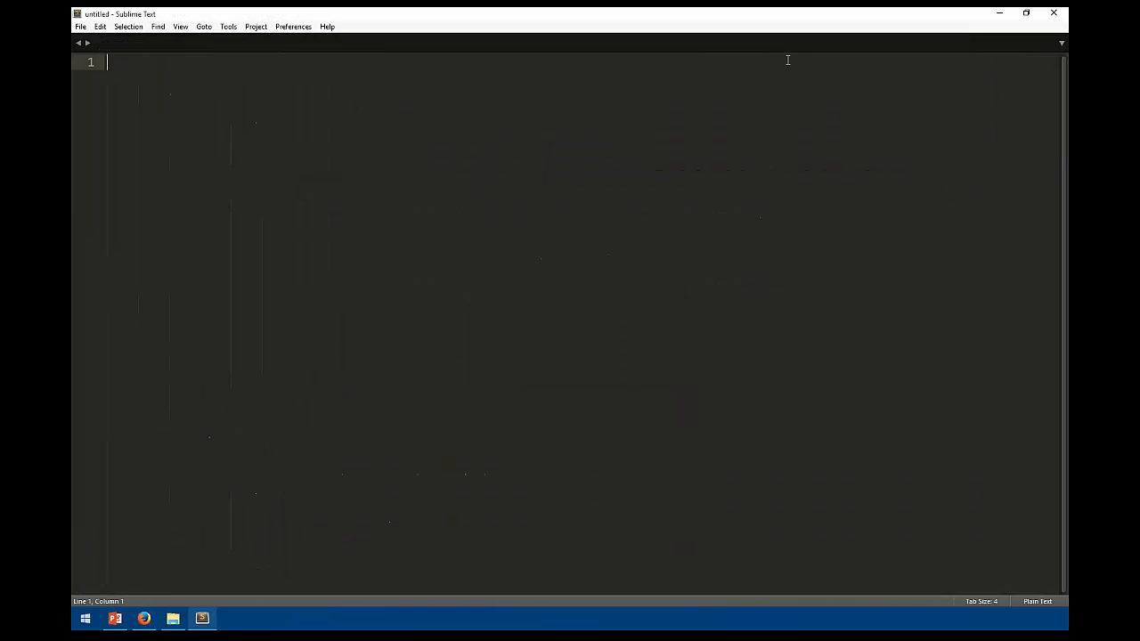
Close Sublime Text and create a MyApp folder inside the uCommerce Apps folder
{"action": "left_click", "coordinate": [1053, 12]}
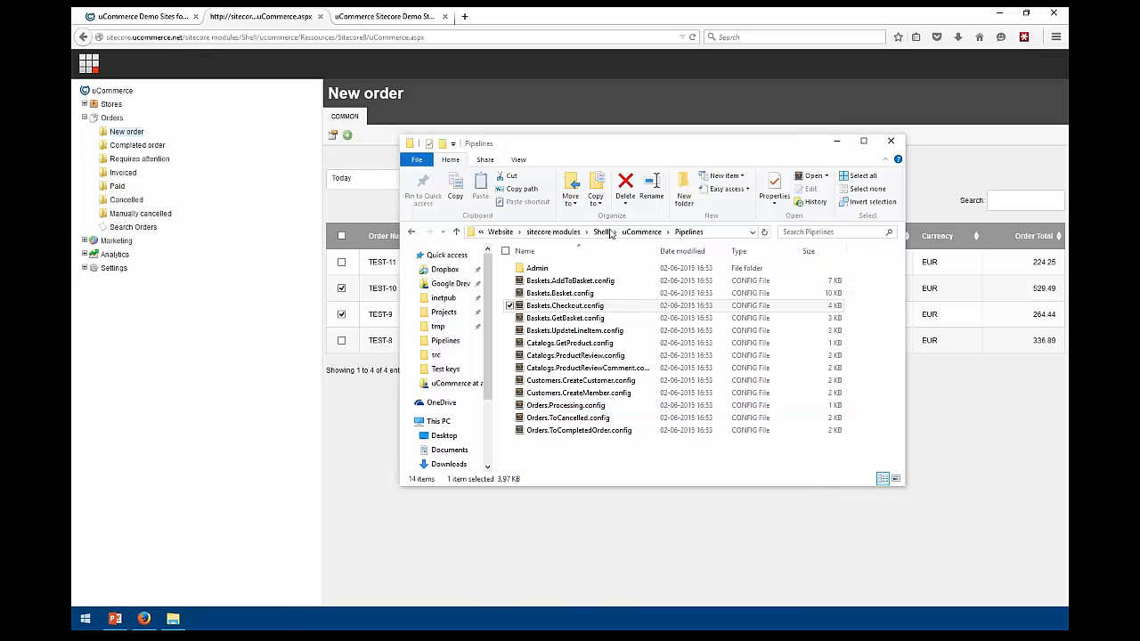
{"action": "left_click", "coordinate": [641, 232]}
{"action": "left_click", "coordinate": [532, 281]}
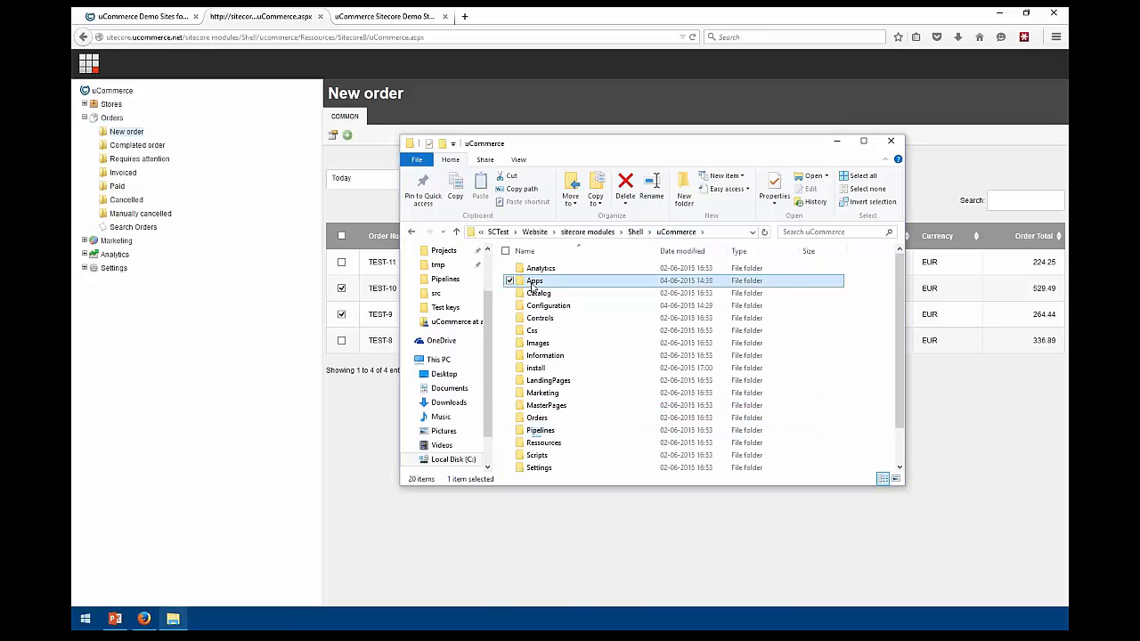
{"action": "double_click", "coordinate": [534, 281]}
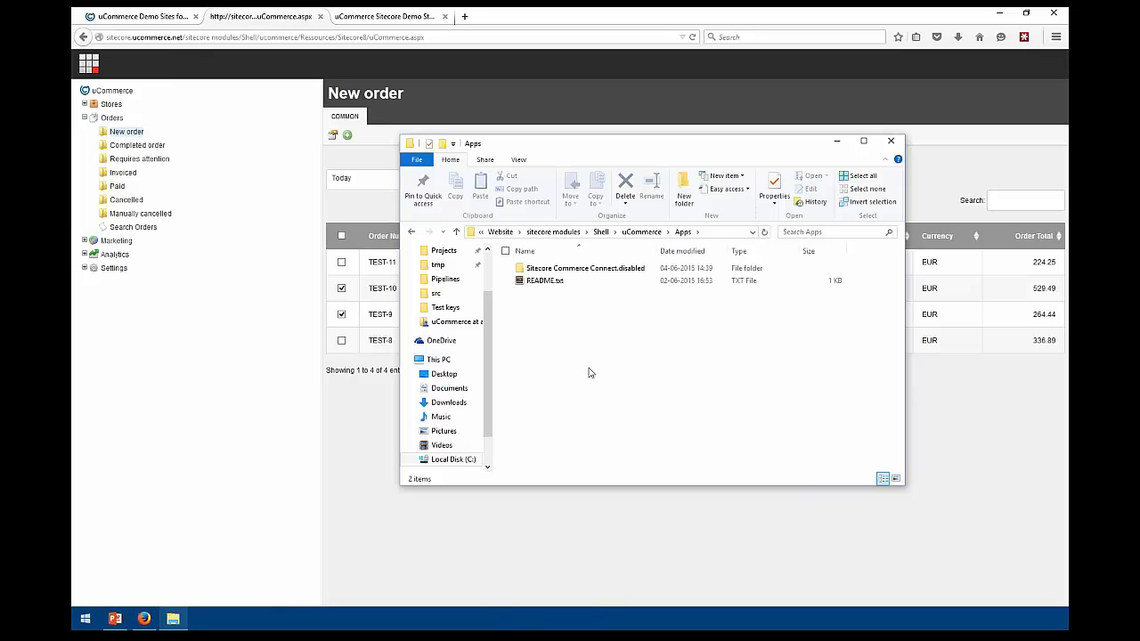
{"action": "key", "text": "ctrl+shift+n"}
{"action": "type", "text": "MyA"}
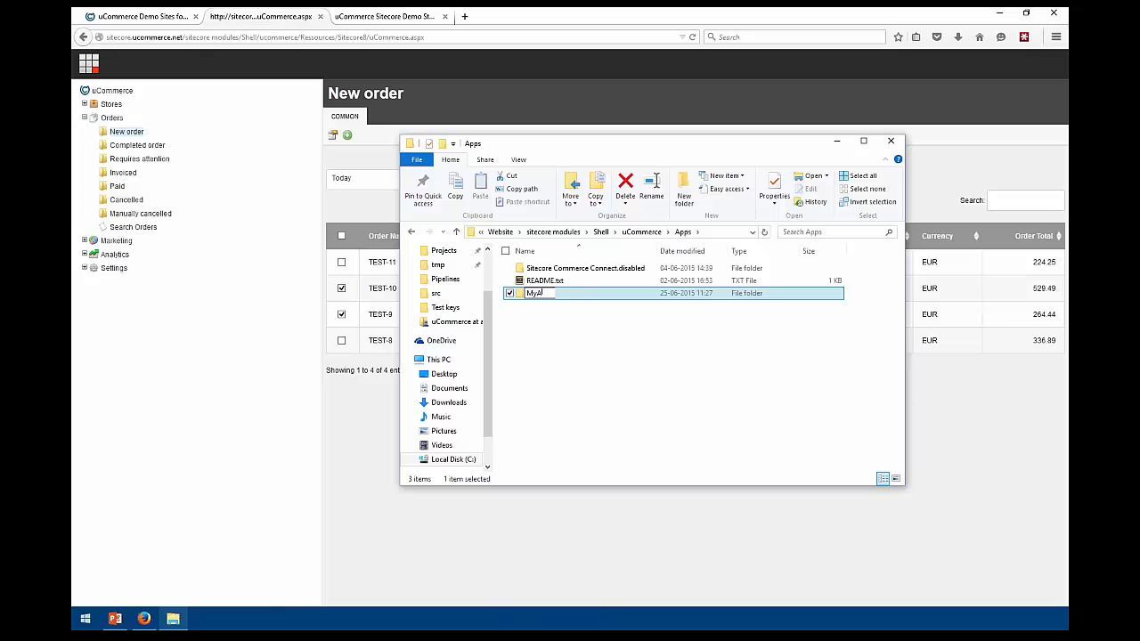
{"action": "type", "text": "pp"}
{"action": "key", "text": "Return"}
{"action": "key", "text": "Return"}
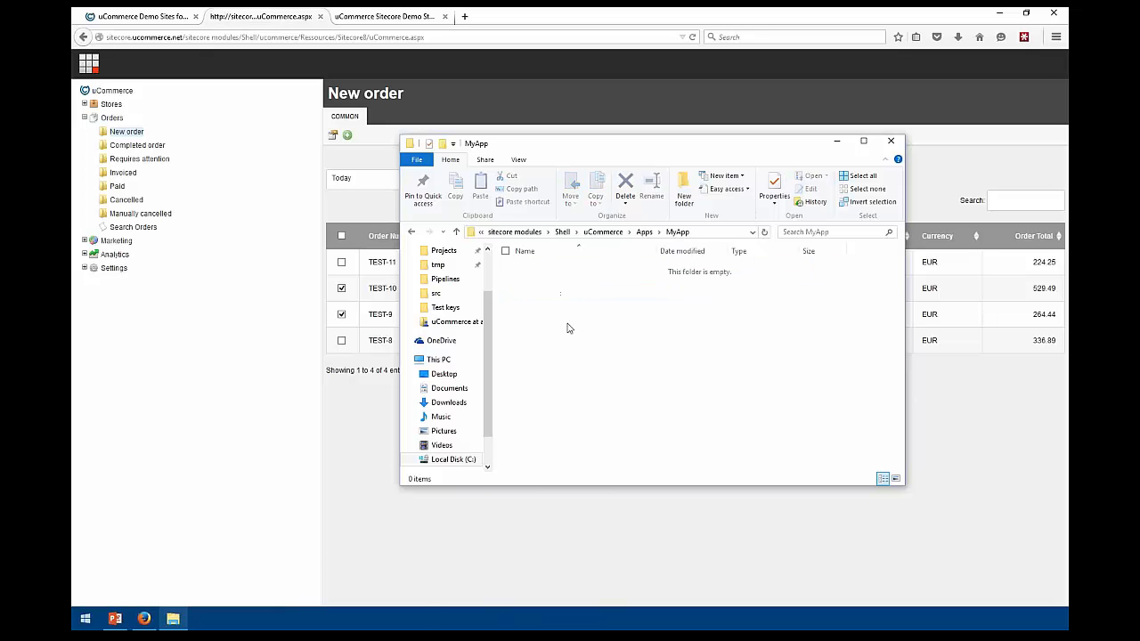
Add a new text document in MyApp named MyApp.config, accepting the extension change
{"action": "right_click", "coordinate": [567, 328]}
{"action": "mouse_move", "coordinate": [511, 499]}
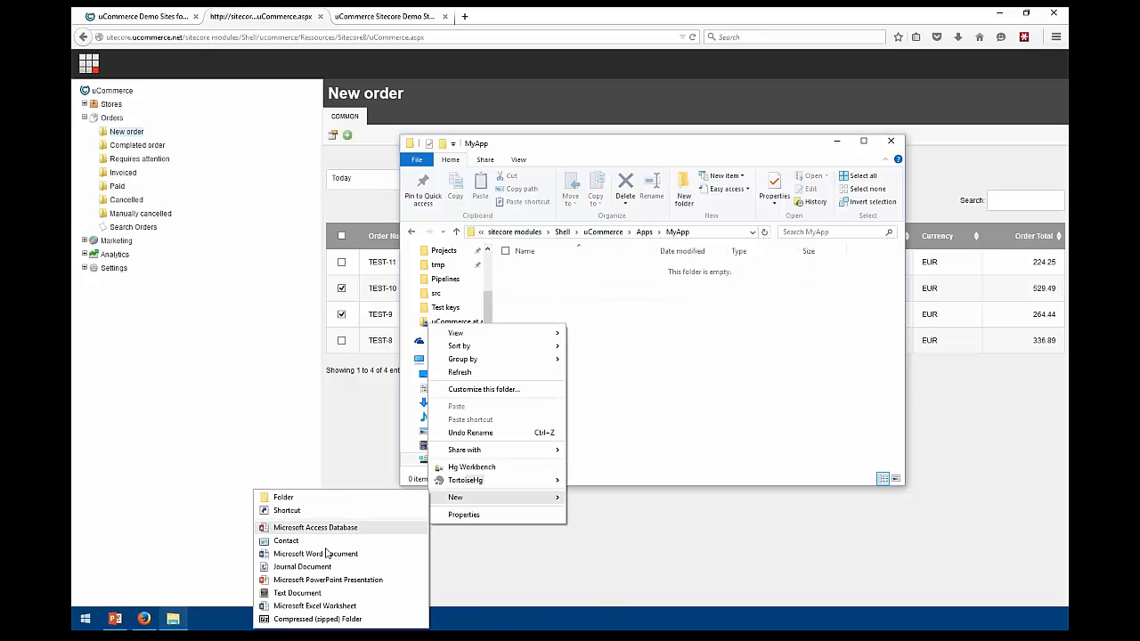
{"action": "left_click", "coordinate": [303, 592]}
{"action": "type", "text": "My"}
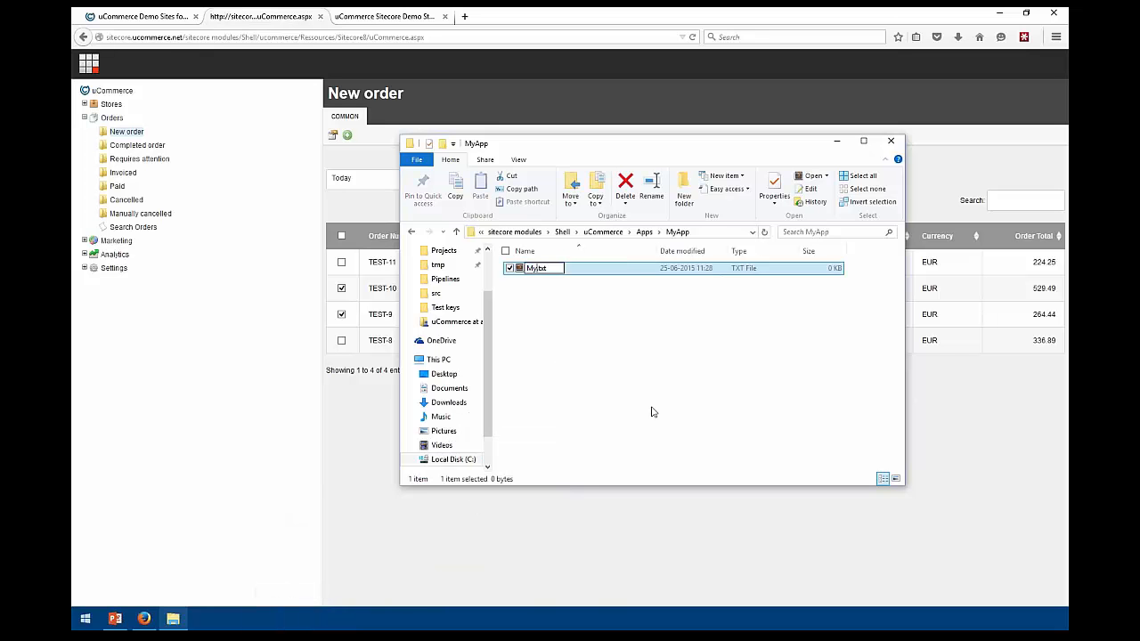
{"action": "type", "text": "App"}
{"action": "key", "text": "shift+End"}
{"action": "type", "text": ".config"}
{"action": "key", "text": "Return"}
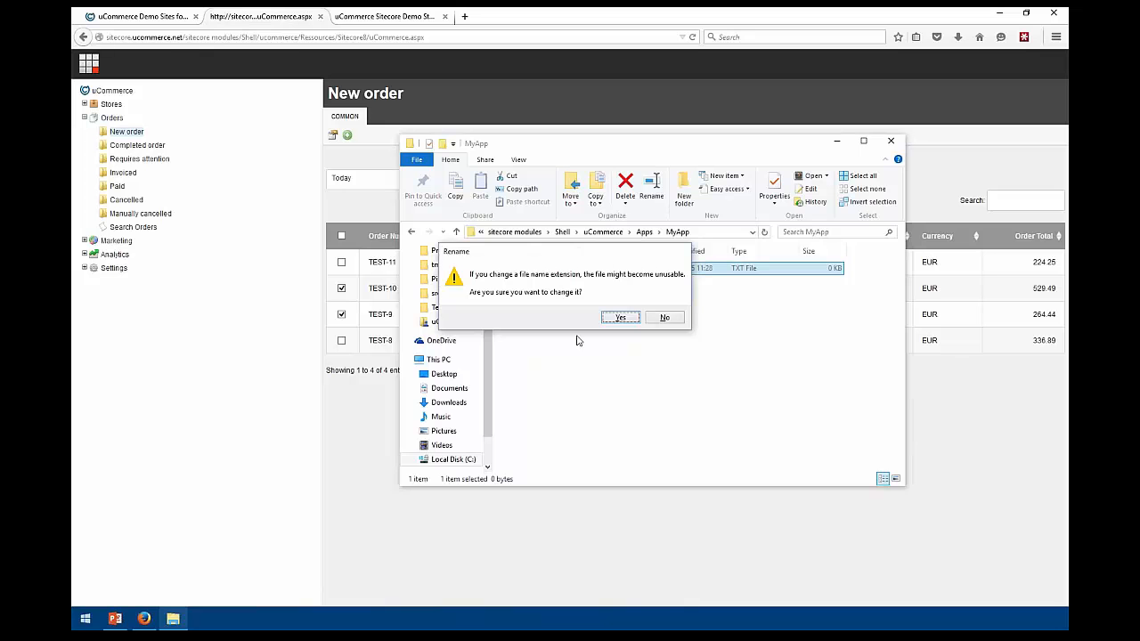
{"action": "left_click", "coordinate": [622, 322]}
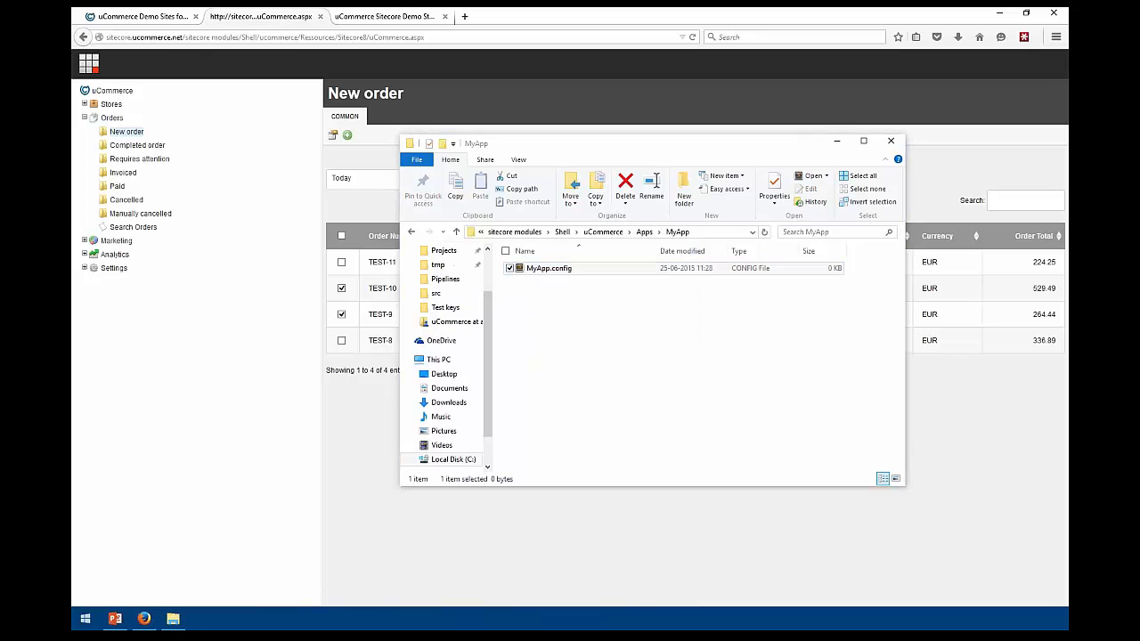
Write a <partial-component id="Checkout"> element wrapping an empty <parameters> element
{"action": "type", "text": "<c"}
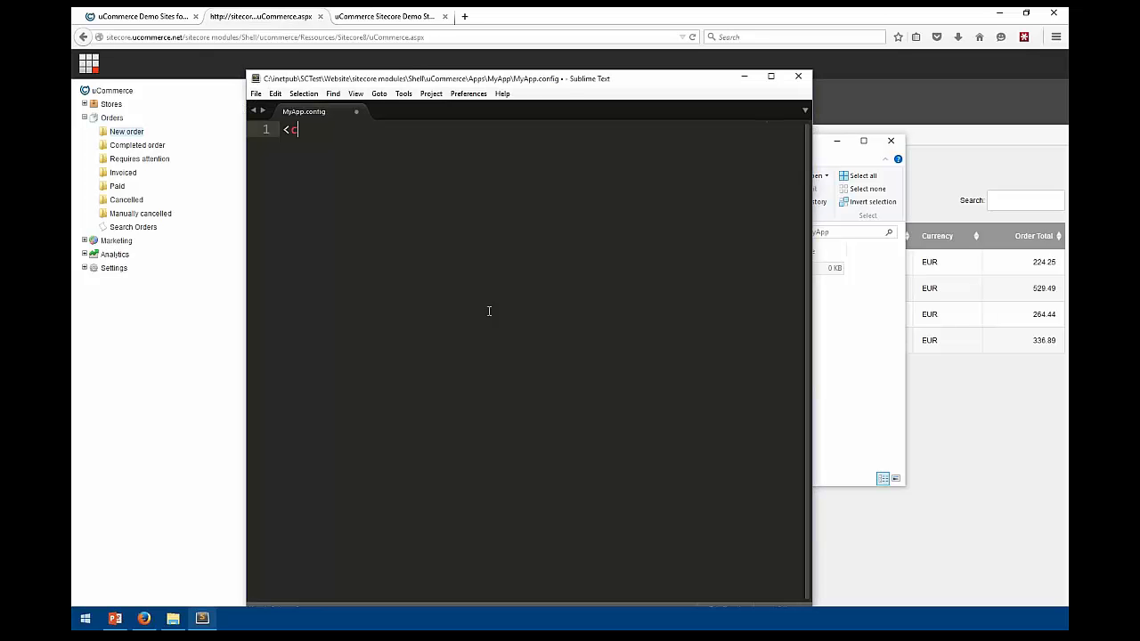
{"action": "type", "text": "omponent>"}
{"action": "key", "text": "Return"}
{"action": "type", "text": "</co"}
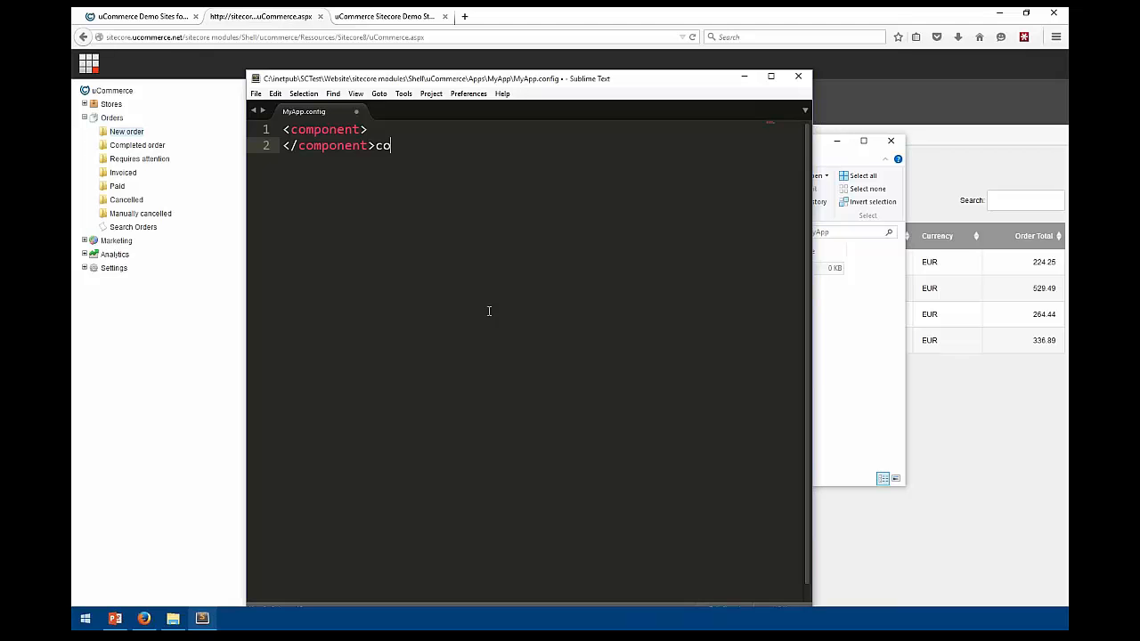
{"action": "key", "text": "BackSpace"}
{"action": "key", "text": "BackSpace"}
{"action": "key", "text": "Up"}
{"action": "key", "text": "ctrl+Left"}
{"action": "key", "text": "ctrl+Left"}
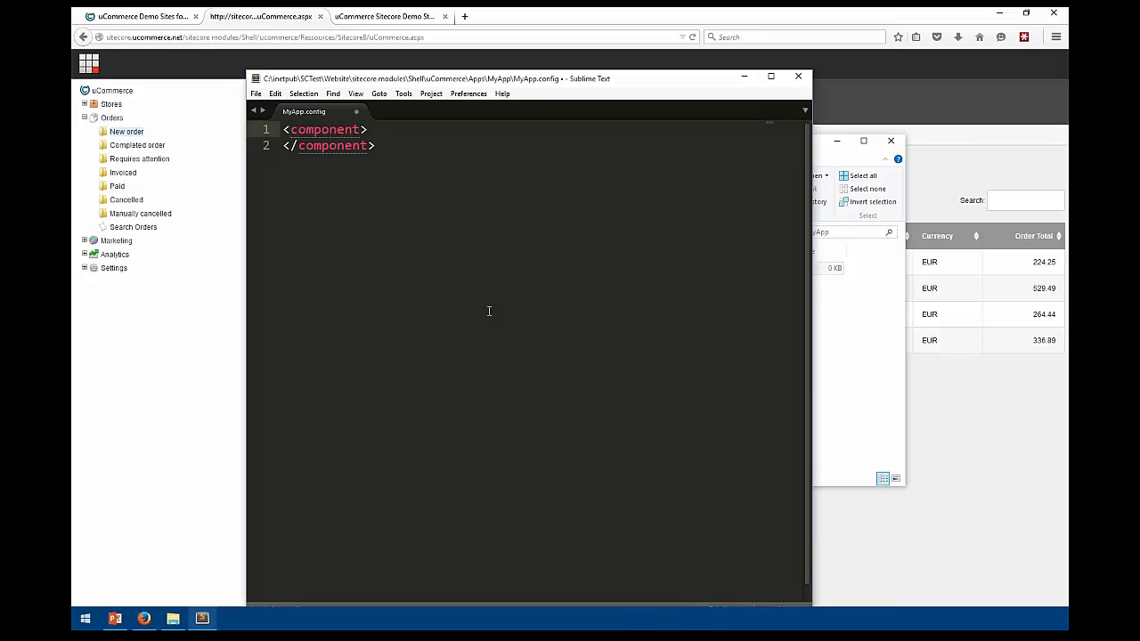
{"action": "type", "text": "partial-"}
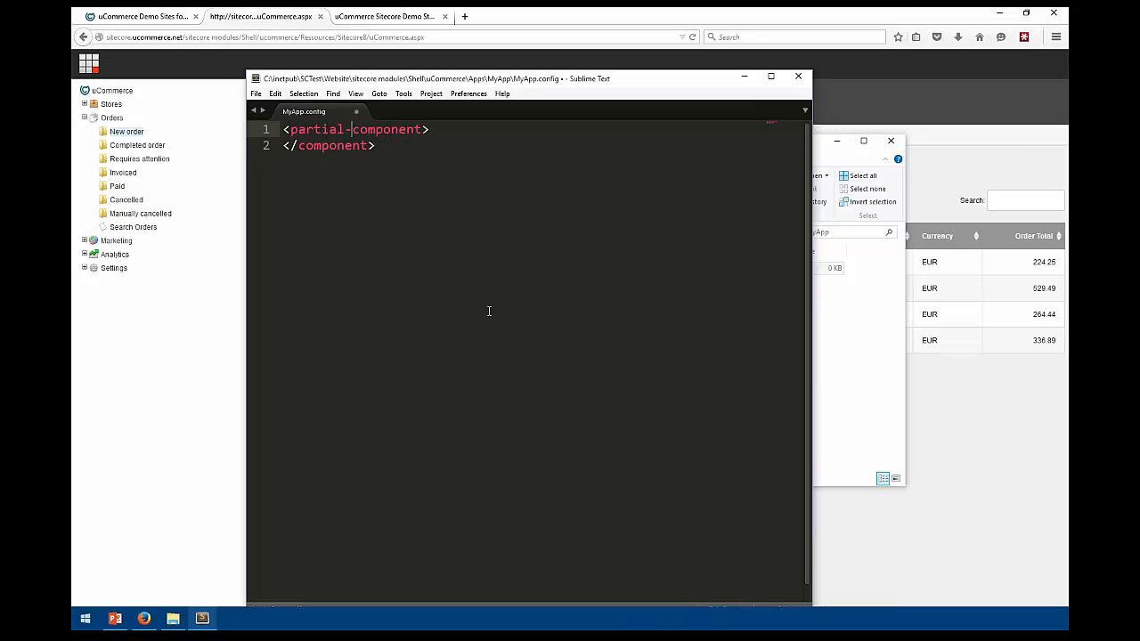
{"action": "key", "text": "Down"}
{"action": "key", "text": "ctrl+Left"}
{"action": "type", "text": "partial-"}
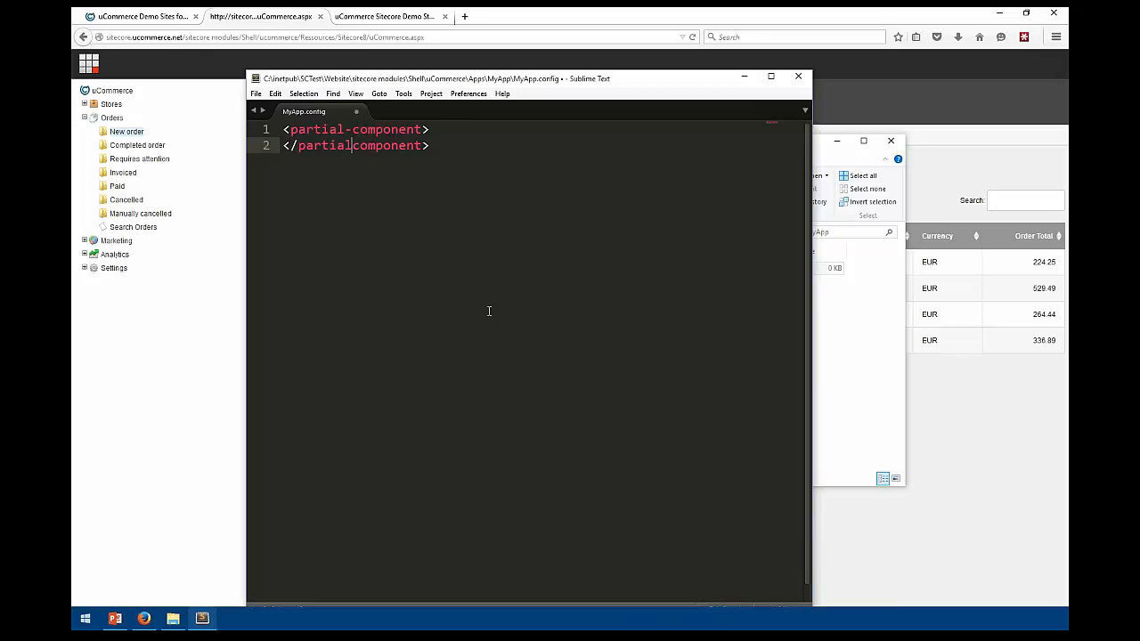
{"action": "key", "text": "Up"}
{"action": "key", "text": "End"}
{"action": "key", "text": "Return"}
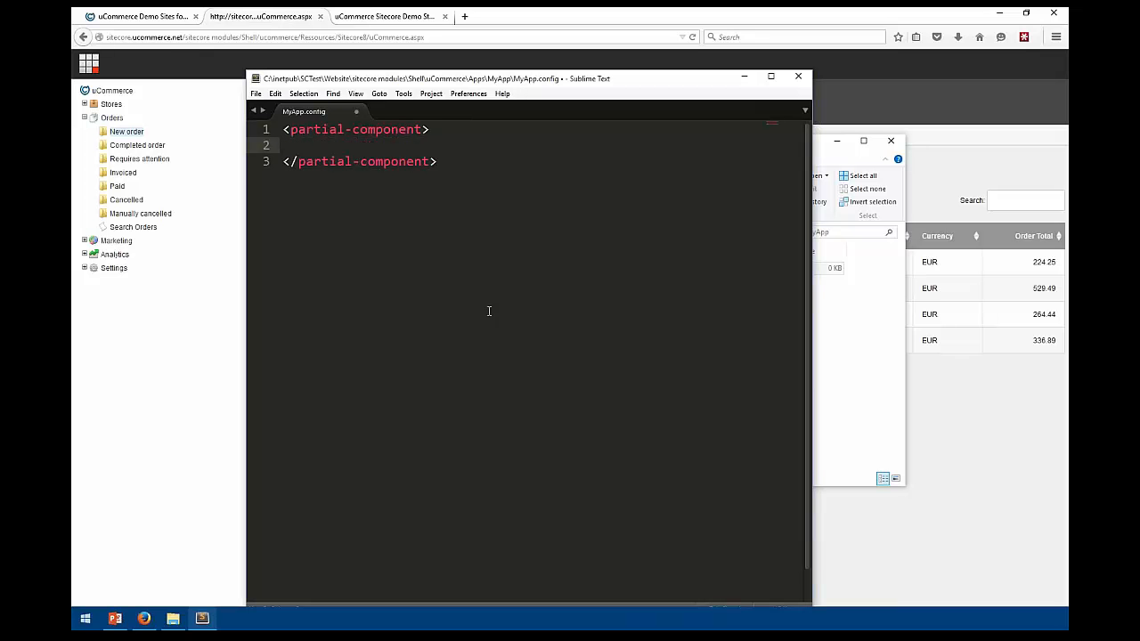
{"action": "type", "text": "<parameter"}
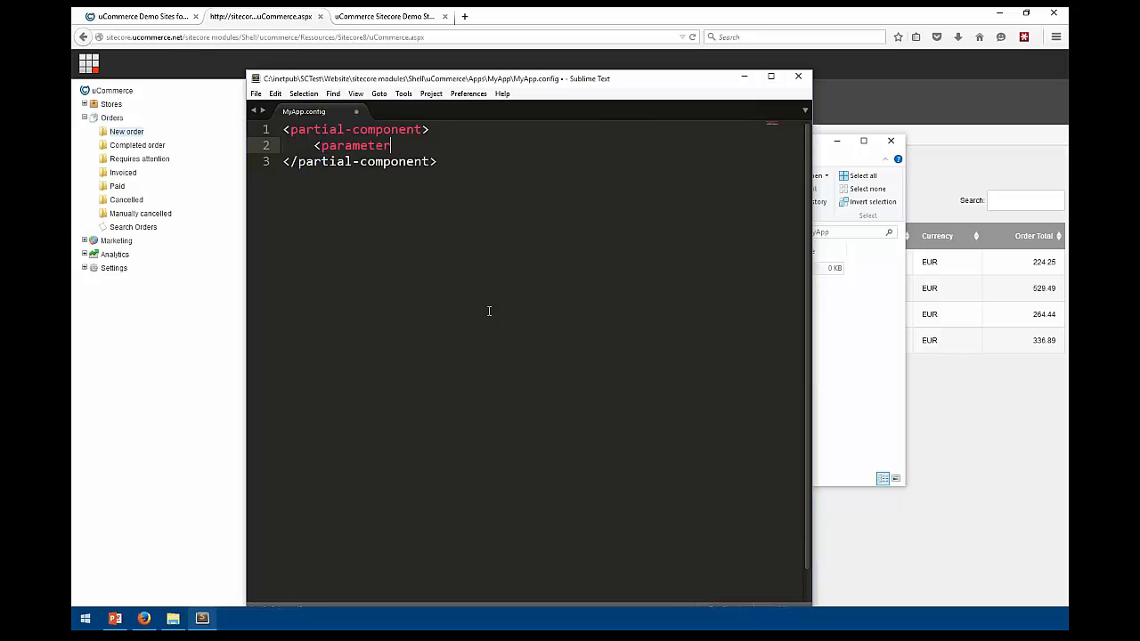
{"action": "type", "text": "s>"}
{"action": "key", "text": "Return"}
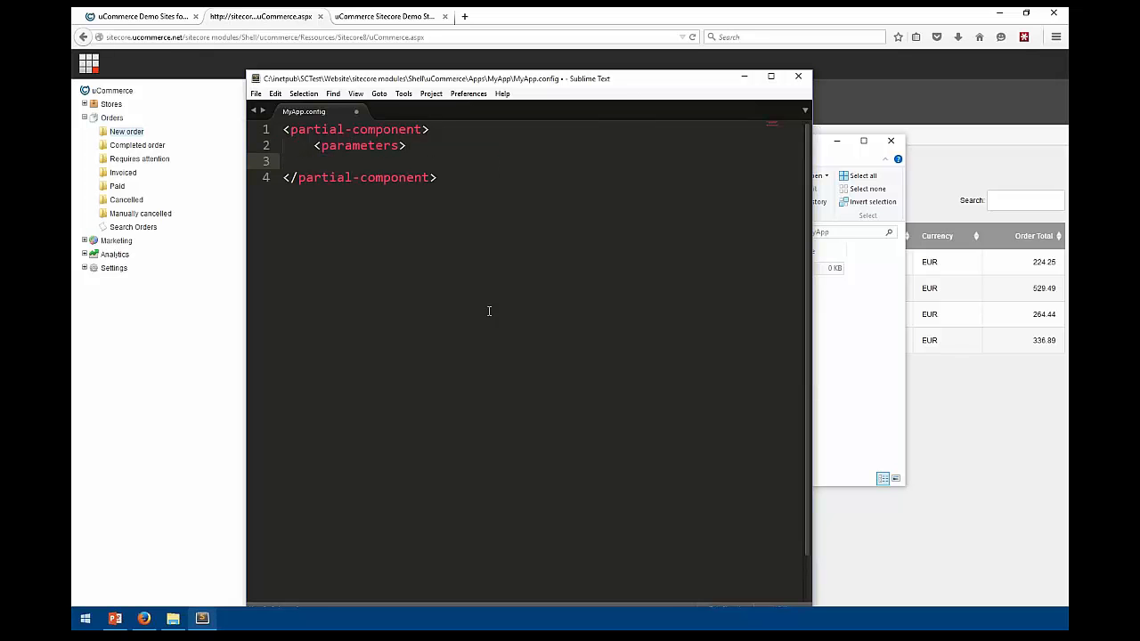
{"action": "type", "text": "</"}
{"action": "key", "text": "Up"}
{"action": "key", "text": "Up"}
{"action": "key", "text": "Right"}
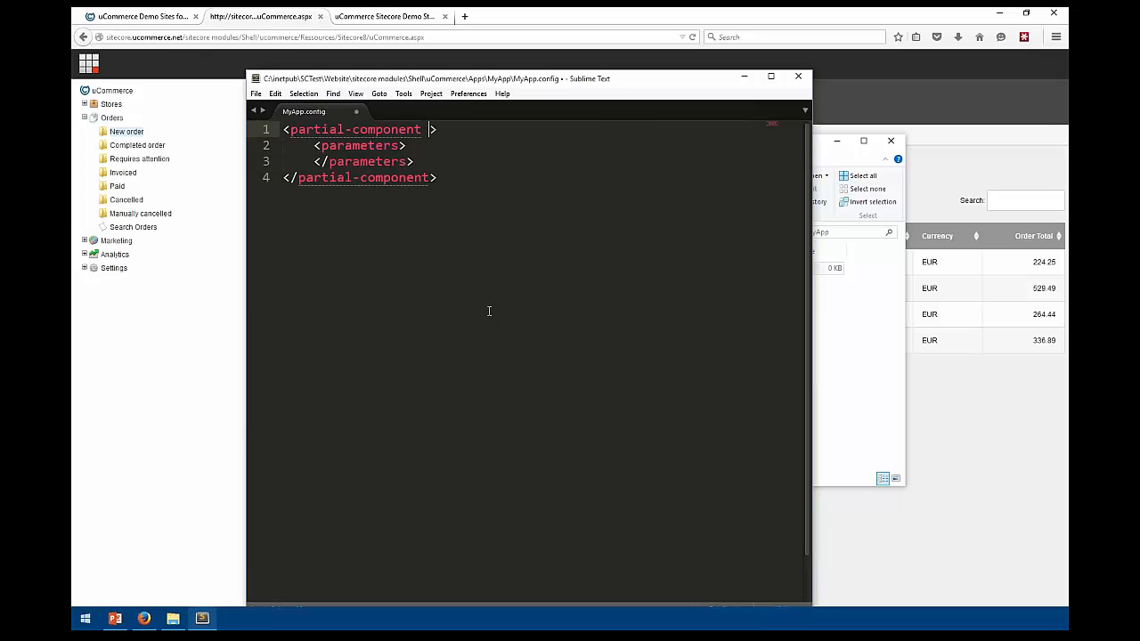
{"action": "type", "text": "id=\"Checkout"}
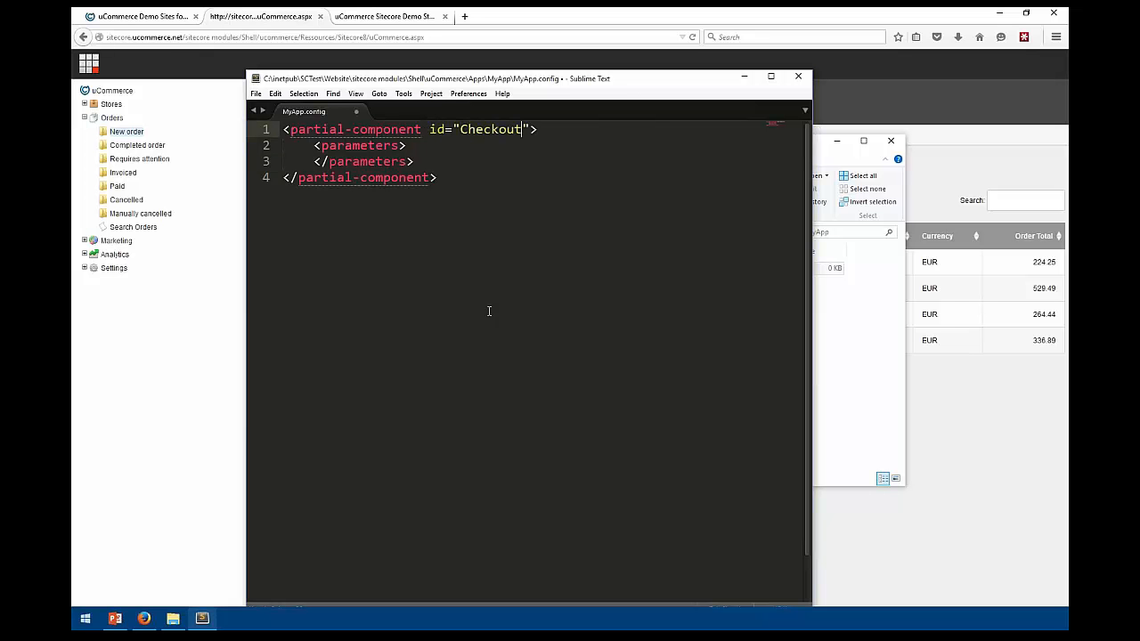
{"action": "key", "text": "ctrl+shift+Left"}
Inside parameters, add a <tasks> element holding <value insert="last" id="${MyTask}" />
{"action": "key", "text": "Down"}
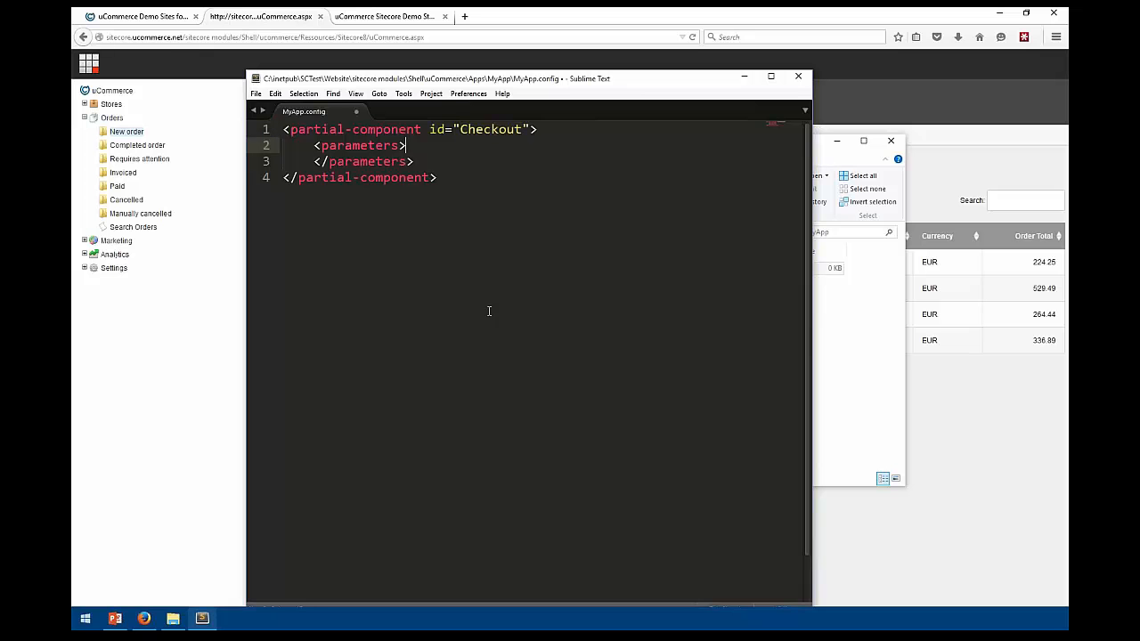
{"action": "key", "text": "Return"}
{"action": "type", "text": "<tasks>"}
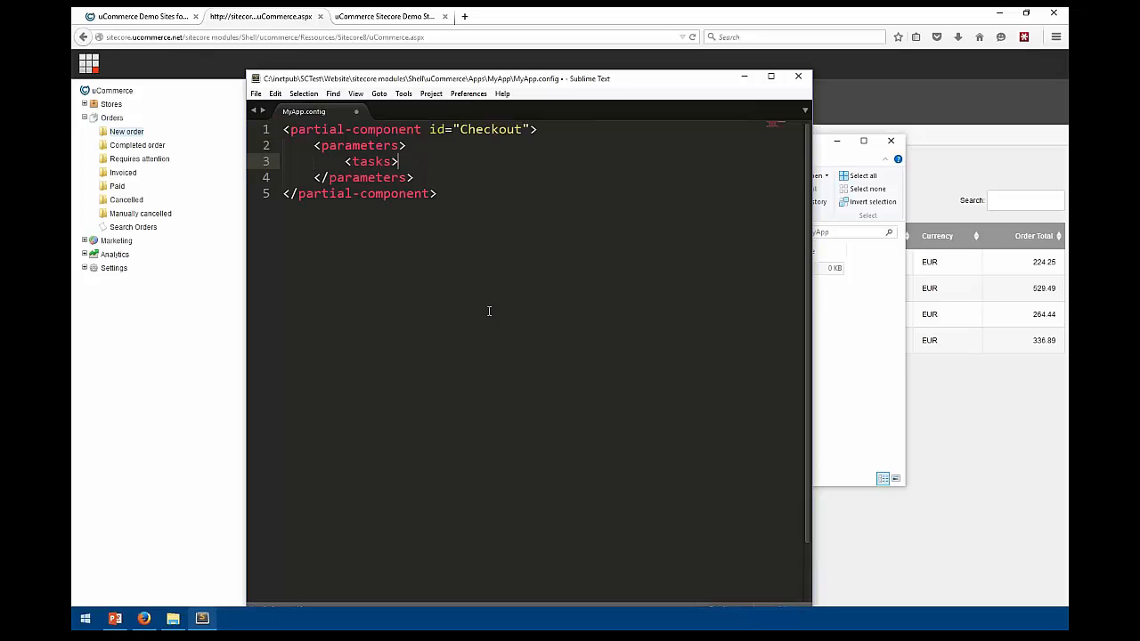
{"action": "key", "text": "Return"}
{"action": "type", "text": "<"}
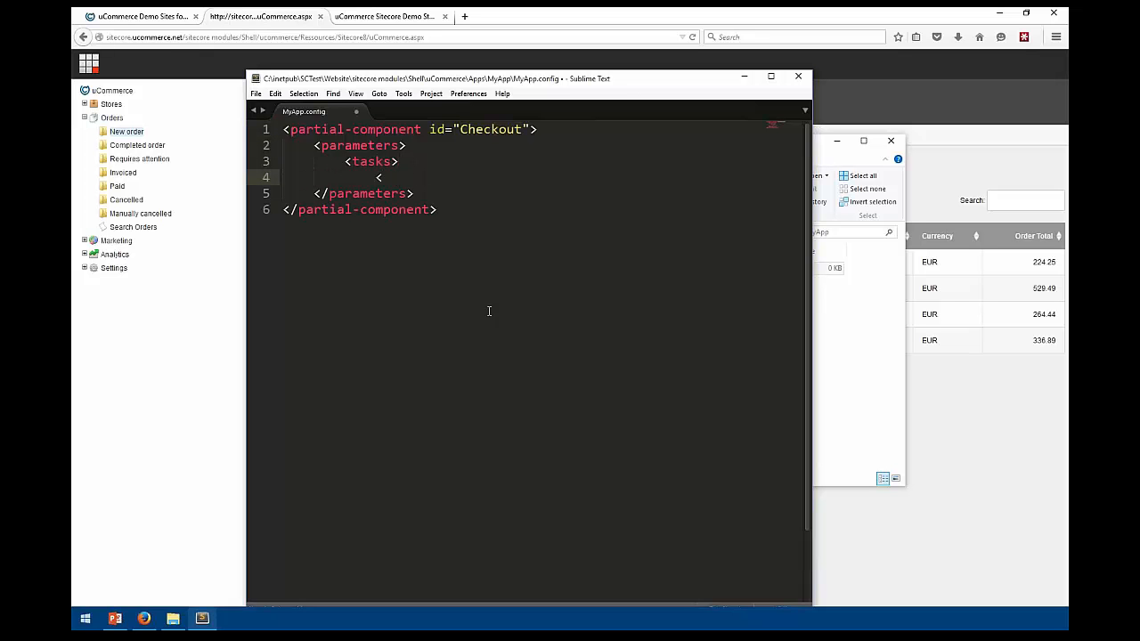
{"action": "type", "text": "/tasks>"}
{"action": "key", "text": "Up"}
{"action": "key", "text": "Return"}
{"action": "key", "text": "Tab"}
{"action": "key", "text": "BackSpace"}
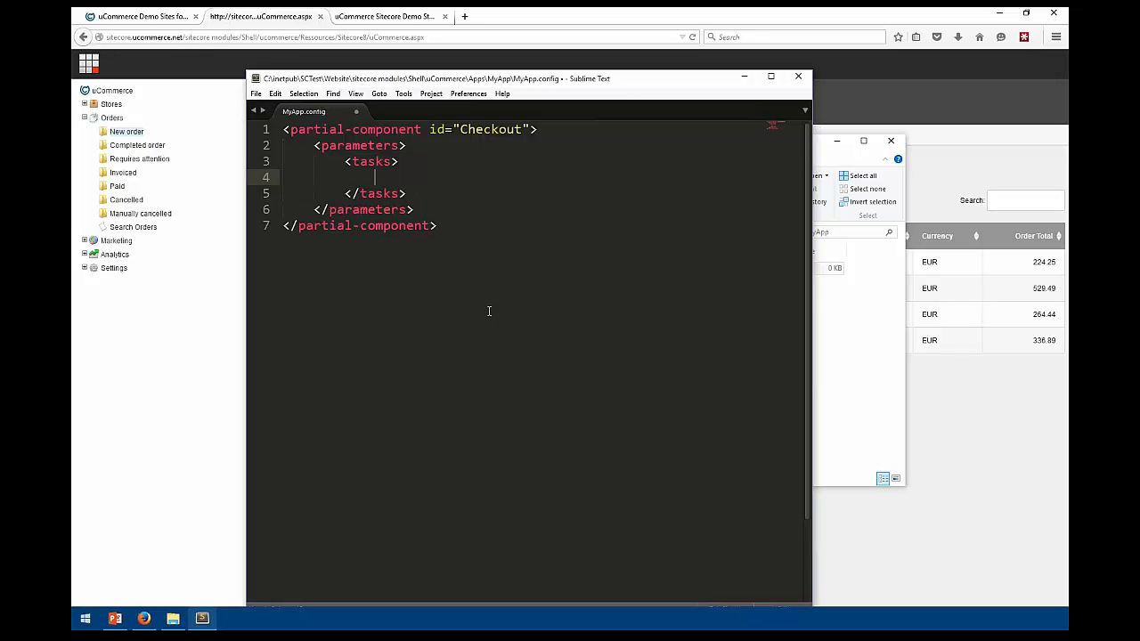
{"action": "type", "text": "<value insert="}
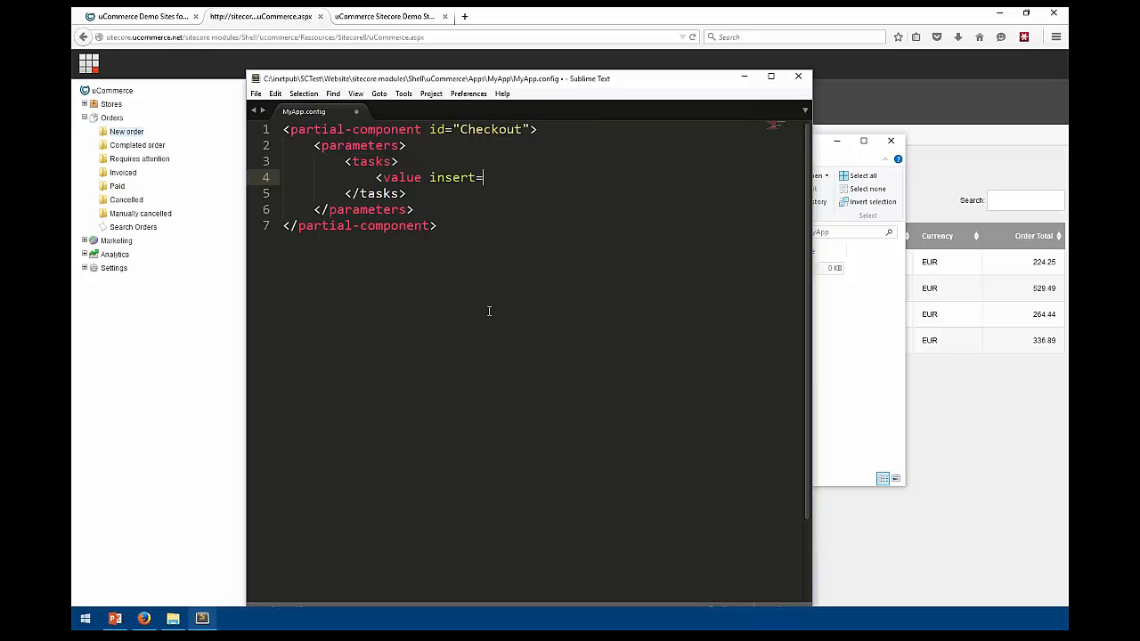
{"action": "type", "text": "\"last\" id=\"${"}
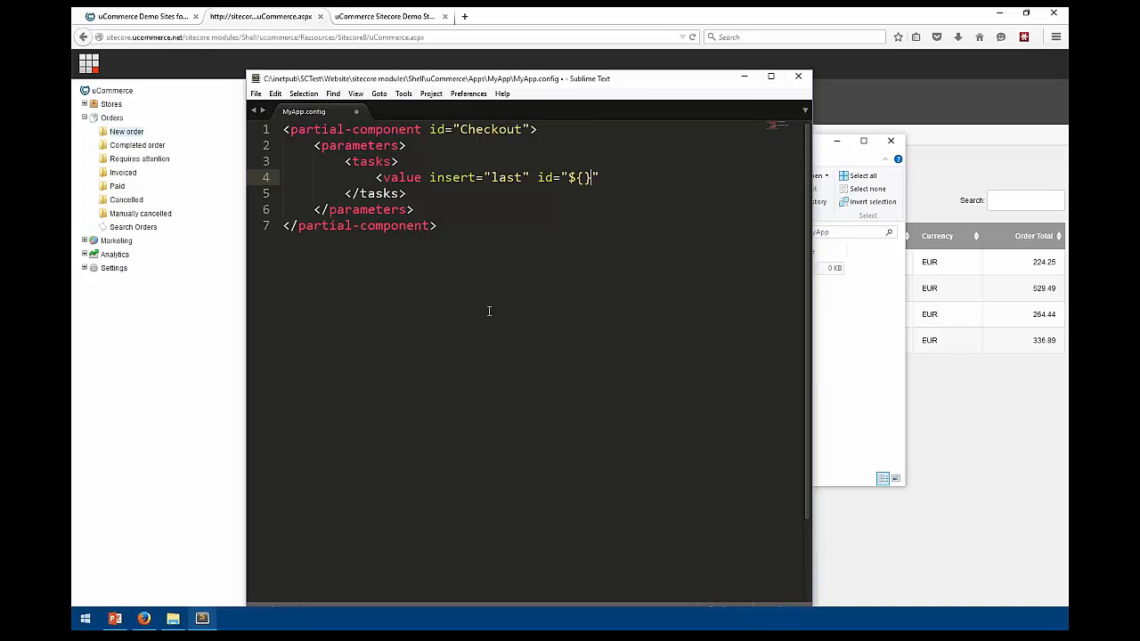
{"action": "type", "text": "My"}
{"action": "key", "text": "BackSpace"}
{"action": "key", "text": "BackSpace"}
{"action": "type", "text": "MyA"}
{"action": "key", "text": "BackSpace"}
{"action": "type", "text": "Task"}
{"action": "key", "text": "End"}
{"action": "type", "text": "/>"}
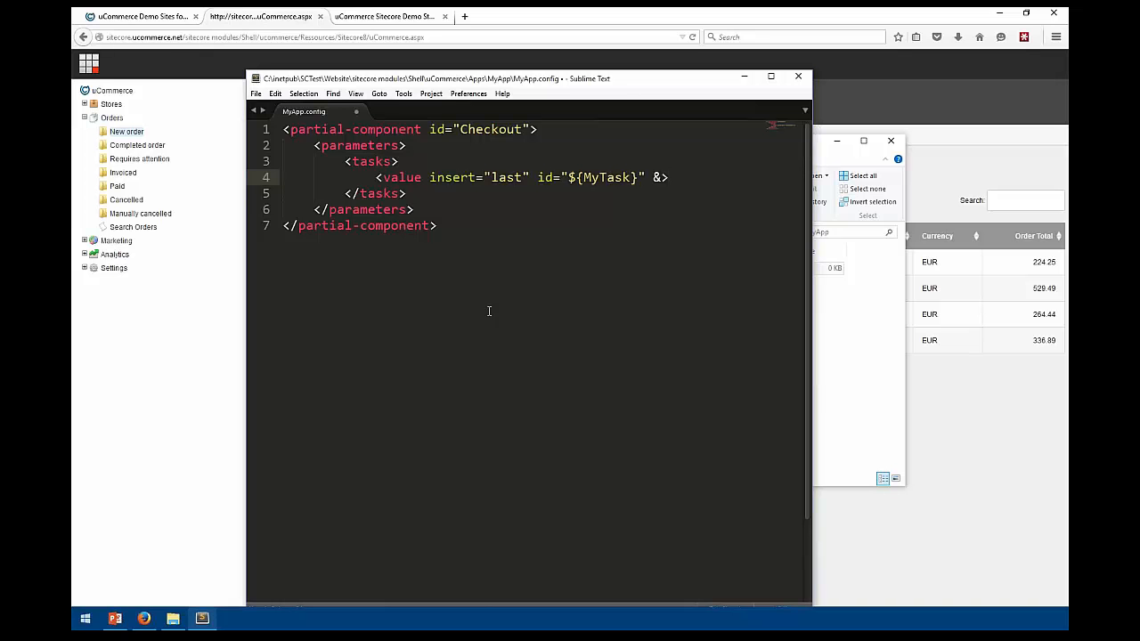
{"action": "key", "text": "BackSpace"}
{"action": "key", "text": "BackSpace"}
{"action": "type", "text": "/>"}
{"action": "key", "text": "shift+Home"}
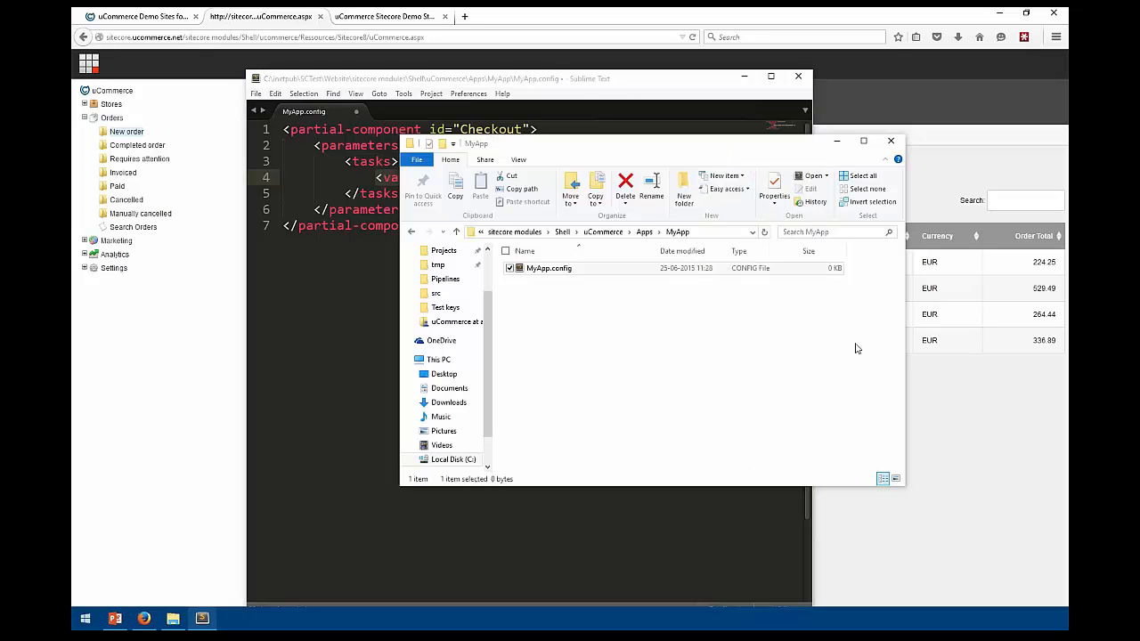
After checking the Apps folder, replace MyTask with SendTextToPhone in MyApp.config's task id
{"action": "left_click", "coordinate": [835, 346]}
{"action": "left_click", "coordinate": [644, 232]}
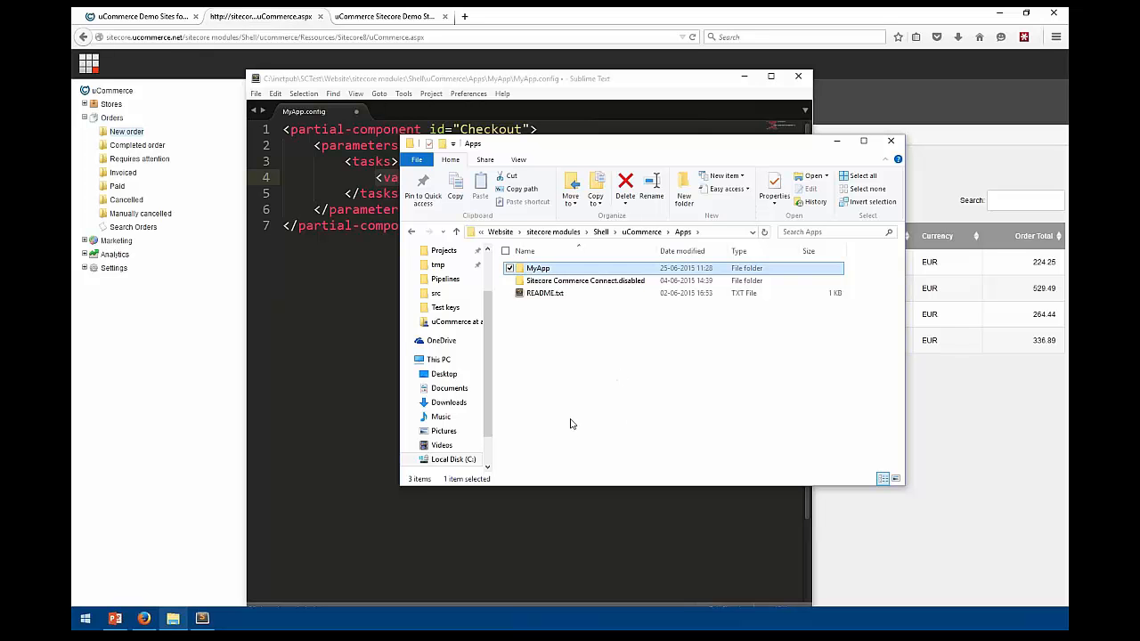
{"action": "left_click", "coordinate": [327, 194]}
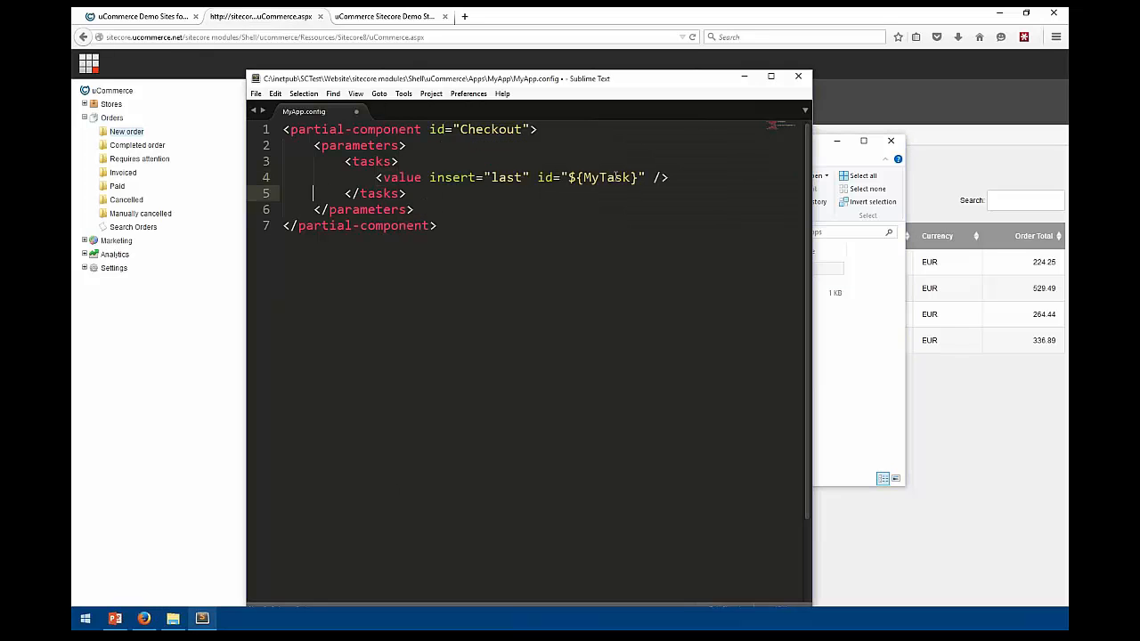
{"action": "double_click", "coordinate": [602, 178]}
{"action": "type", "text": "Send"}
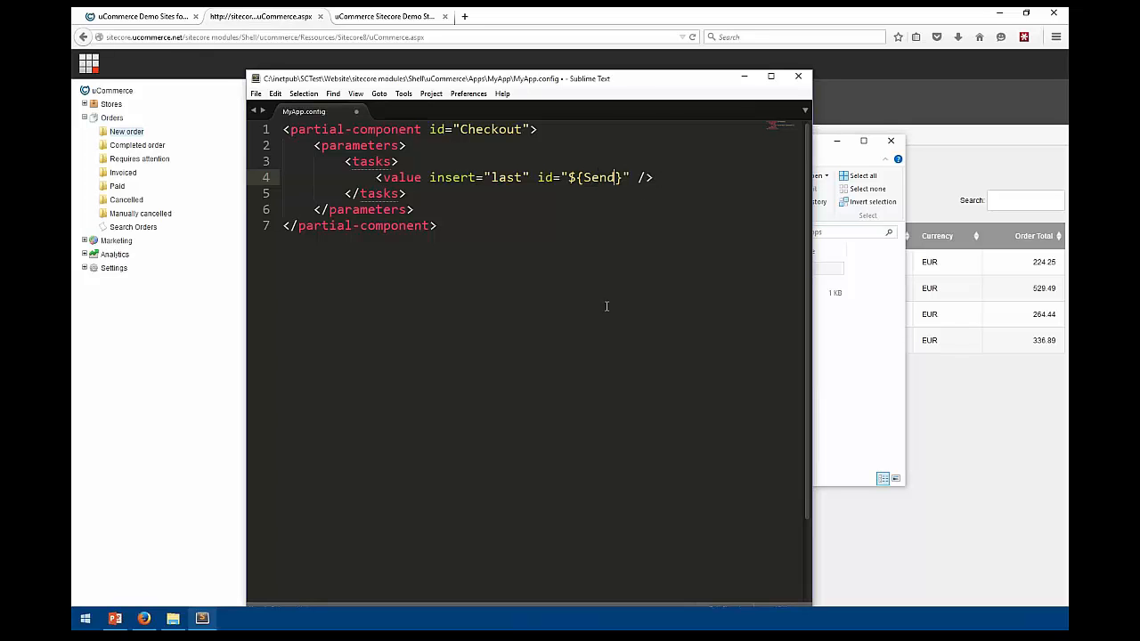
{"action": "type", "text": "TextToPhone"}
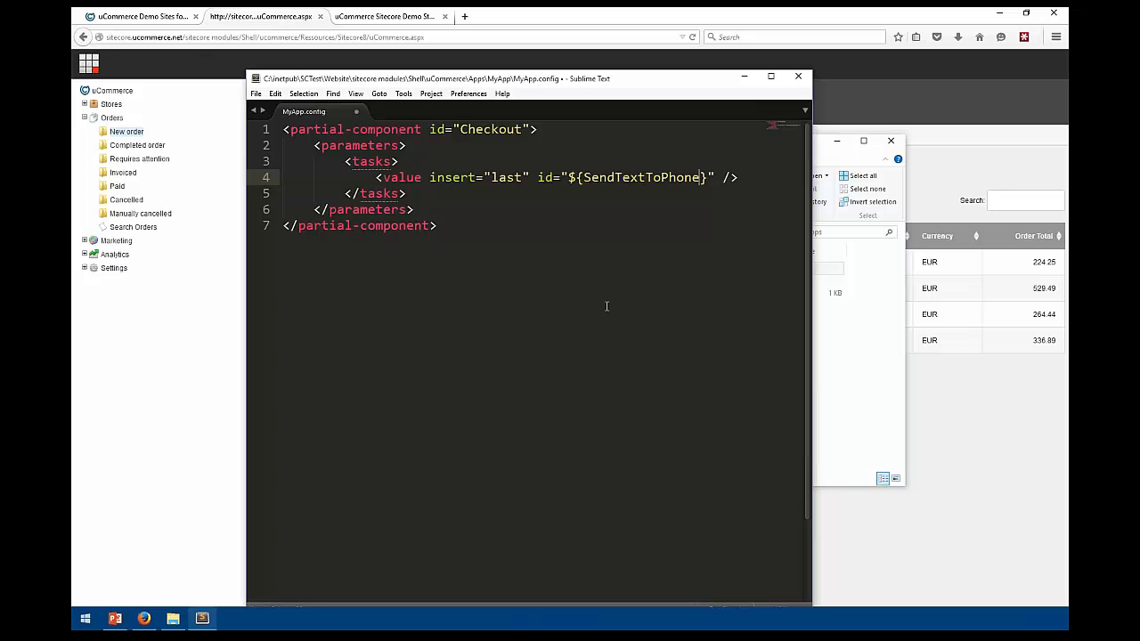
{"action": "key", "text": "End"}
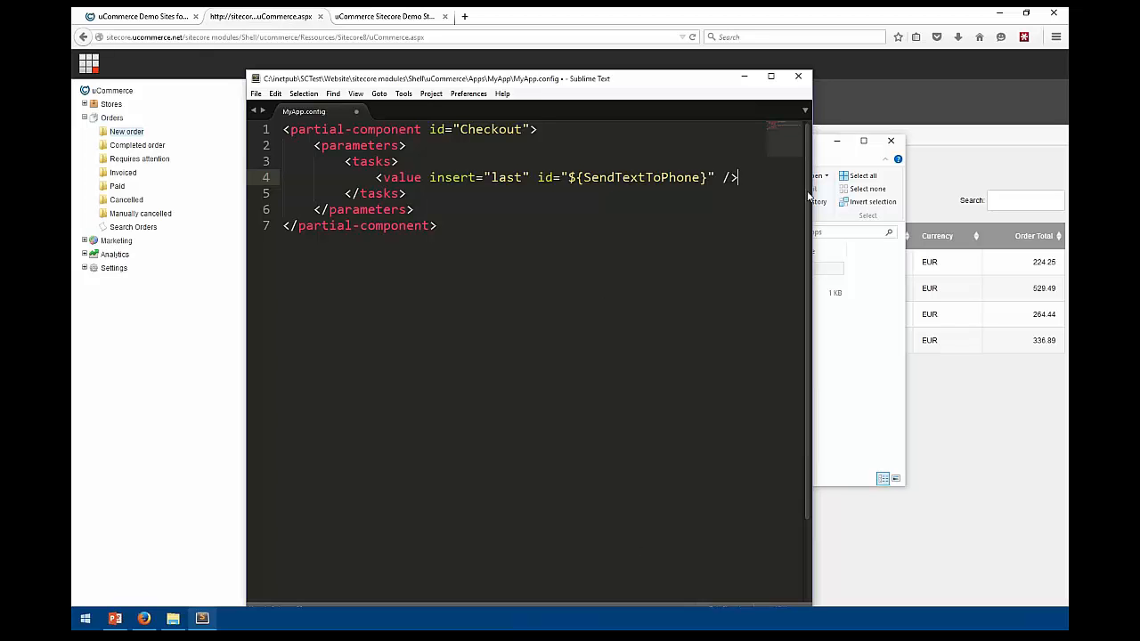
Minimize Sublime, select the Sitecore Commerce Connect.disabled folder, then open the Sitecore Launchpad in Firefox
{"action": "left_click", "coordinate": [744, 79]}
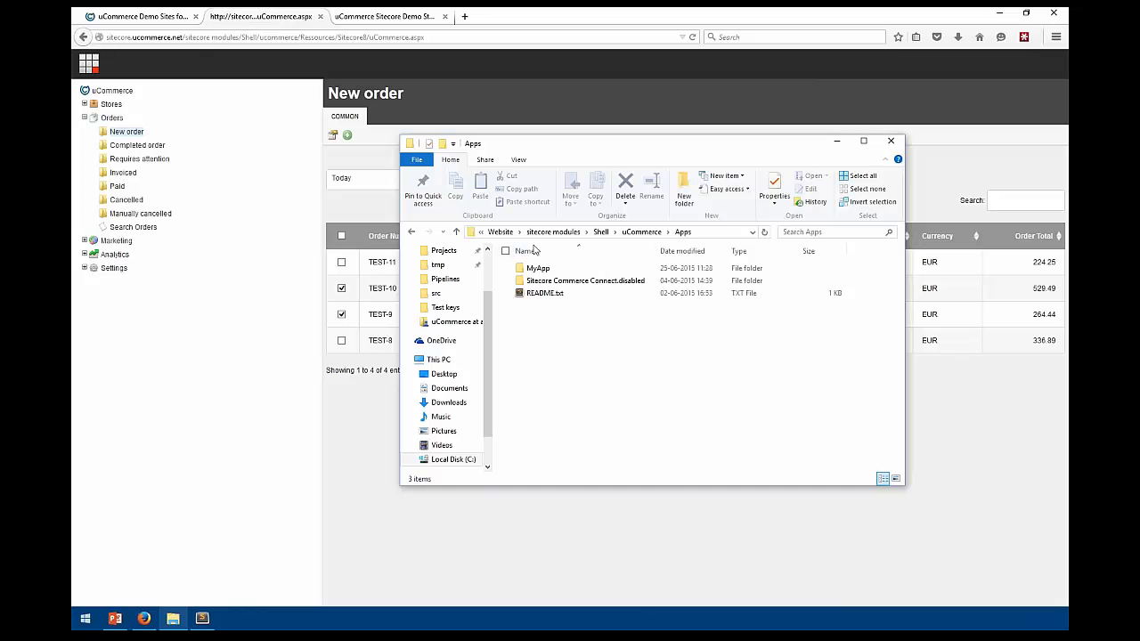
{"action": "left_click", "coordinate": [593, 282]}
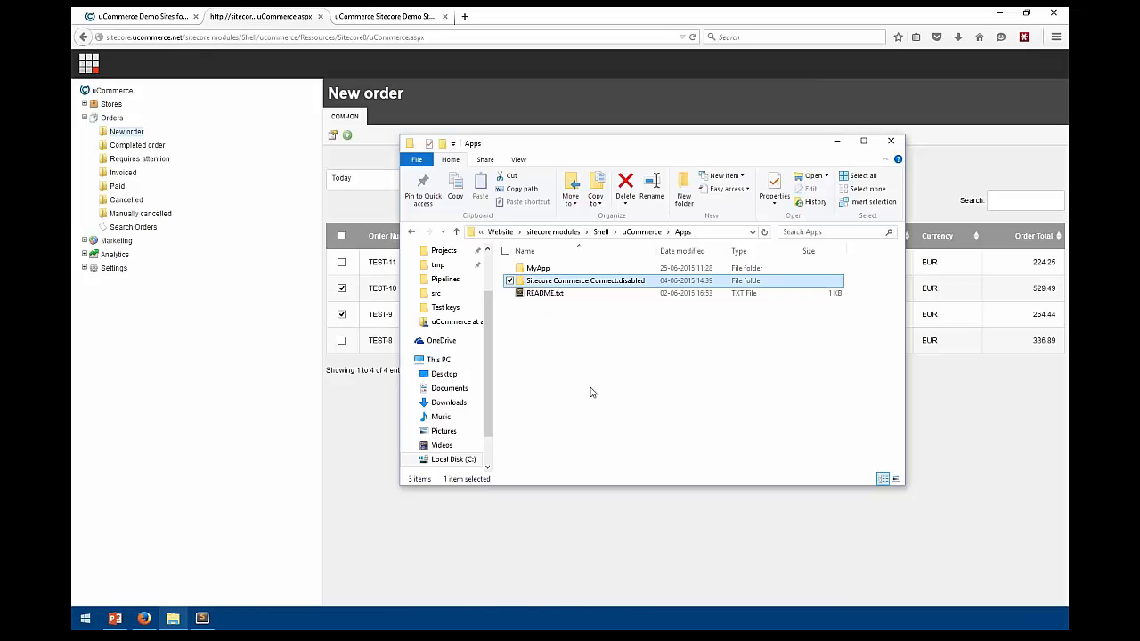
{"action": "left_click", "coordinate": [581, 126]}
{"action": "left_click", "coordinate": [88, 63]}
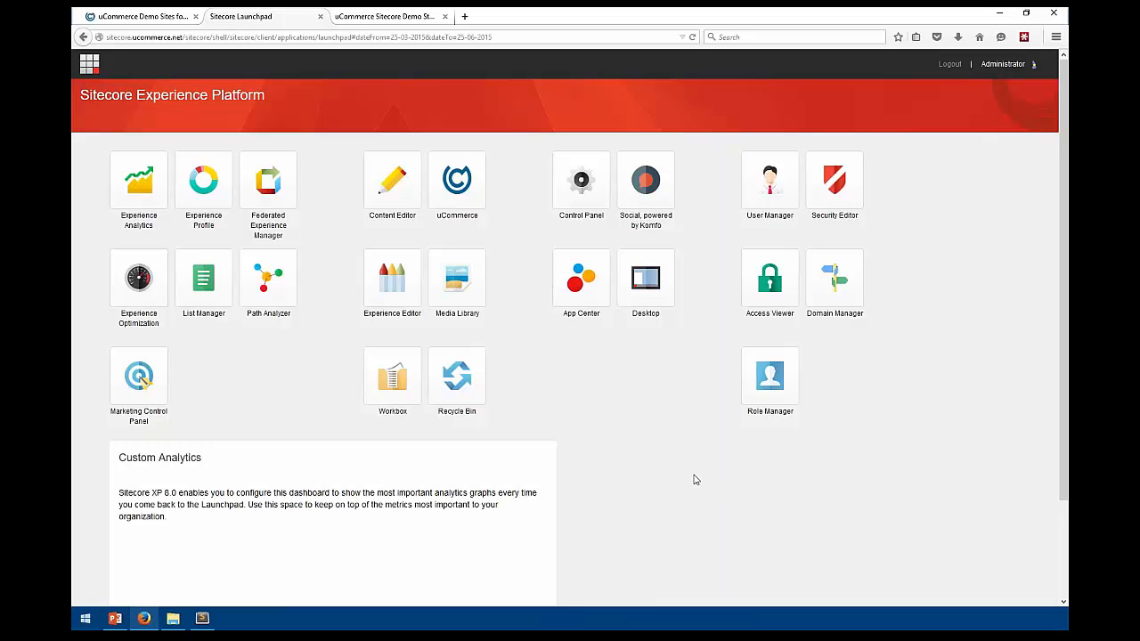
Open the Content Editor, then view the Formal shirts category in the Avenue Clothing store
{"action": "left_click", "coordinate": [410, 182]}
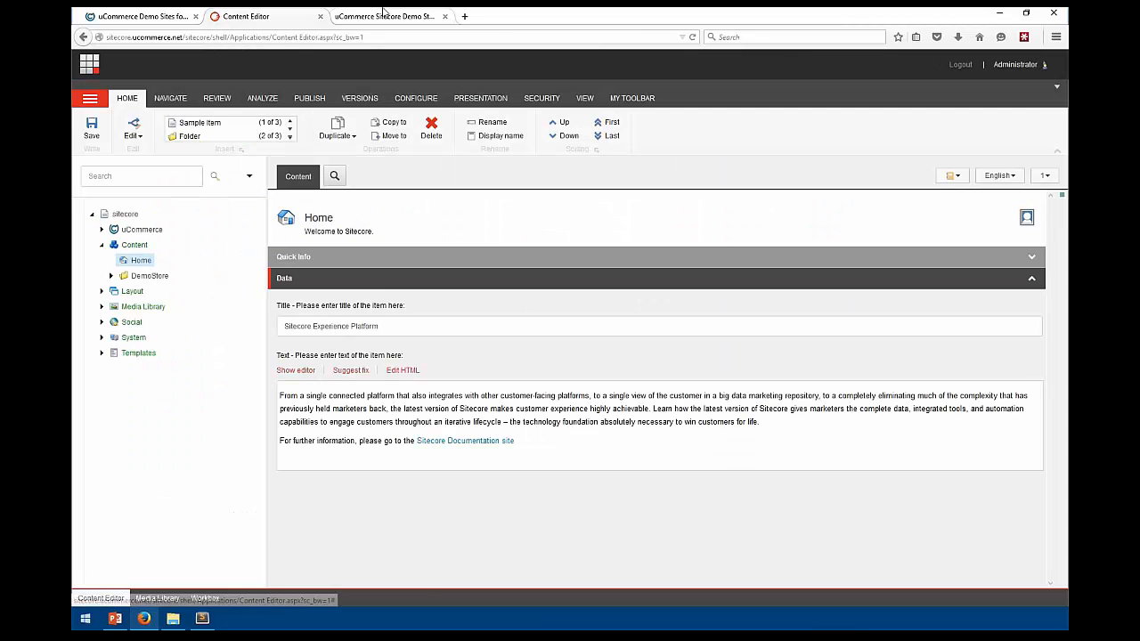
{"action": "left_click", "coordinate": [383, 12]}
{"action": "left_click", "coordinate": [240, 116]}
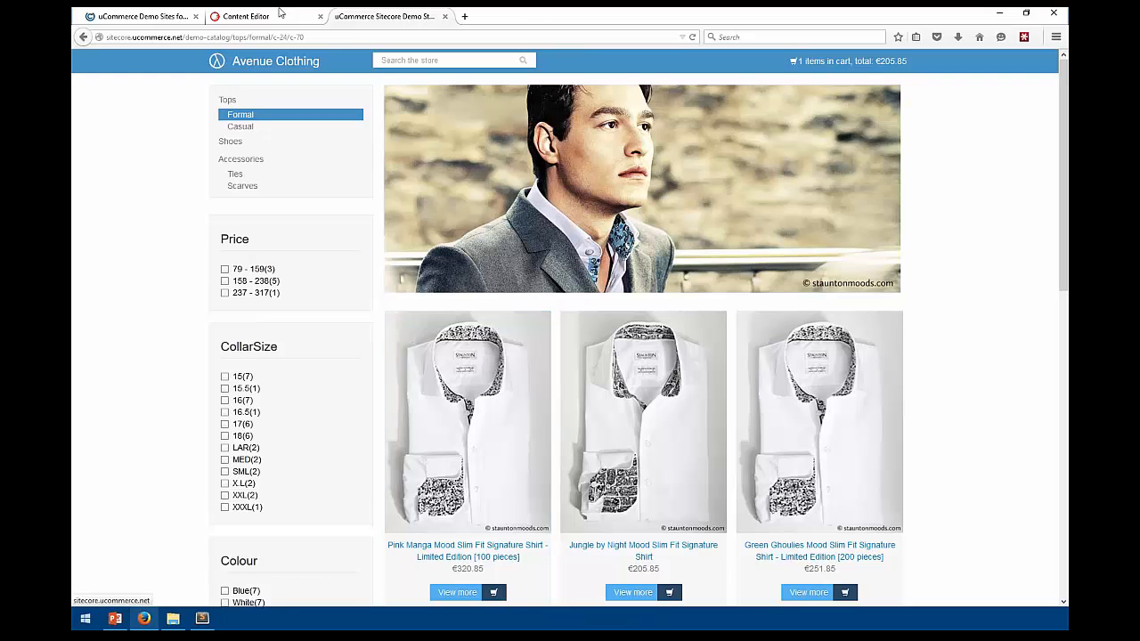
In the Content Editor, expand uCommerce > Stores > Avenue-Clothing.com > Demo Catalog > Accessories and open Scarves
{"action": "left_click", "coordinate": [261, 17]}
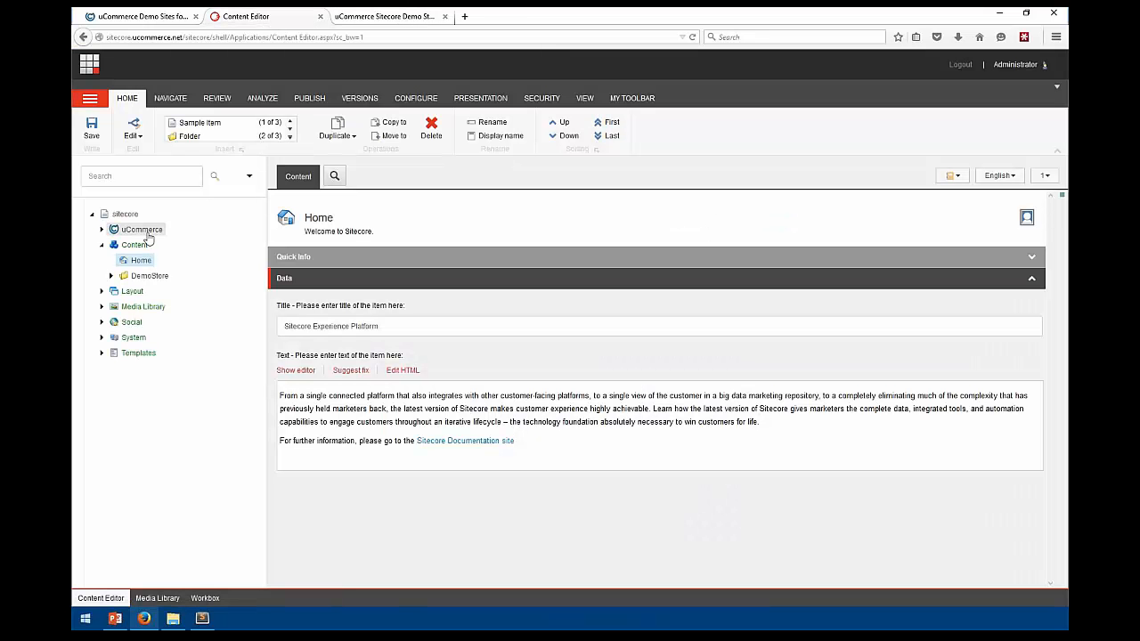
{"action": "left_click", "coordinate": [102, 229]}
{"action": "left_click", "coordinate": [111, 244]}
{"action": "left_click", "coordinate": [121, 260]}
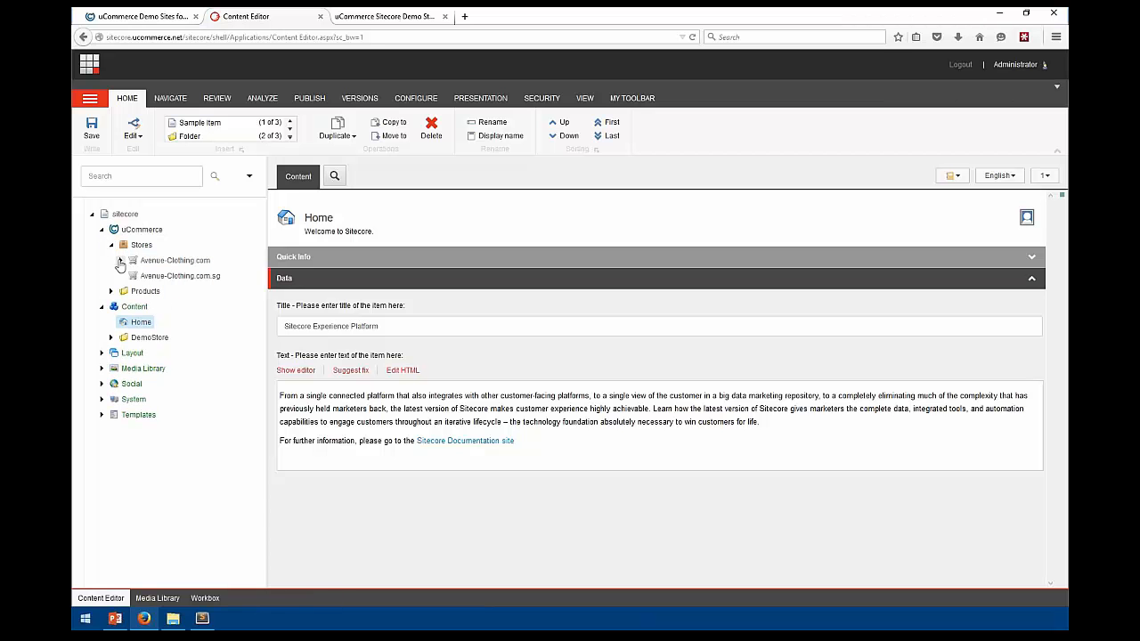
{"action": "left_click", "coordinate": [142, 276]}
{"action": "left_click", "coordinate": [130, 276]}
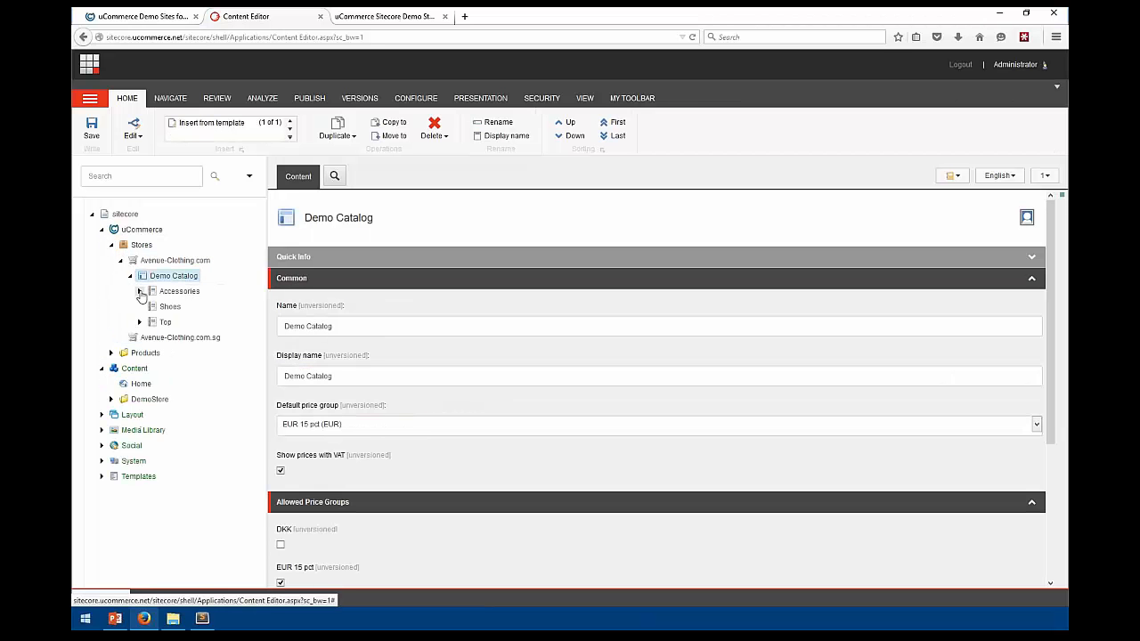
{"action": "left_click", "coordinate": [139, 291]}
{"action": "left_click", "coordinate": [180, 308]}
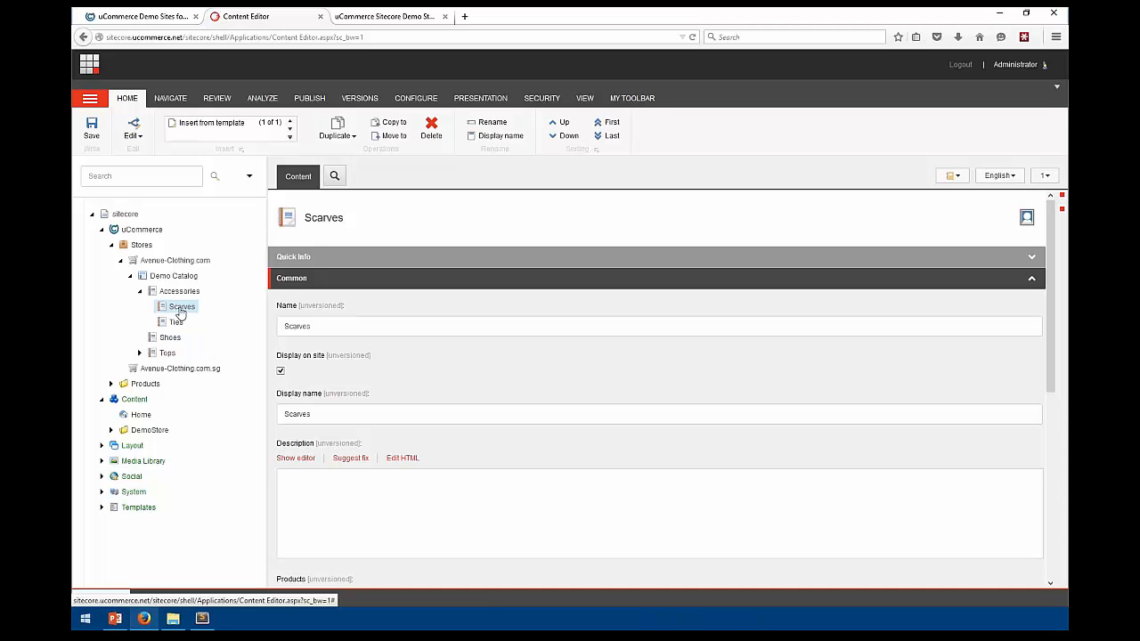
{"action": "scroll", "coordinate": [557, 308], "scroll_direction": "down", "scroll_amount": 5}
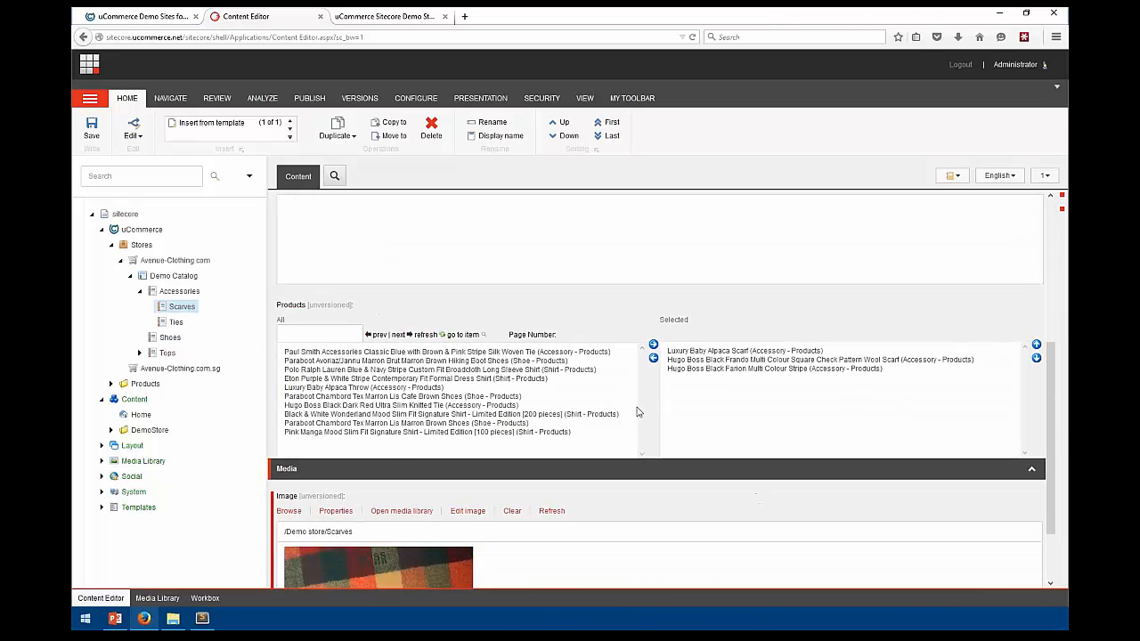
{"action": "scroll", "coordinate": [640, 405], "scroll_direction": "up", "scroll_amount": 1}
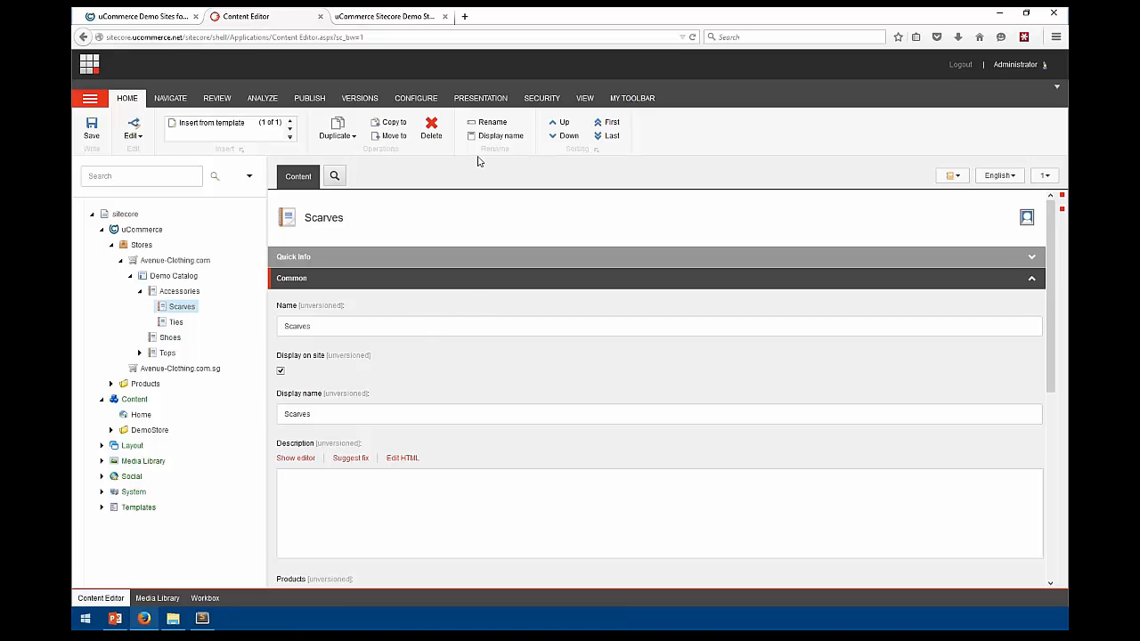
{"action": "left_click", "coordinate": [1026, 221]}
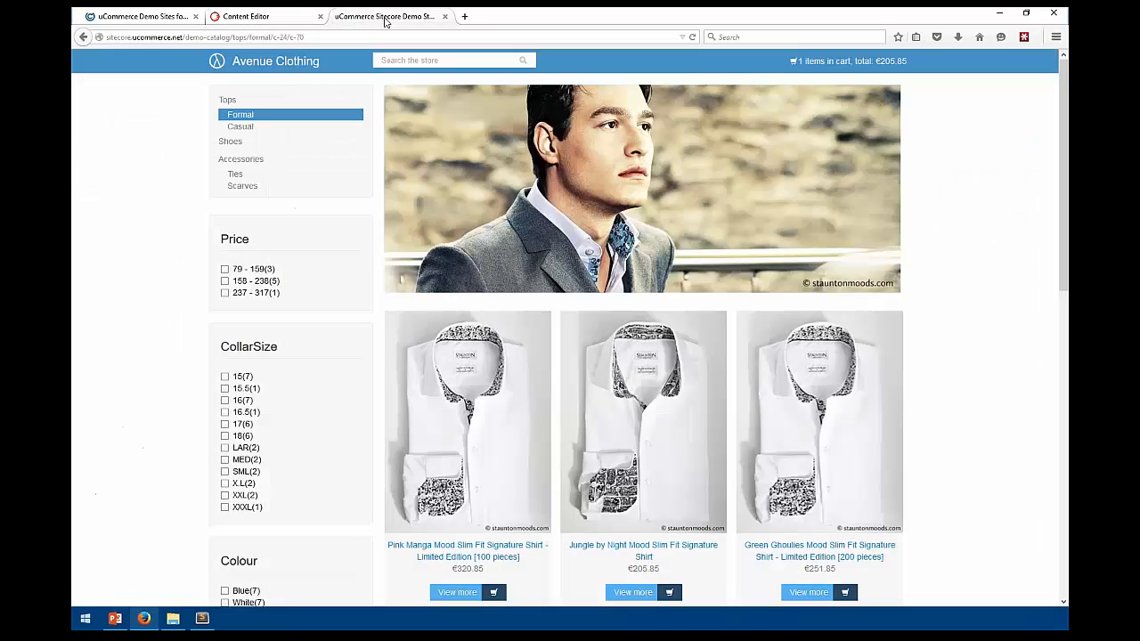
View the Jungle by Night shirt and the Casual pinstripe polo shirt, then return to Scarves
{"action": "left_click", "coordinate": [643, 490]}
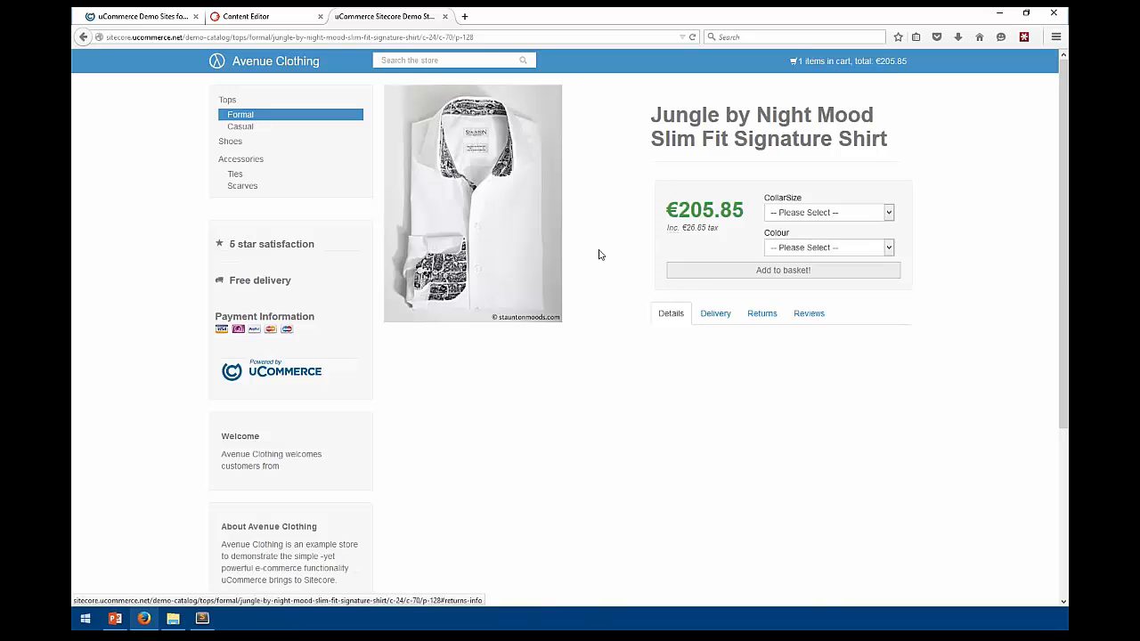
{"action": "left_click", "coordinate": [236, 127]}
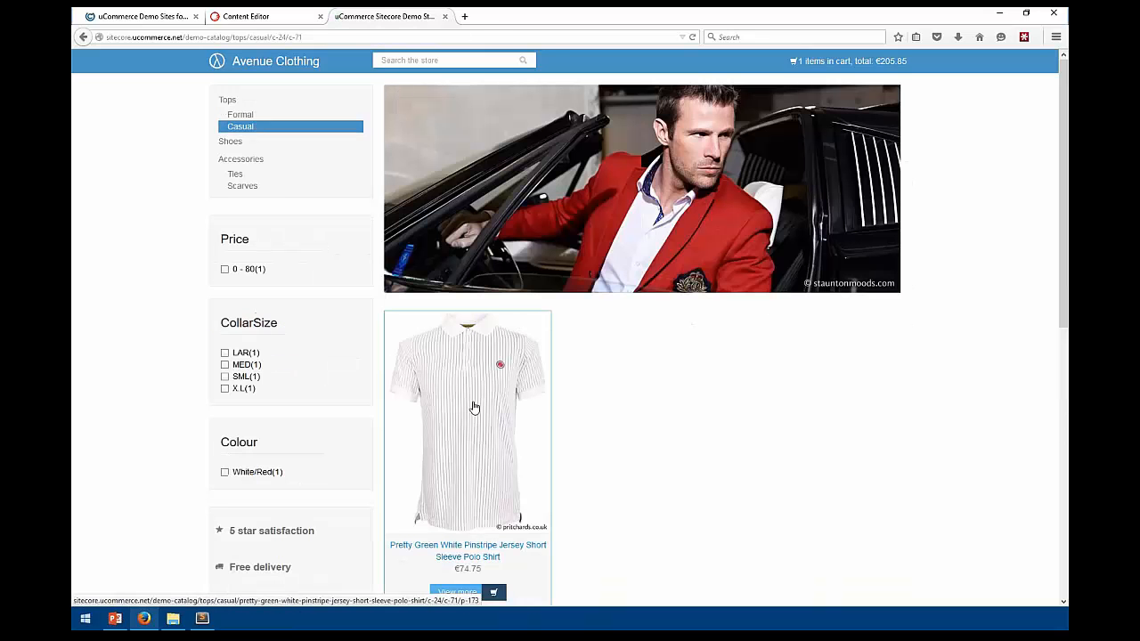
{"action": "left_click", "coordinate": [471, 407]}
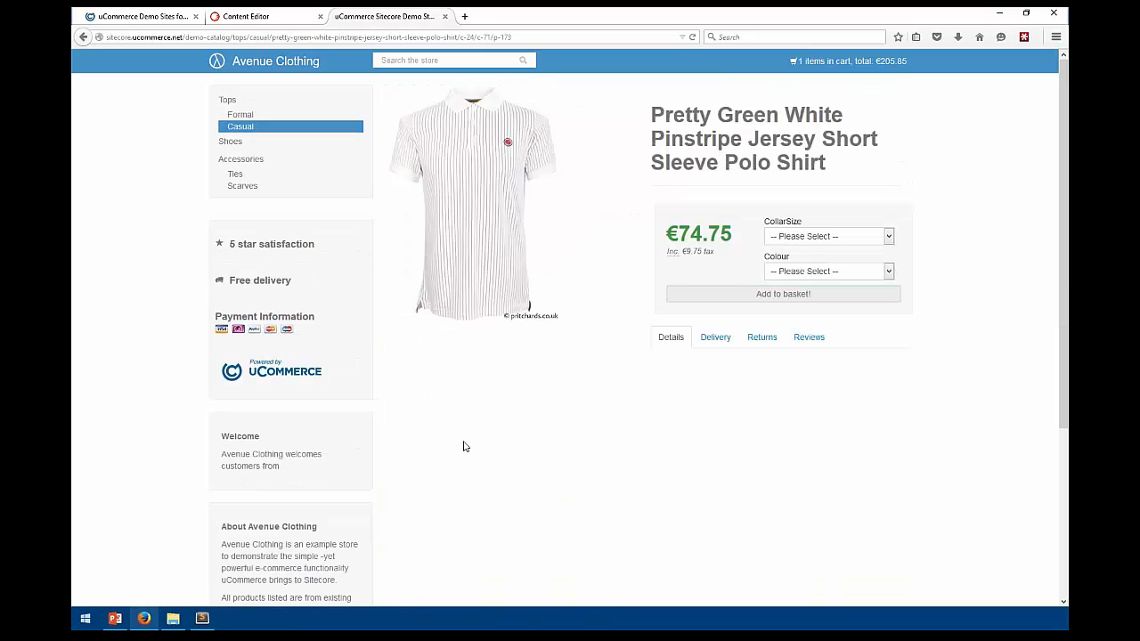
{"action": "left_click", "coordinate": [278, 21]}
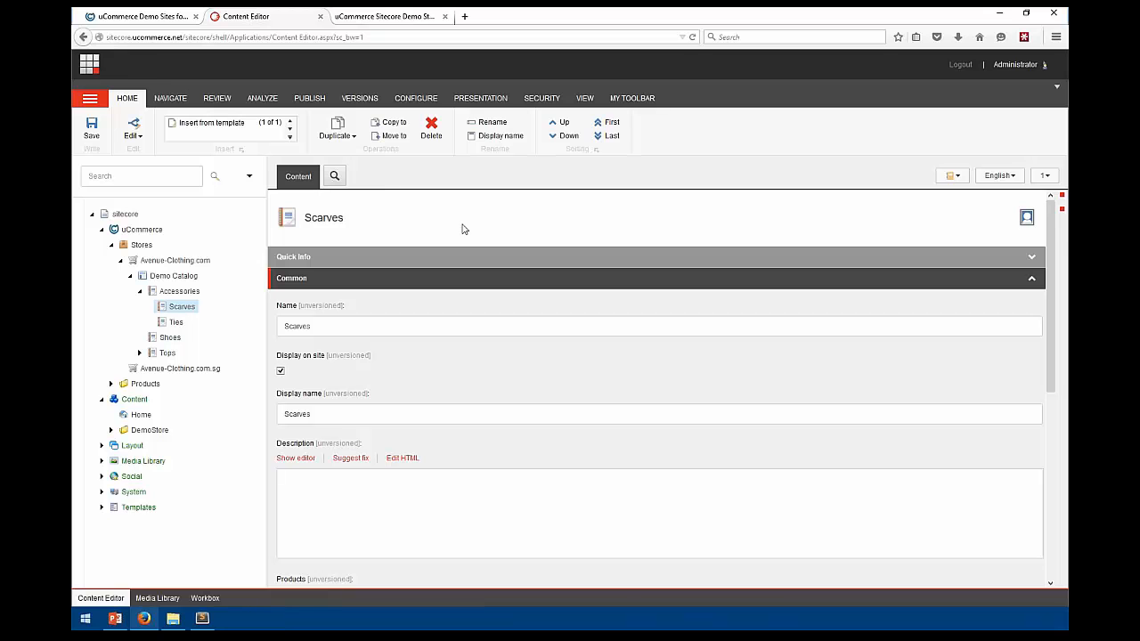
View the Scarves item's layout details and close them without changes
{"action": "left_click", "coordinate": [472, 100]}
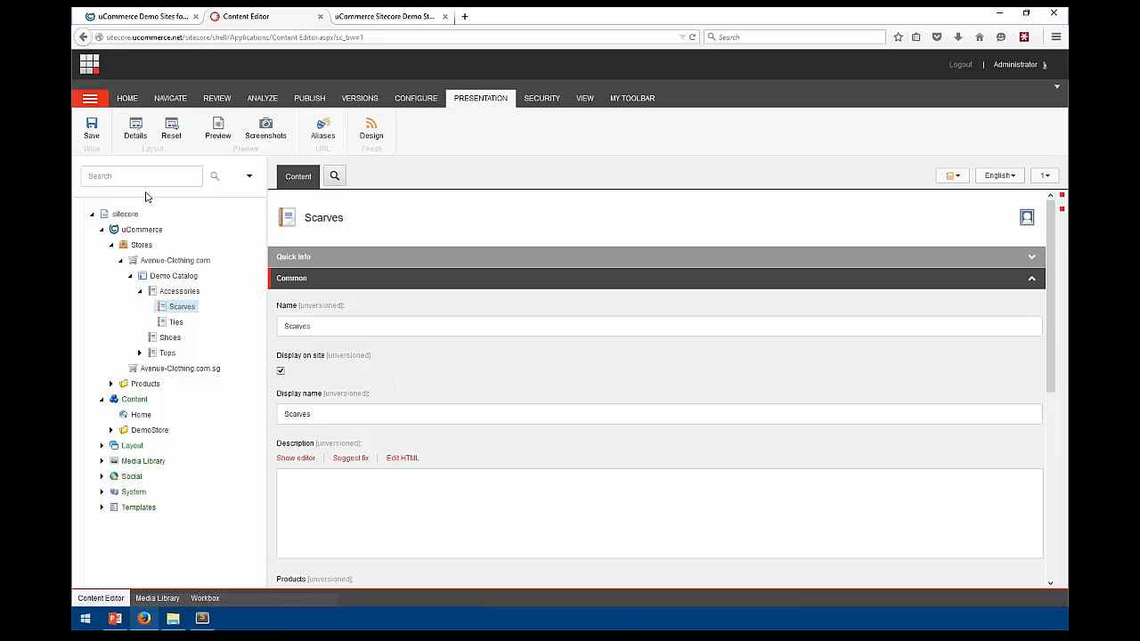
{"action": "left_click", "coordinate": [135, 127]}
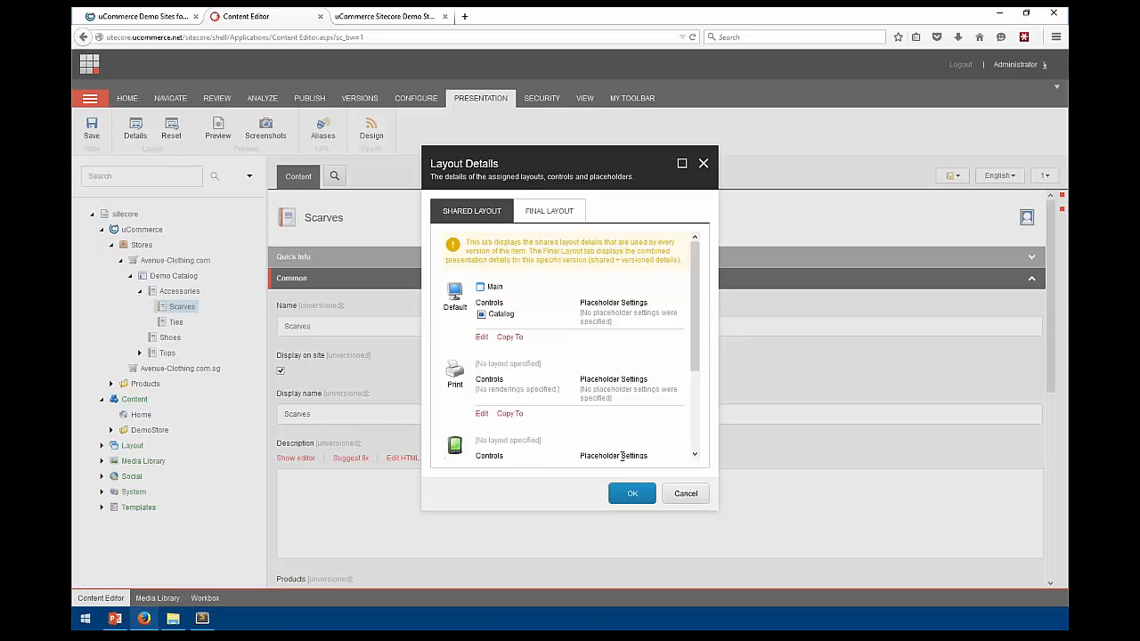
{"action": "left_click", "coordinate": [683, 495]}
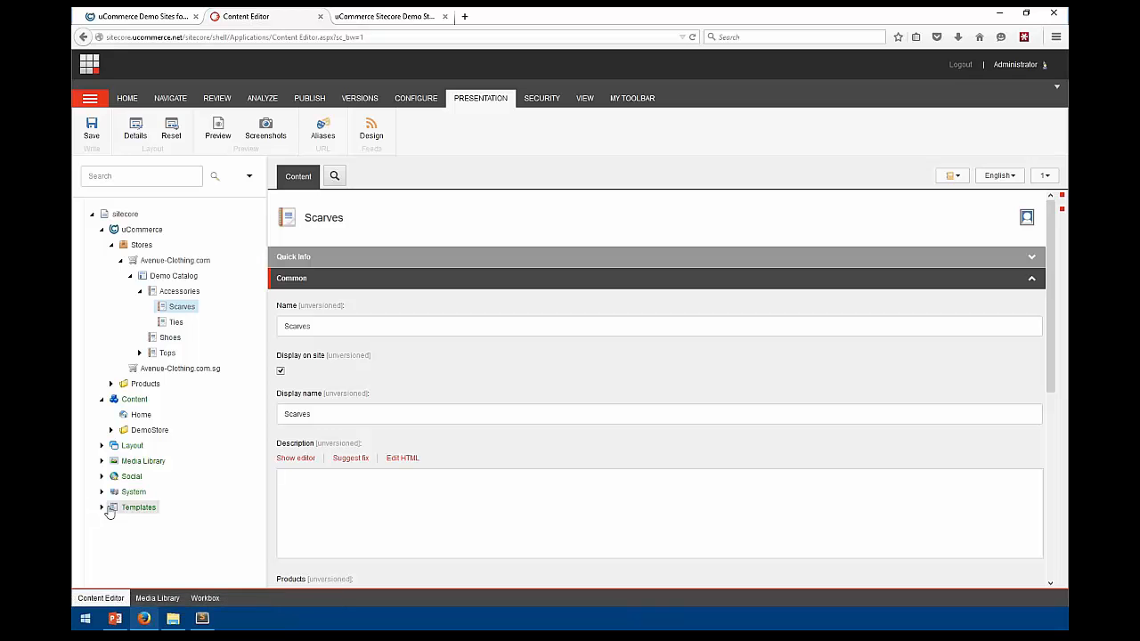
Expand Templates > User Defined > uCommerce definitions > Accessory and open its __Standard Values
{"action": "left_click", "coordinate": [102, 508]}
{"action": "scroll", "coordinate": [115, 517], "scroll_direction": "down", "scroll_amount": 1}
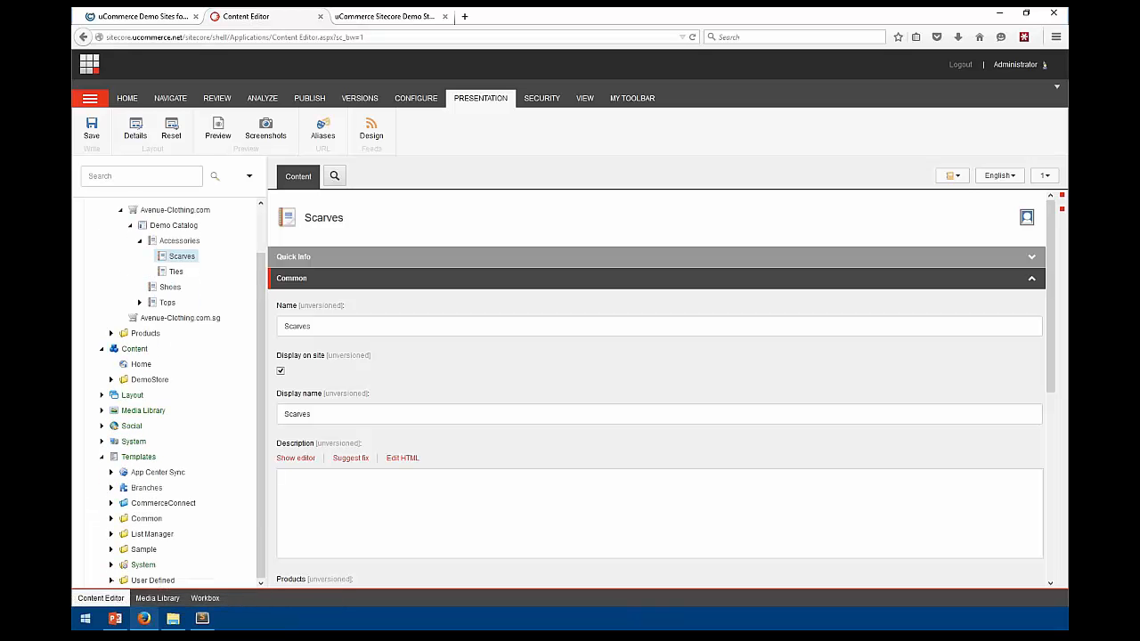
{"action": "left_click", "coordinate": [111, 578]}
{"action": "scroll", "coordinate": [132, 557], "scroll_direction": "down", "scroll_amount": 1}
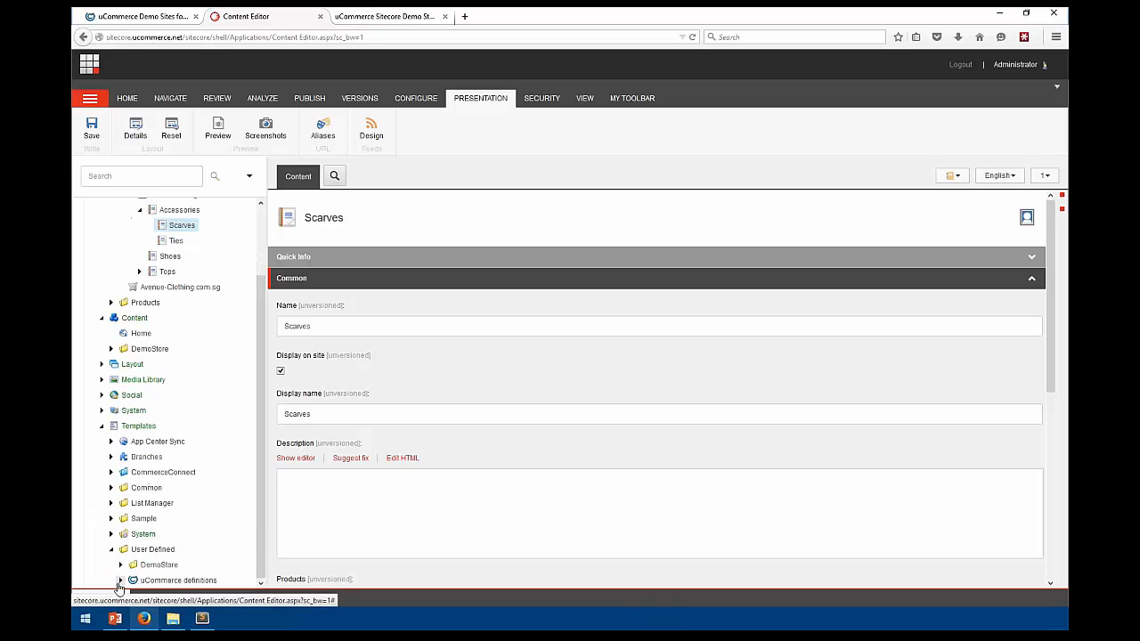
{"action": "left_click", "coordinate": [121, 580]}
{"action": "scroll", "coordinate": [187, 499], "scroll_direction": "down", "scroll_amount": 5}
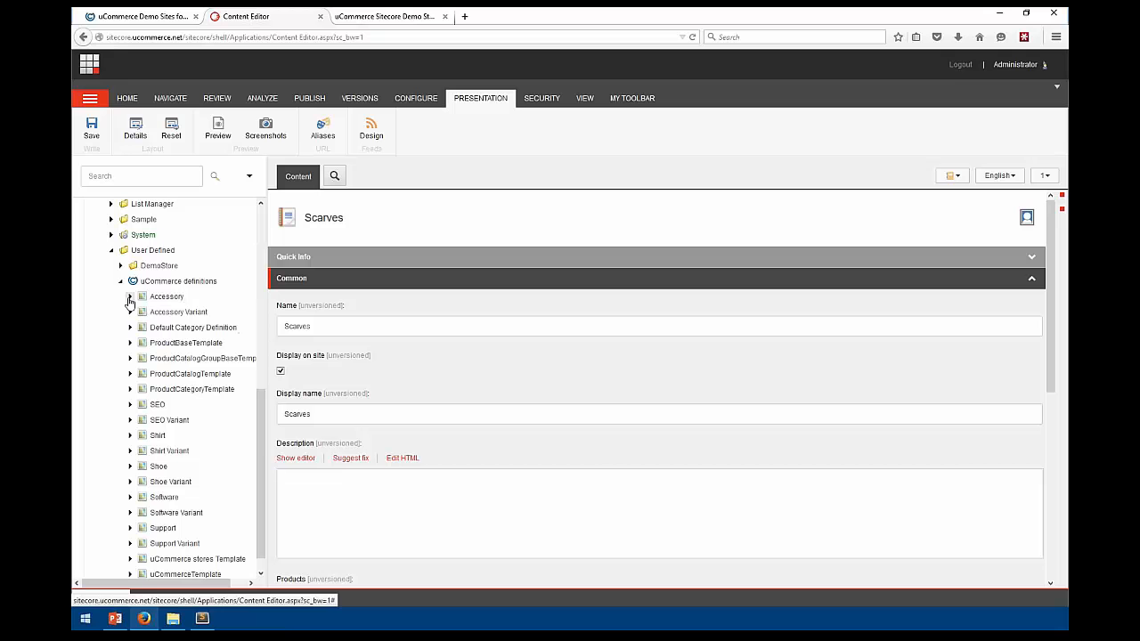
{"action": "left_click", "coordinate": [130, 297]}
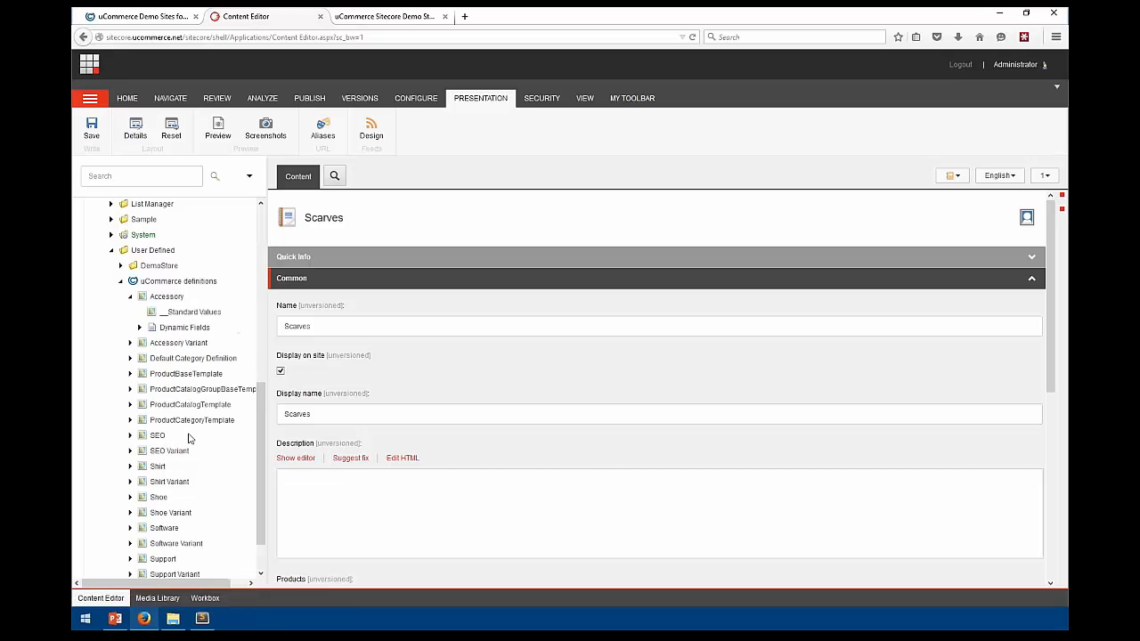
{"action": "left_click", "coordinate": [183, 314]}
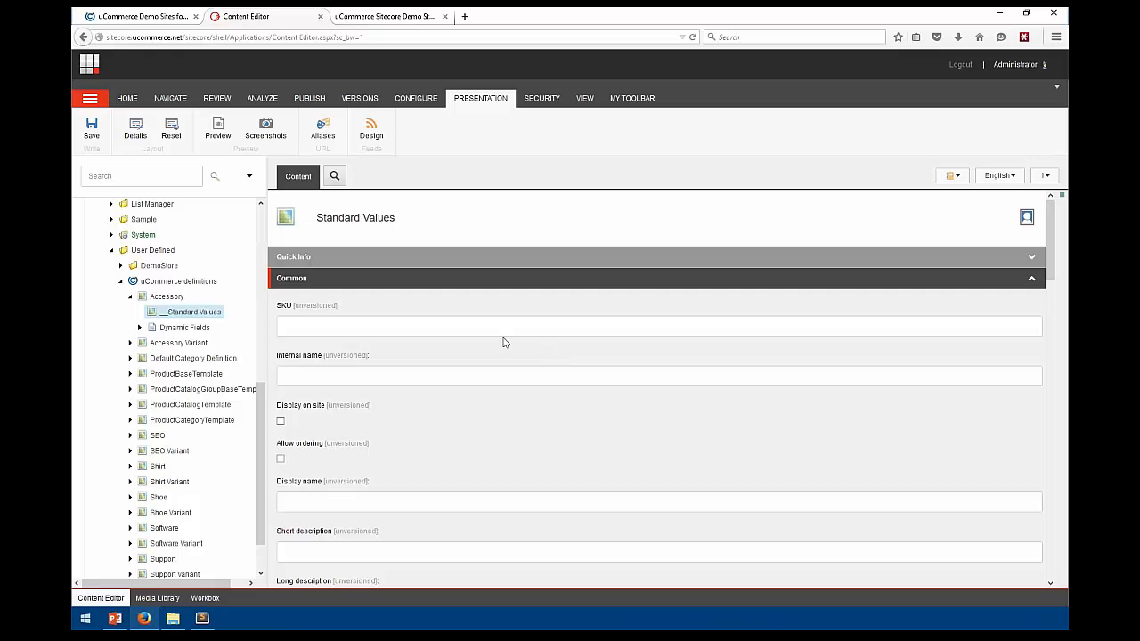
{"action": "left_click", "coordinate": [112, 250]}
Collapse the expanded content tree nodes and select the uCommerce Products folder
{"action": "scroll", "coordinate": [113, 259], "scroll_direction": "up", "scroll_amount": 1}
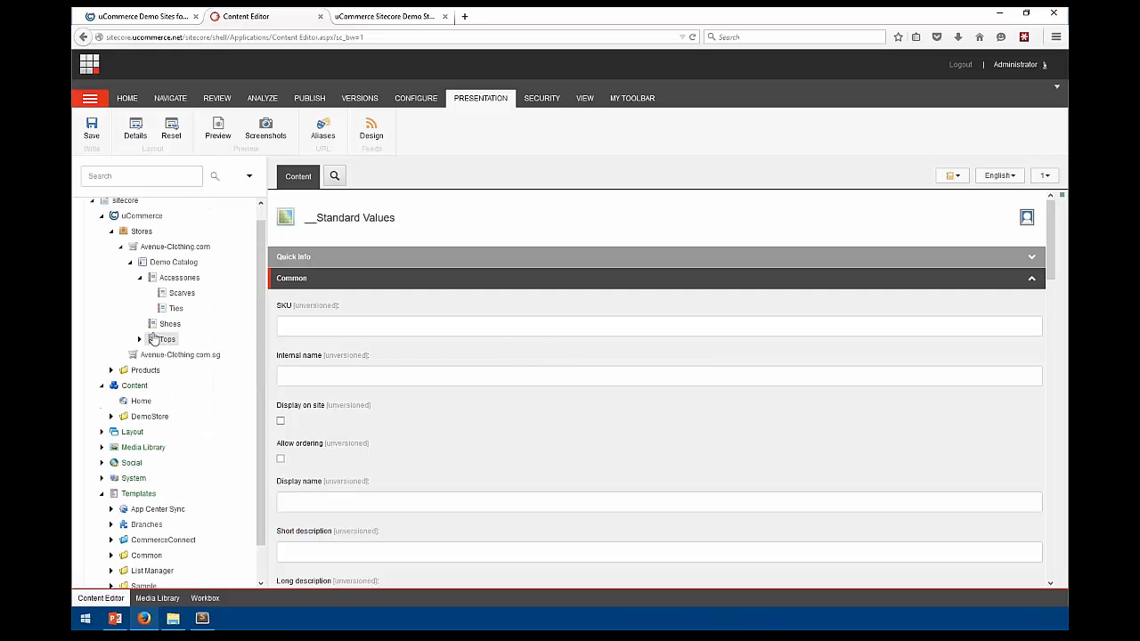
{"action": "left_click", "coordinate": [111, 246]}
{"action": "left_click", "coordinate": [101, 229]}
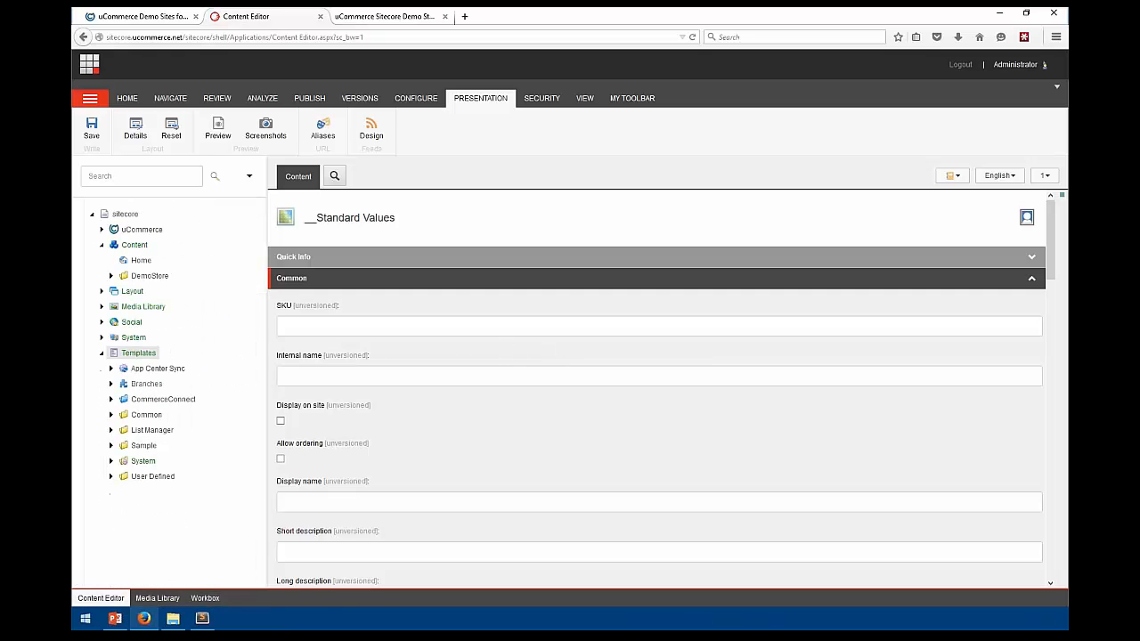
{"action": "left_click", "coordinate": [102, 244]}
{"action": "left_click", "coordinate": [101, 229]}
{"action": "left_click", "coordinate": [145, 260]}
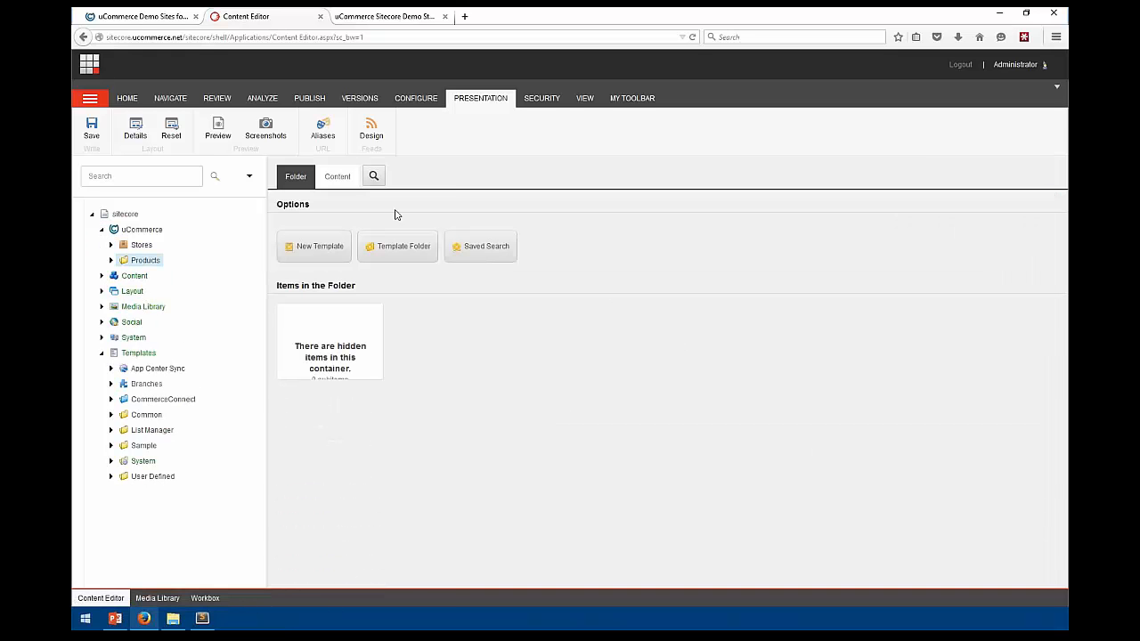
Search the Products folder to list all 94 products with template facets
{"action": "left_click", "coordinate": [374, 178]}
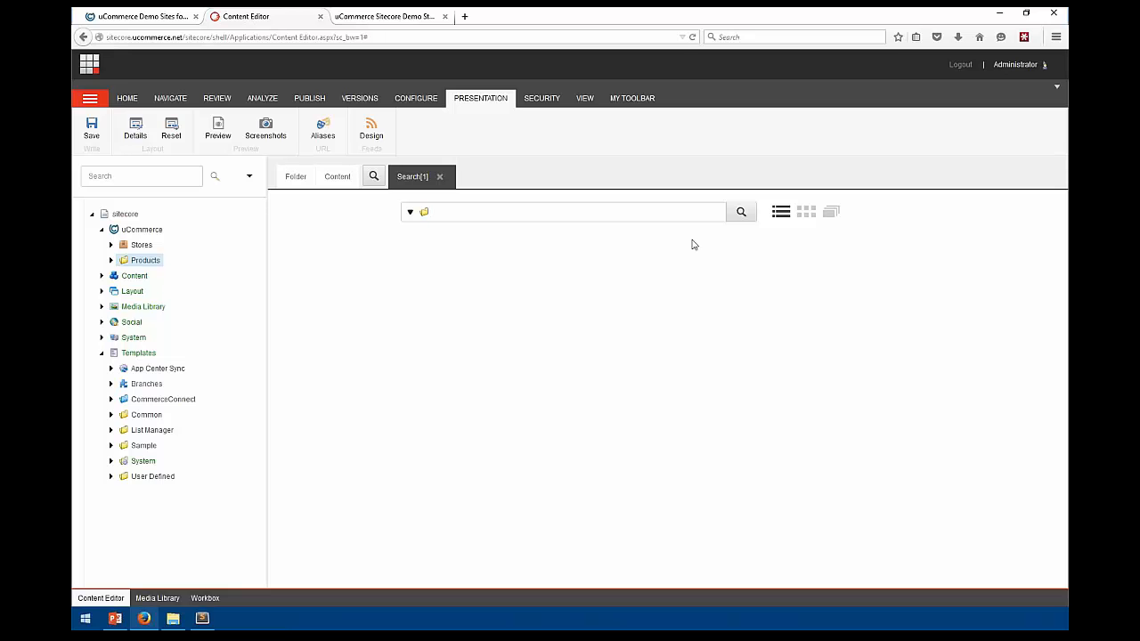
{"action": "left_click", "coordinate": [741, 211]}
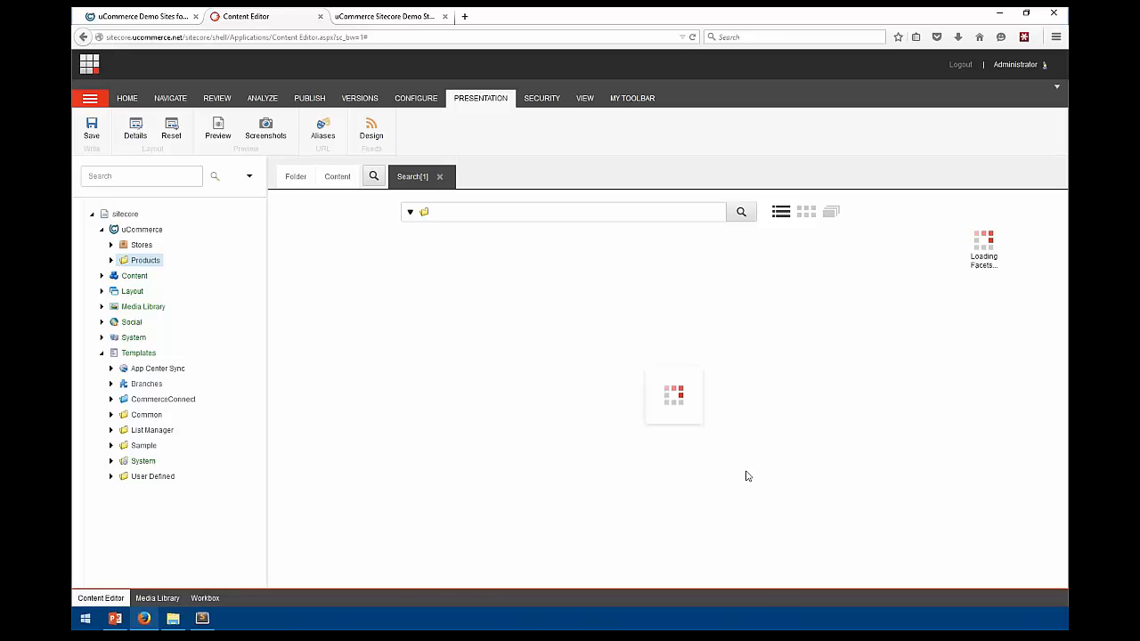
{"action": "scroll", "coordinate": [656, 448], "scroll_direction": "down", "scroll_amount": 3}
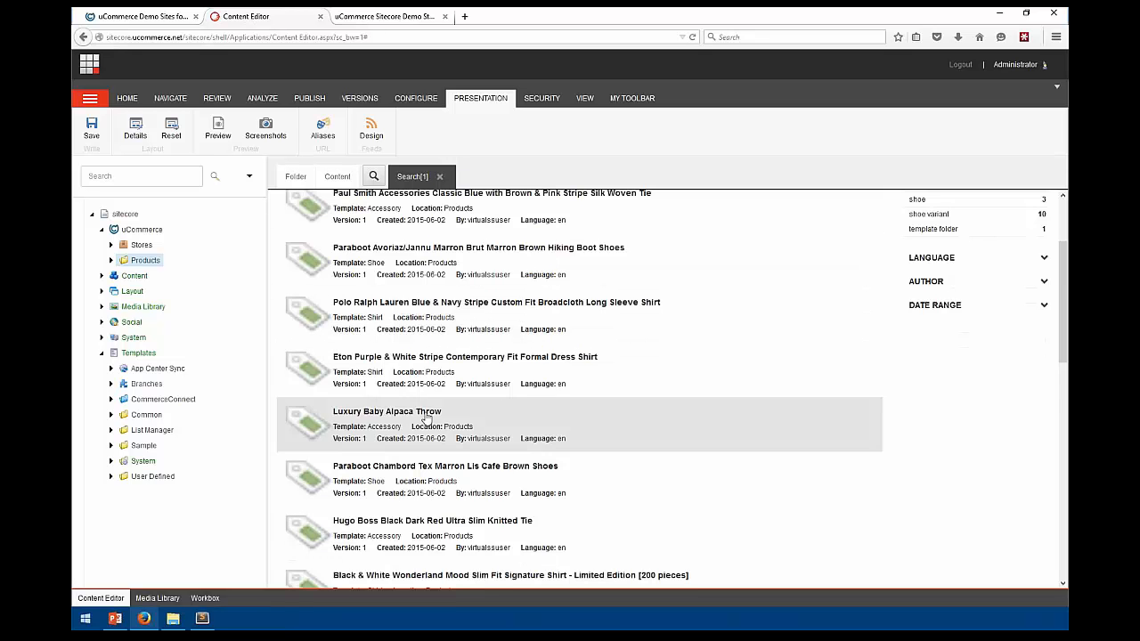
{"action": "scroll", "coordinate": [431, 419], "scroll_direction": "down", "scroll_amount": 3}
{"action": "scroll", "coordinate": [451, 388], "scroll_direction": "up", "scroll_amount": 1}
{"action": "scroll", "coordinate": [450, 388], "scroll_direction": "up", "scroll_amount": 5}
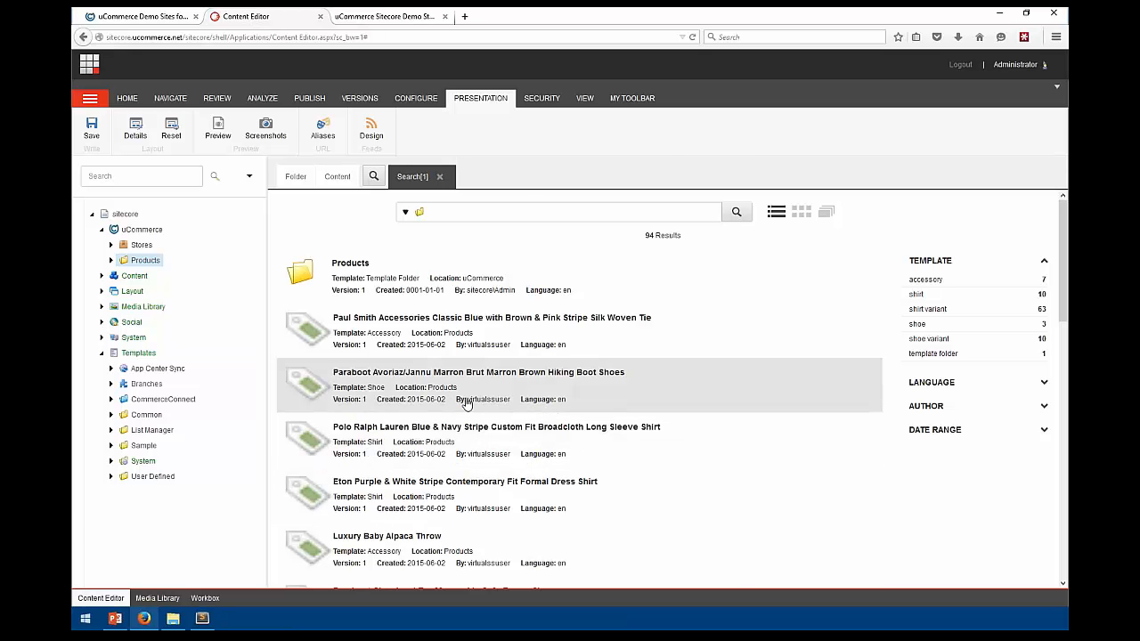
{"action": "left_click", "coordinate": [102, 229]}
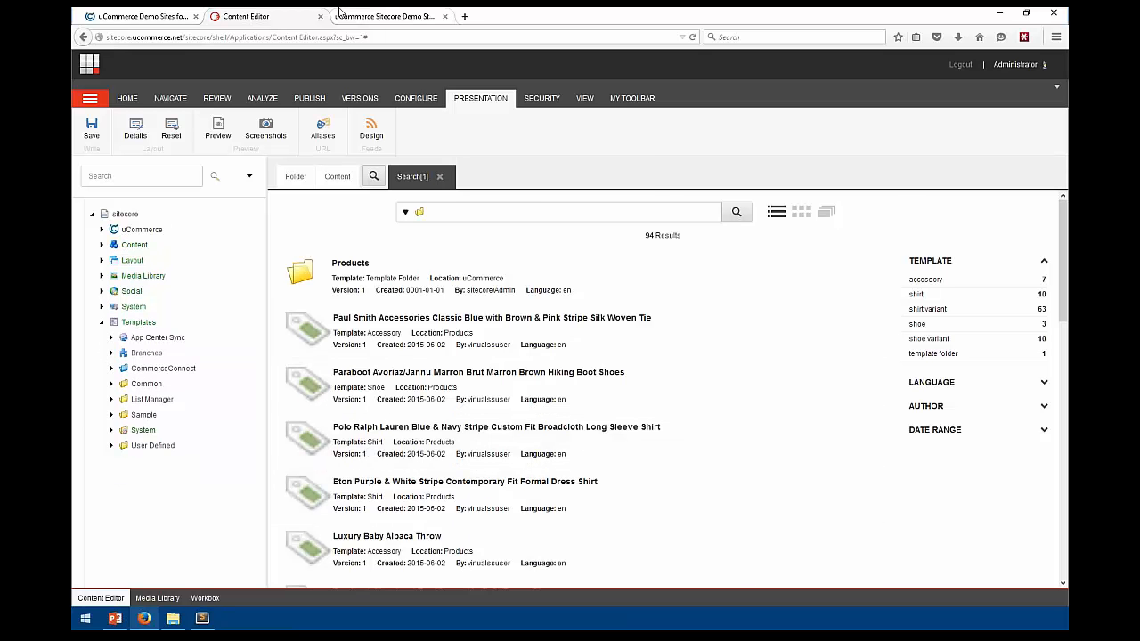
{"action": "left_click", "coordinate": [353, 14]}
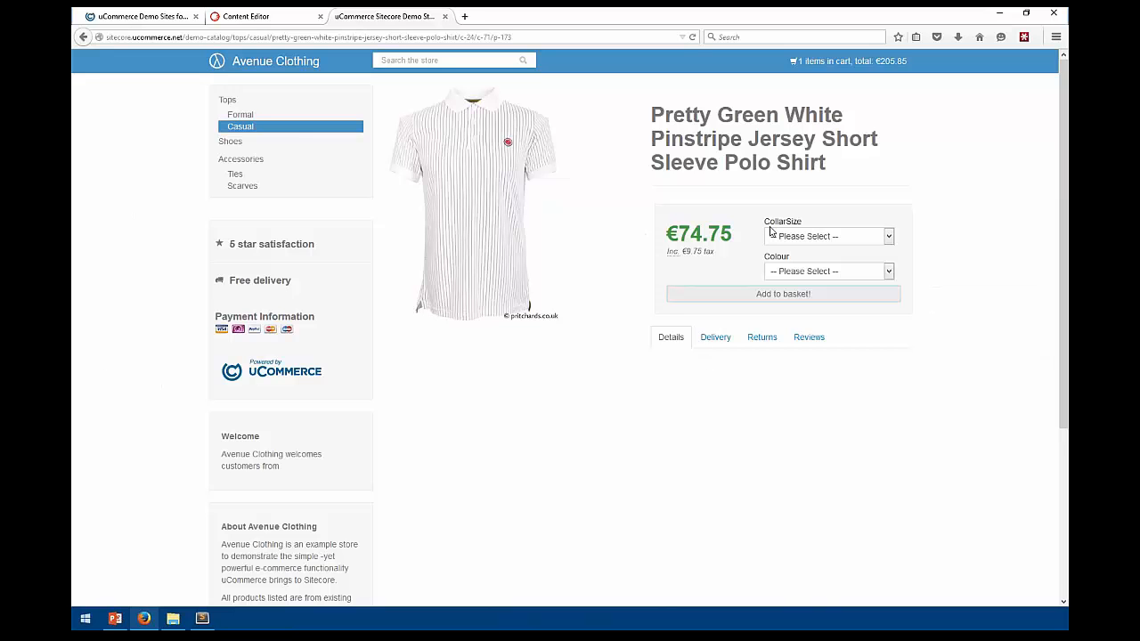
{"action": "left_click", "coordinate": [886, 60]}
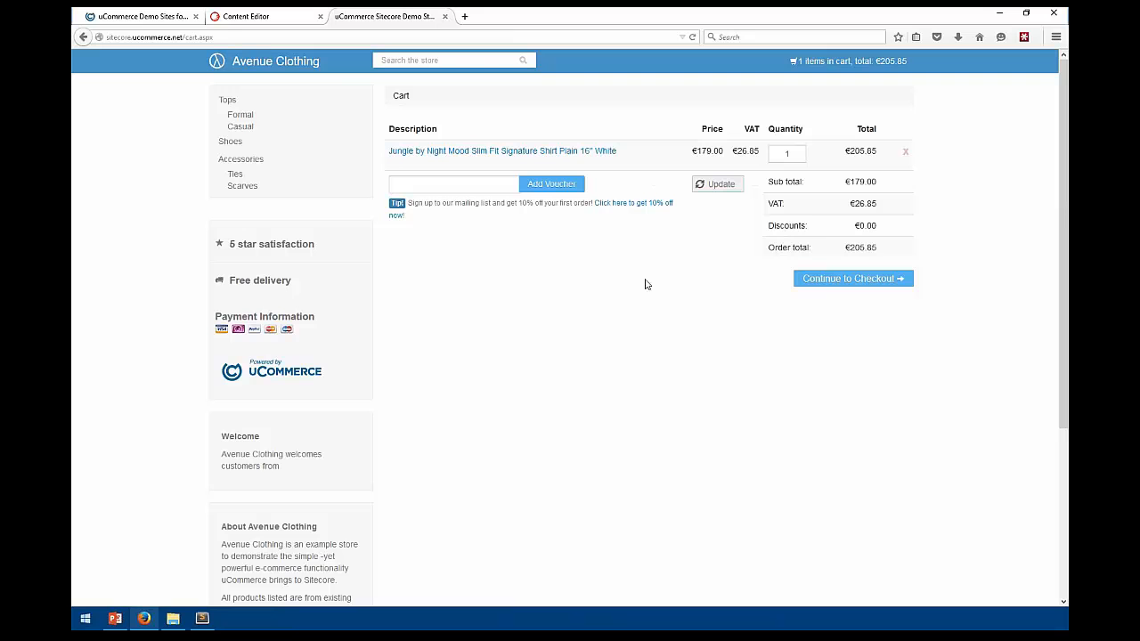
{"action": "left_click", "coordinate": [826, 279]}
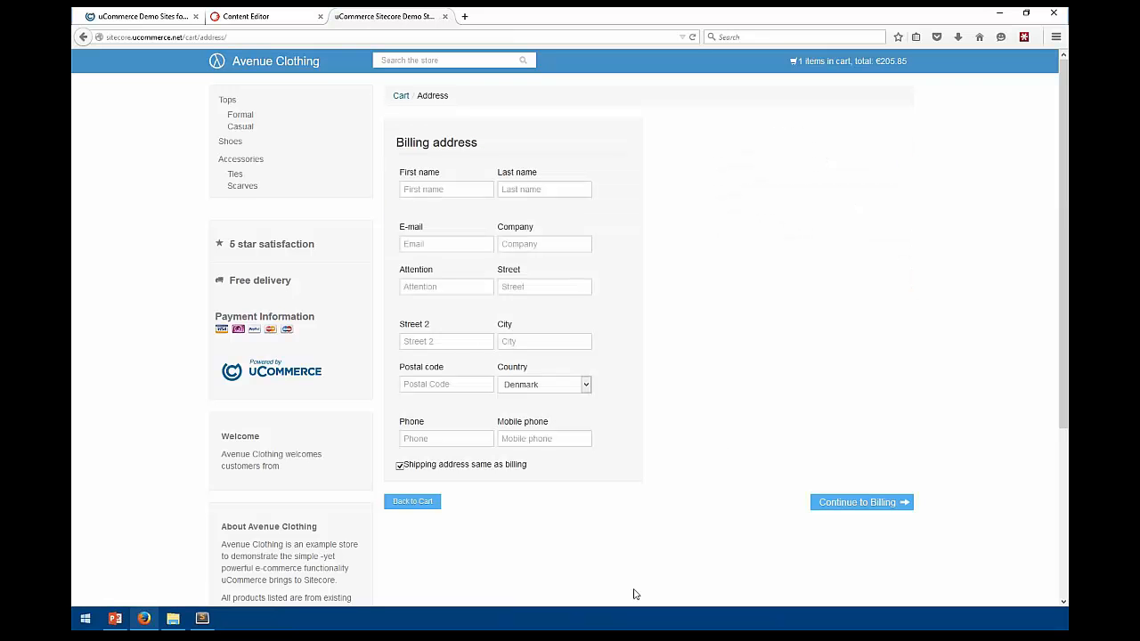
{"action": "left_click", "coordinate": [241, 127]}
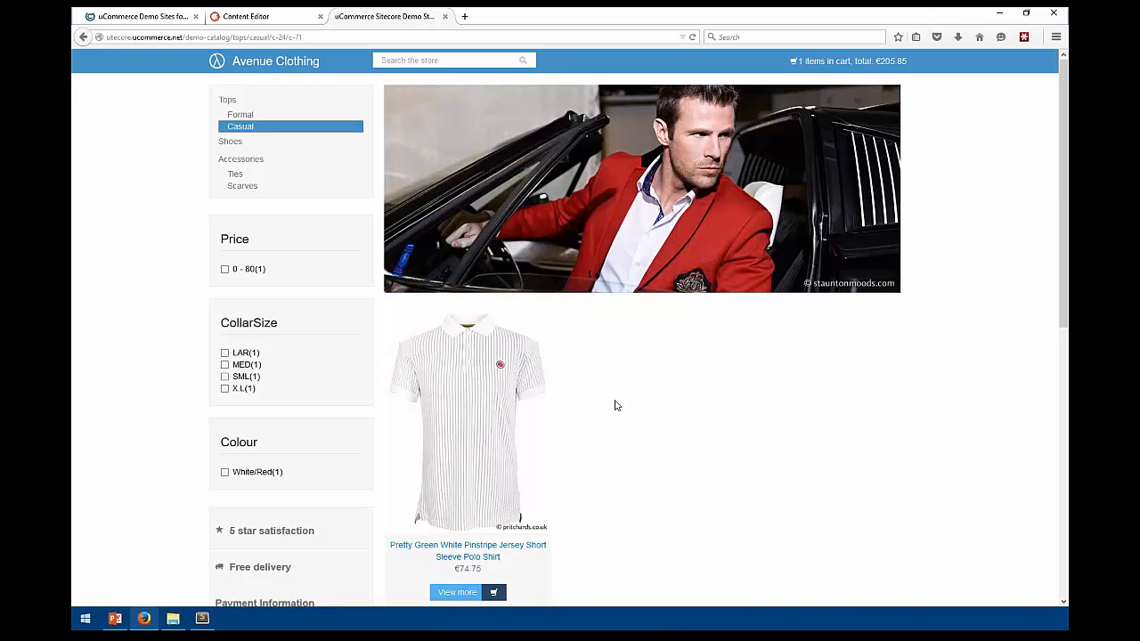
{"action": "left_click", "coordinate": [254, 17]}
{"action": "left_click", "coordinate": [850, 60]}
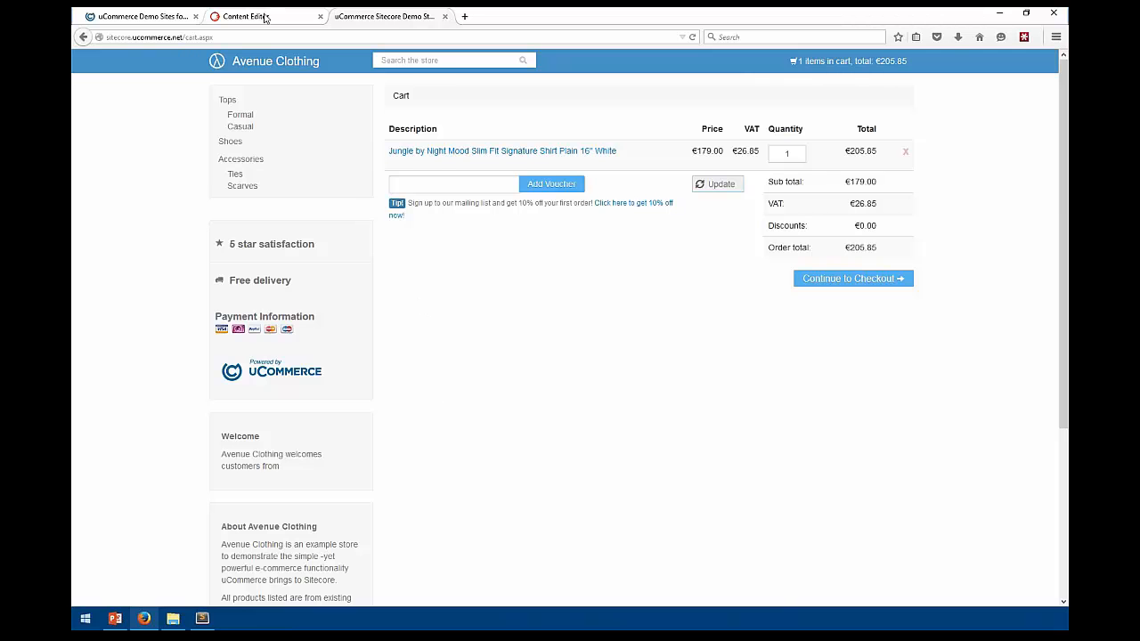
{"action": "left_click", "coordinate": [265, 18]}
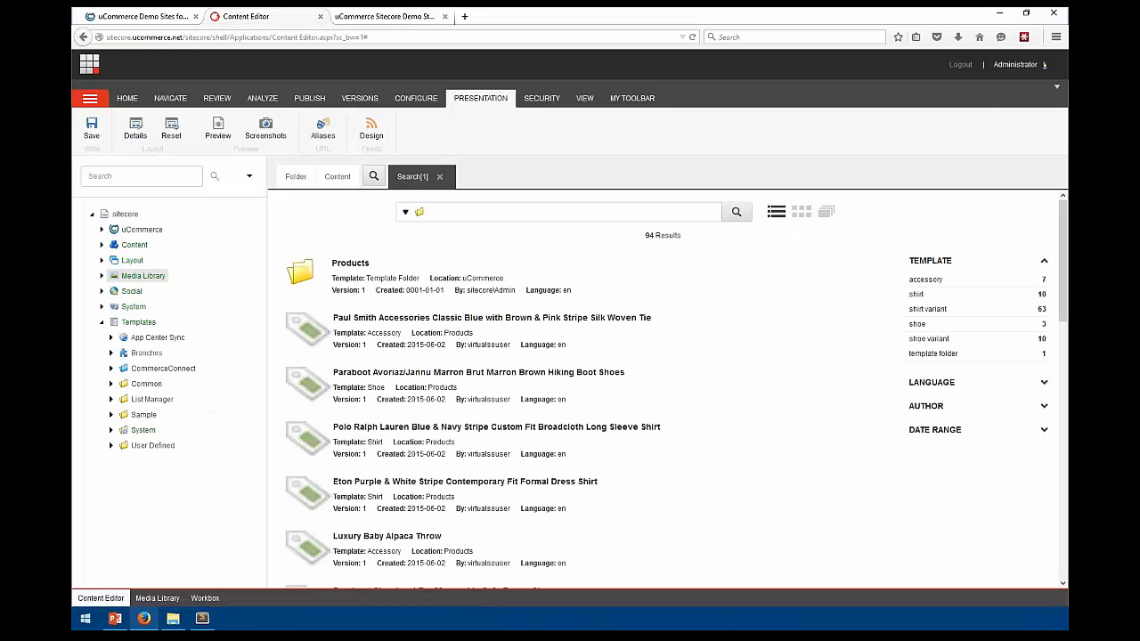
From the Launchpad, open the Marketing Control Panel and expand Engagement Plans > CommerceConnect
{"action": "left_click", "coordinate": [89, 63]}
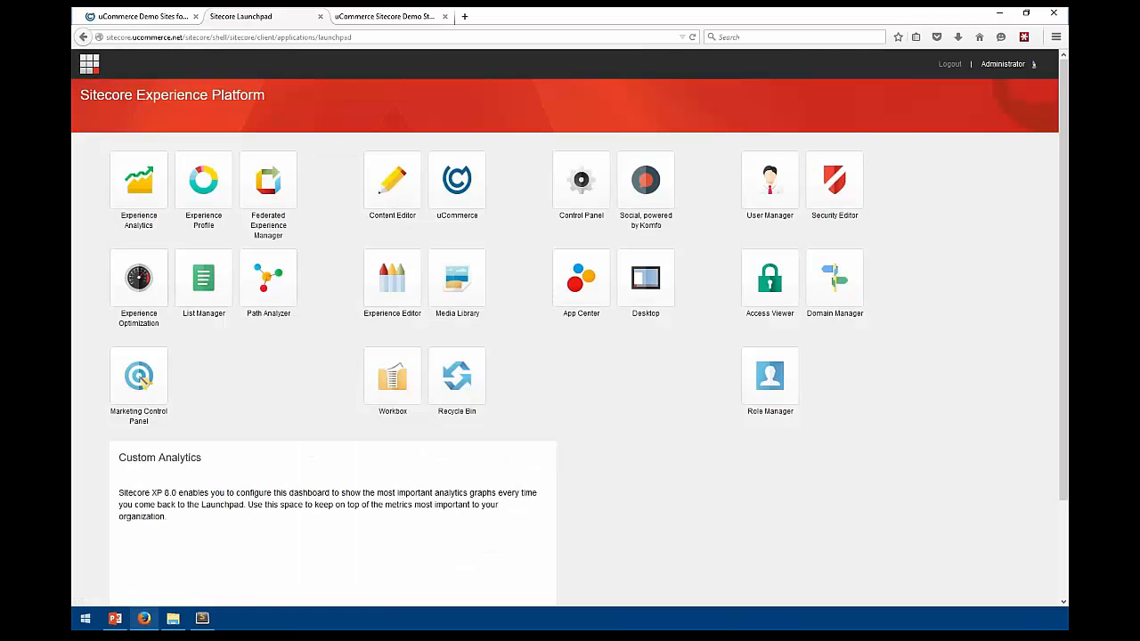
{"action": "left_click", "coordinate": [148, 381]}
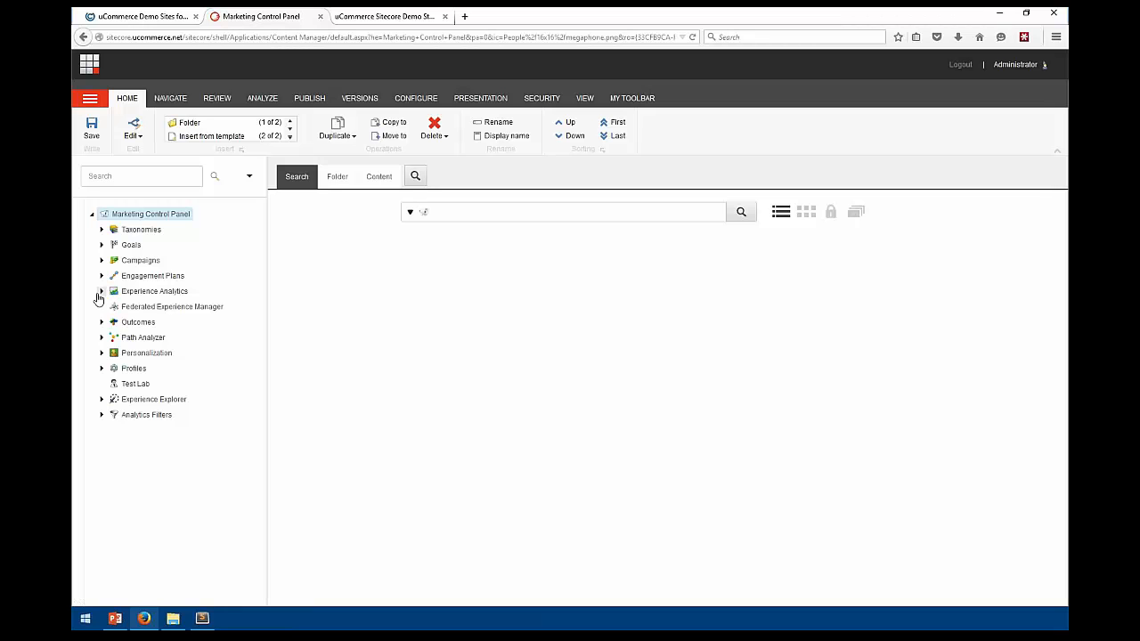
{"action": "left_click", "coordinate": [102, 276]}
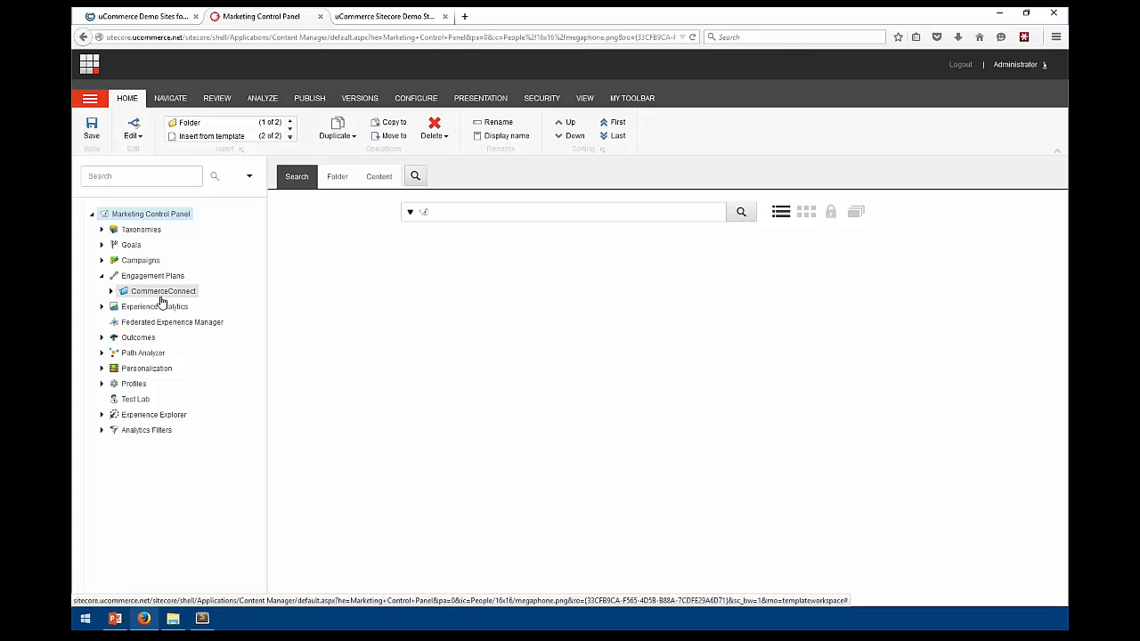
{"action": "left_click", "coordinate": [111, 292]}
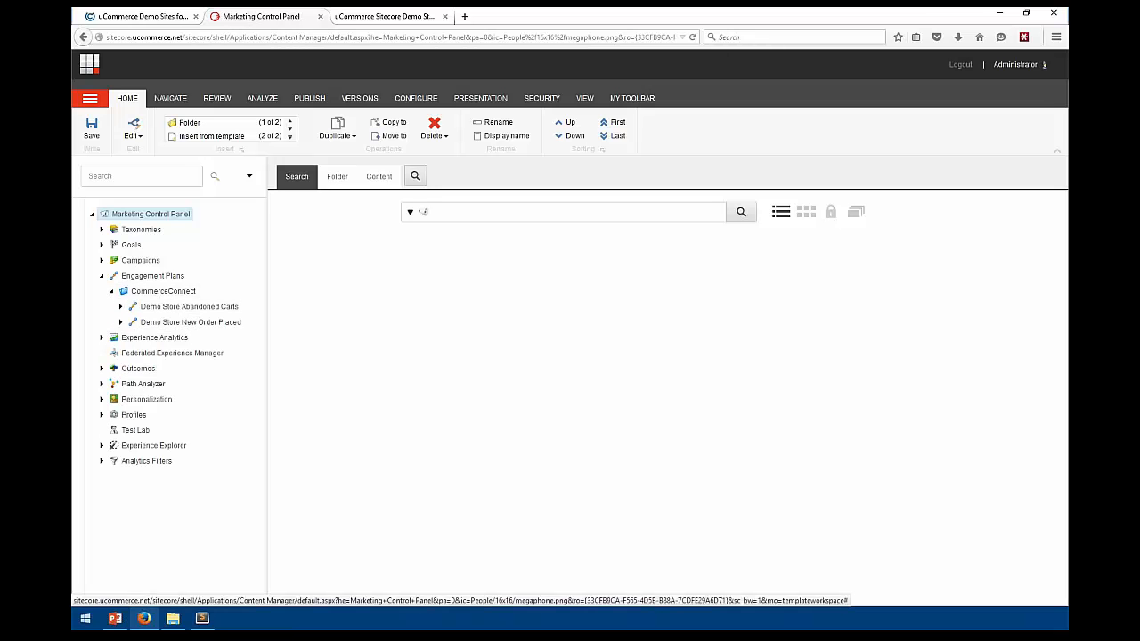
Open the Demo Store Abandoned Carts plan under CommerceConnect to view its flow diagram
{"action": "left_click", "coordinate": [207, 312]}
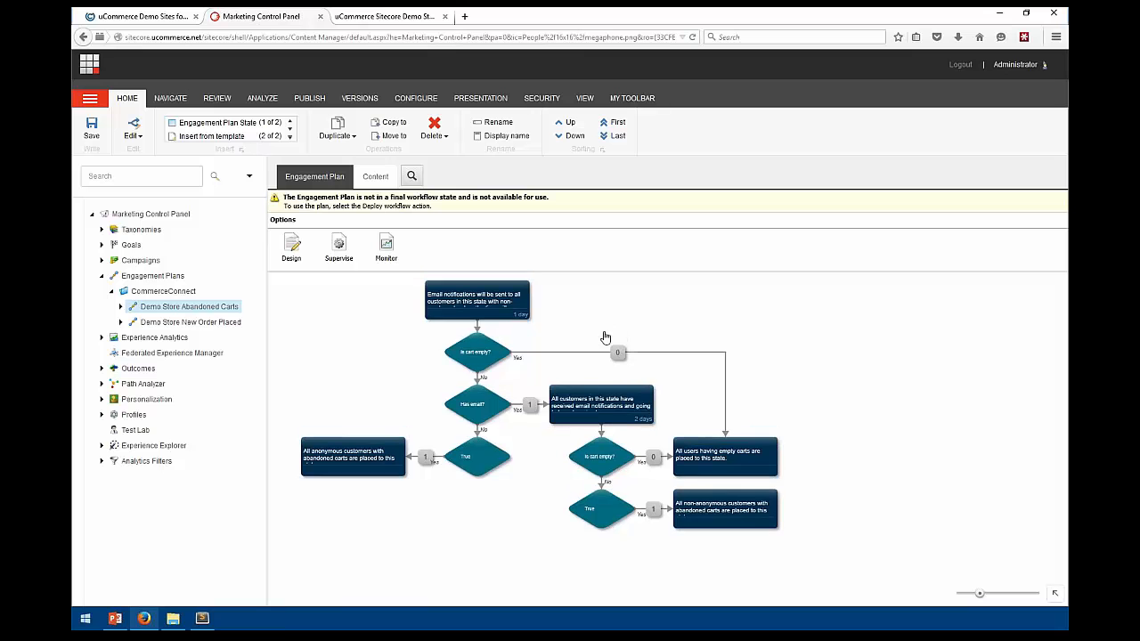
Leave the Demo Store Abandoned Carts engagement plan diagram and return to the Sitecore Launchpad
{"action": "scroll", "coordinate": [604, 337], "scroll_direction": "up", "scroll_amount": 1}
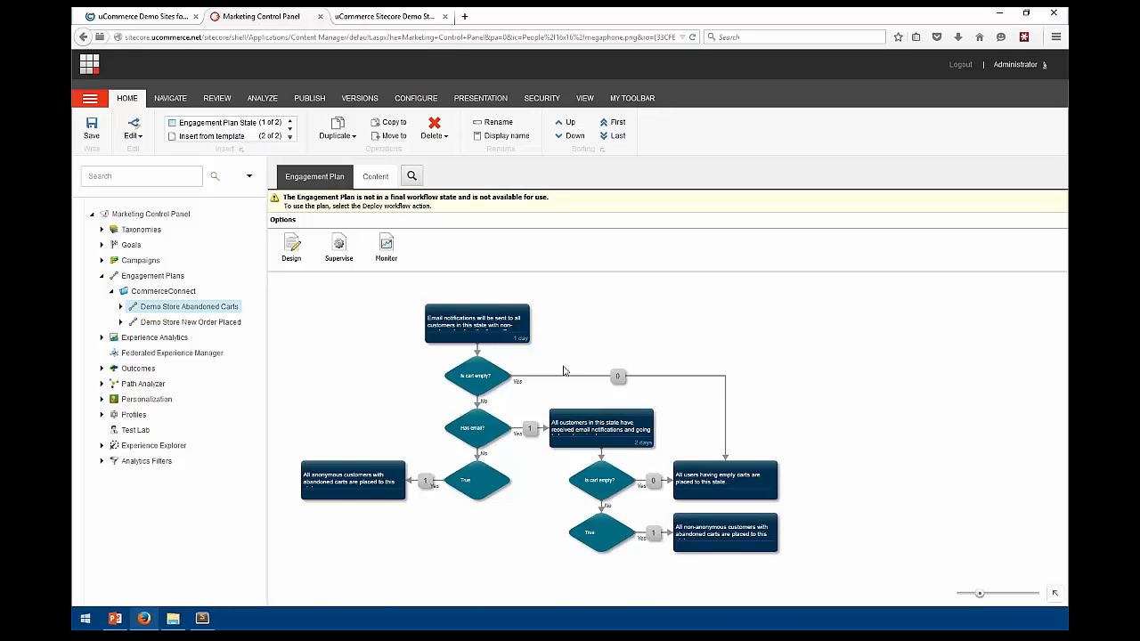
{"action": "left_click_drag", "start_coordinate": [629, 340], "coordinate": [628, 334]}
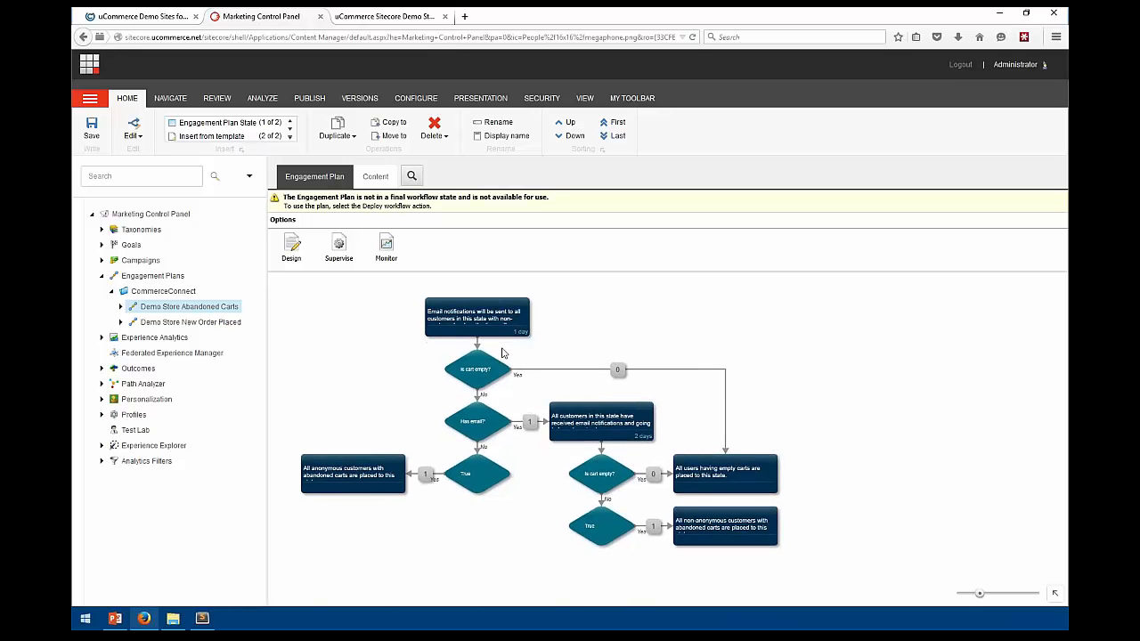
{"action": "left_click", "coordinate": [89, 63]}
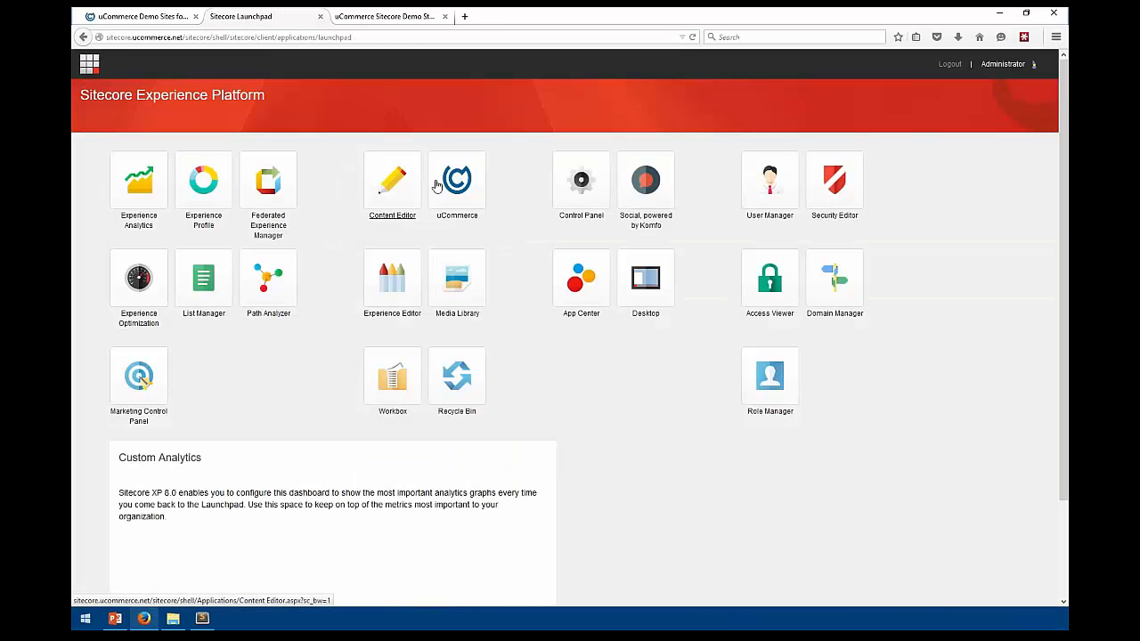
Open uCommerce, expand the Avenue-Clothing.com and .com.sg campaigns, and view Avenue-Clothing.com's Default Campaign
{"action": "left_click", "coordinate": [450, 207]}
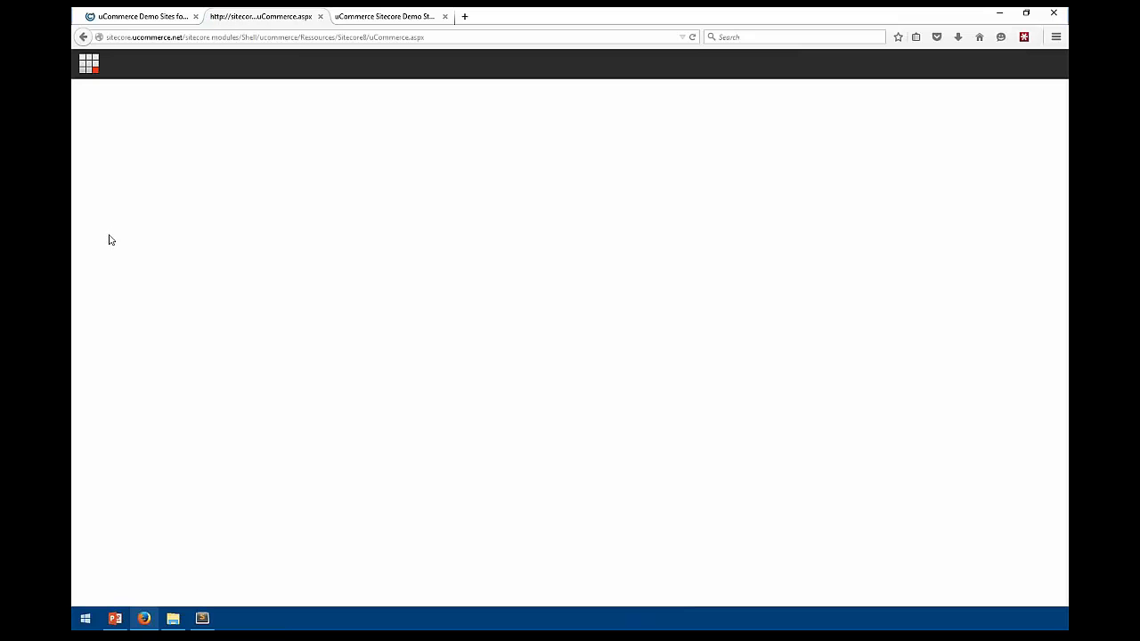
{"action": "left_click", "coordinate": [85, 131]}
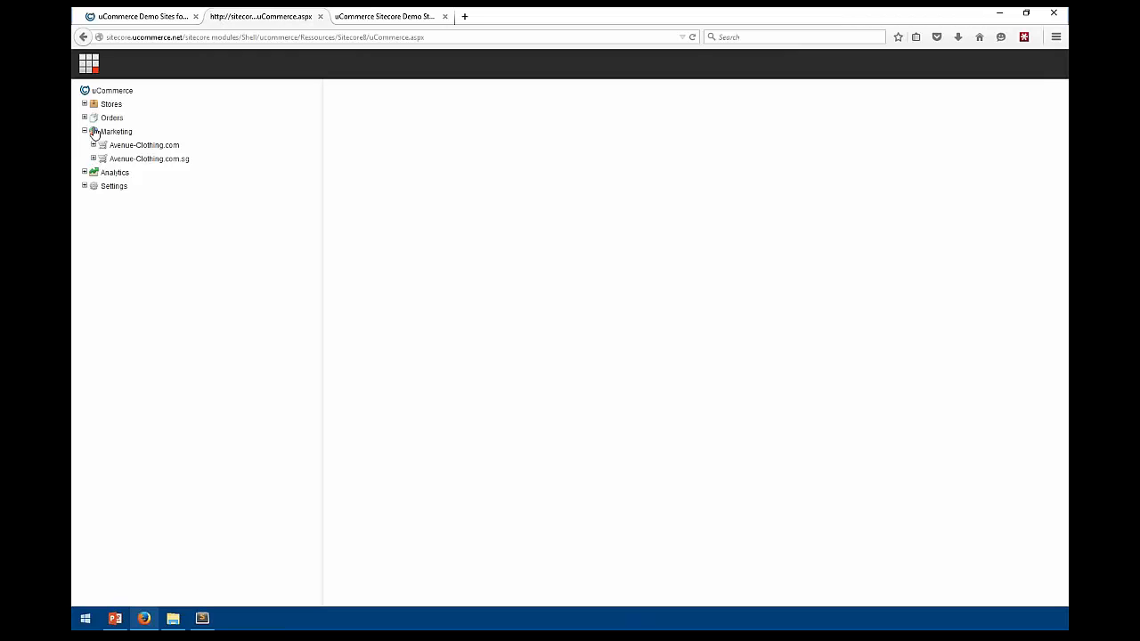
{"action": "left_click", "coordinate": [93, 144]}
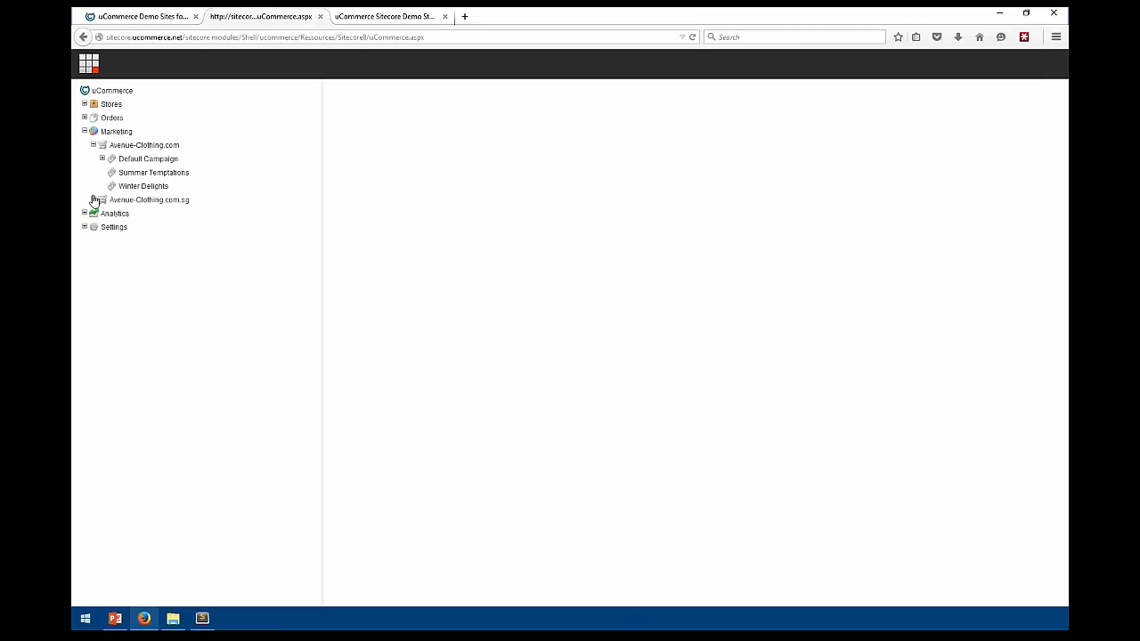
{"action": "left_click", "coordinate": [92, 200]}
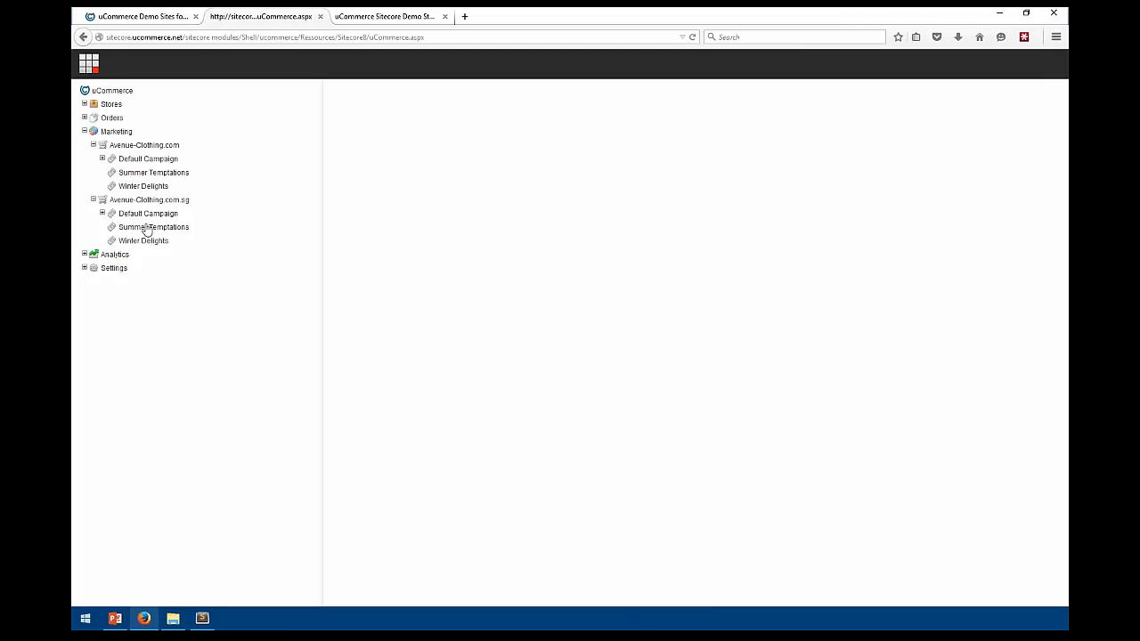
{"action": "left_click", "coordinate": [134, 158]}
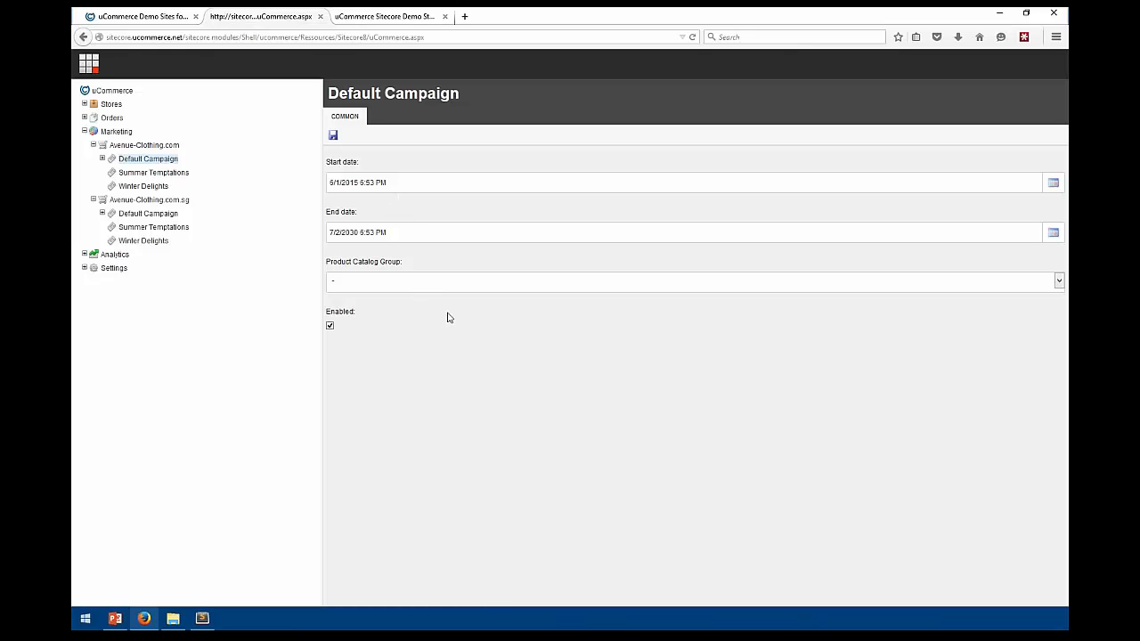
Check the catalog group options, then open Default Campaign's Discounted unit price discount (100.00 off)
{"action": "left_click", "coordinate": [370, 288]}
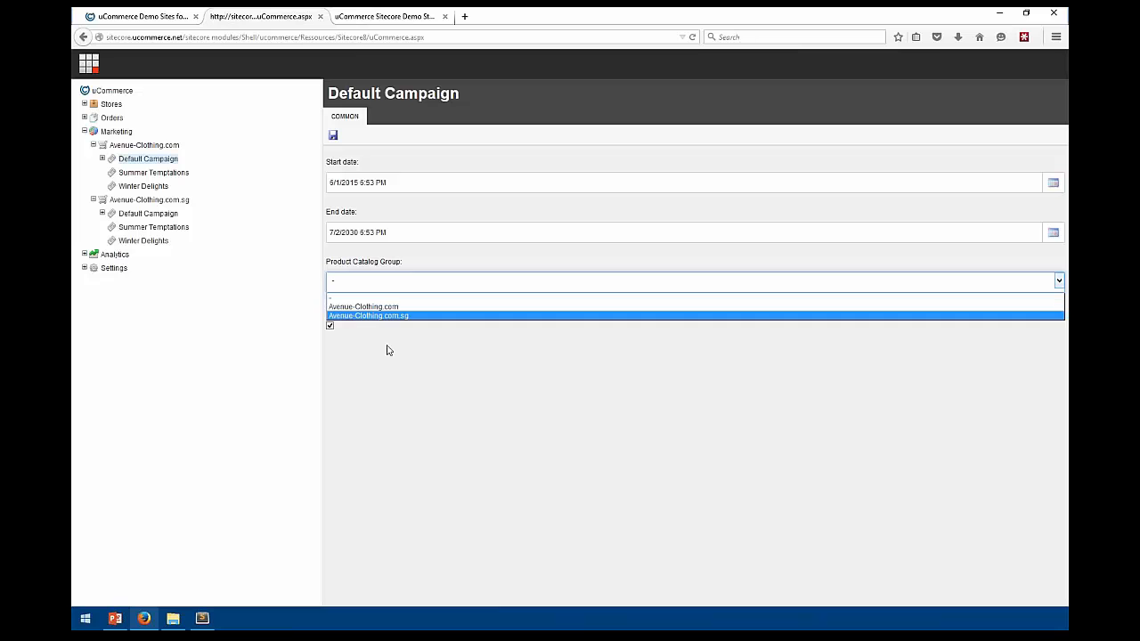
{"action": "left_click", "coordinate": [430, 373]}
{"action": "left_click", "coordinate": [103, 159]}
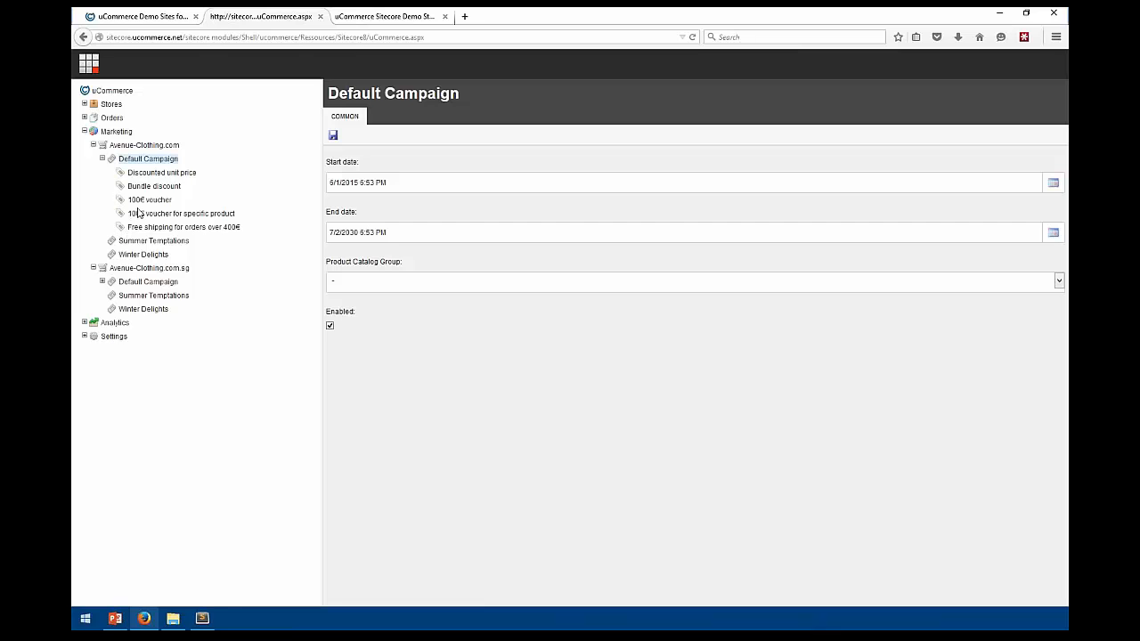
{"action": "left_click", "coordinate": [161, 174]}
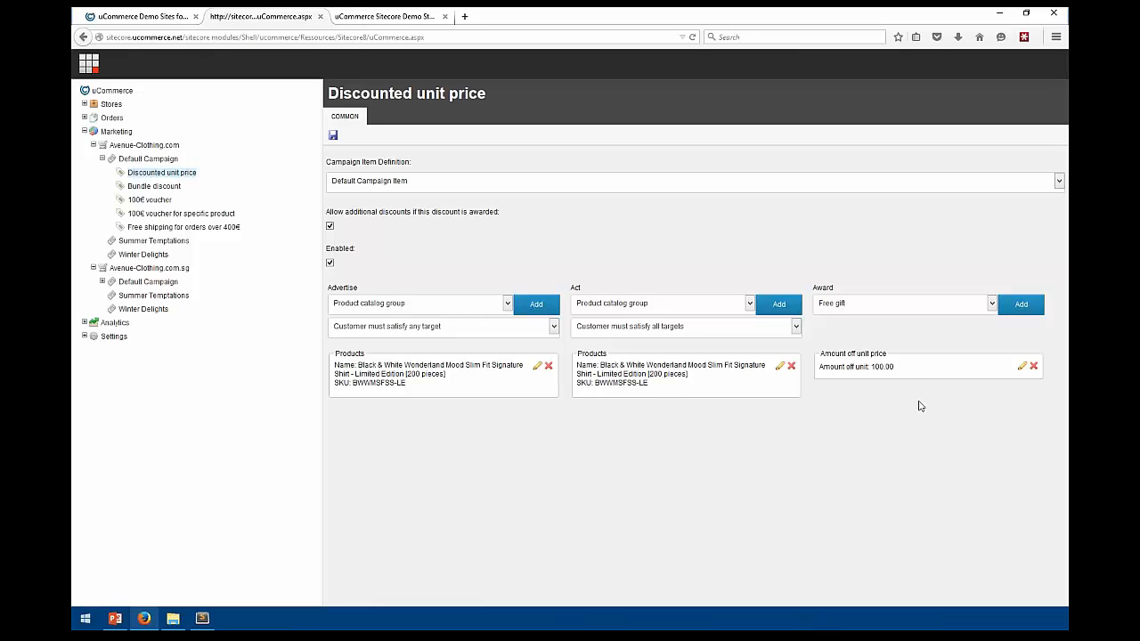
Review the Bundle discount, then open the 100€ voucher awarding 100.00 off order total
{"action": "left_click_drag", "start_coordinate": [894, 367], "coordinate": [855, 367]}
{"action": "left_click", "coordinate": [861, 372]}
{"action": "left_click", "coordinate": [155, 188]}
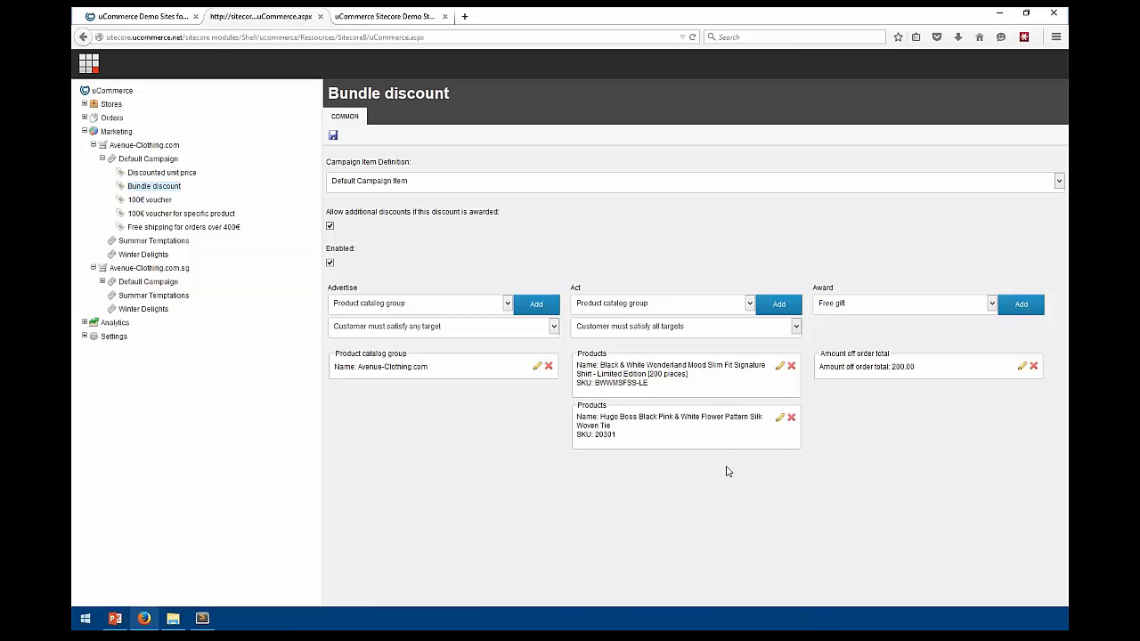
{"action": "left_click", "coordinate": [143, 200]}
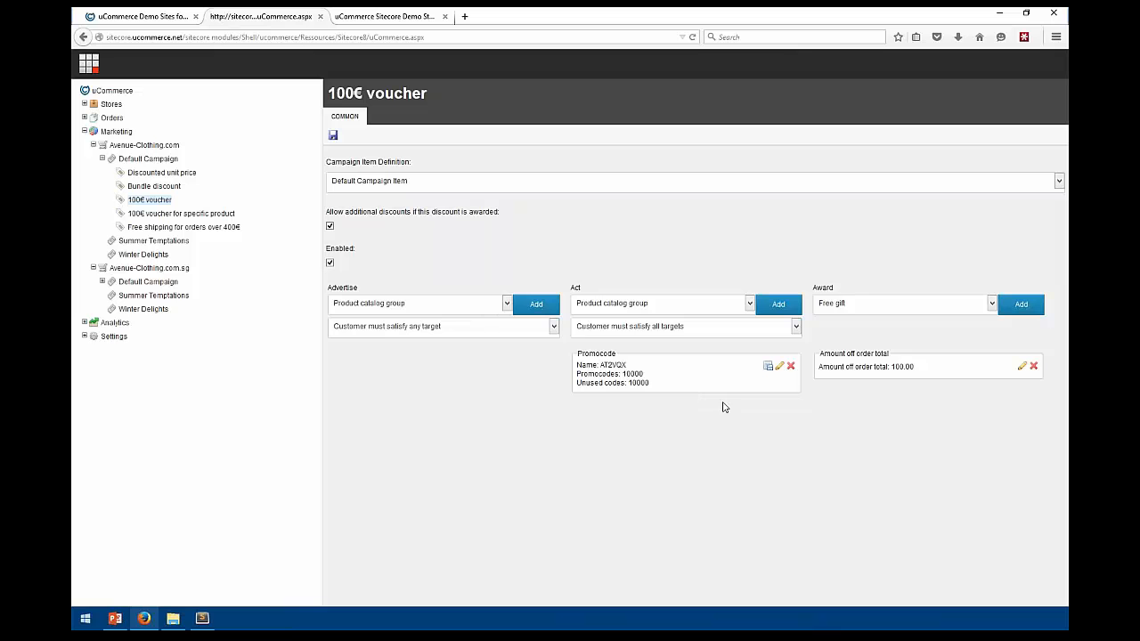
Generate 100000 more promo codes for the 100€ voucher and save the promocode settings
{"action": "left_click", "coordinate": [780, 368]}
{"action": "left_click", "coordinate": [655, 260]}
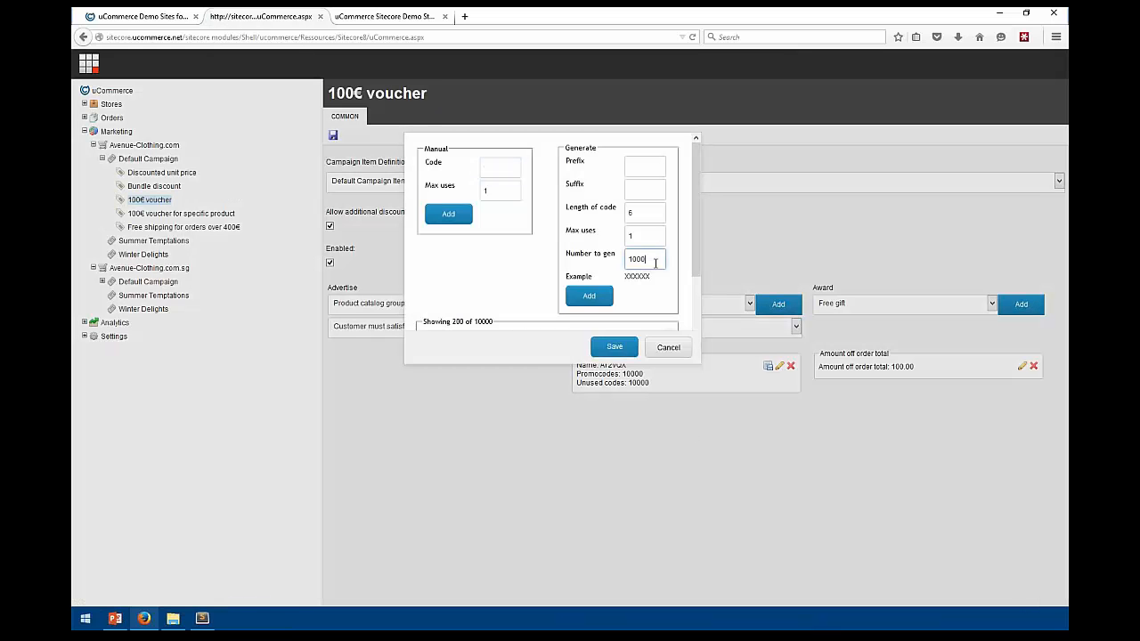
{"action": "type", "text": "00"}
{"action": "left_click", "coordinate": [595, 299]}
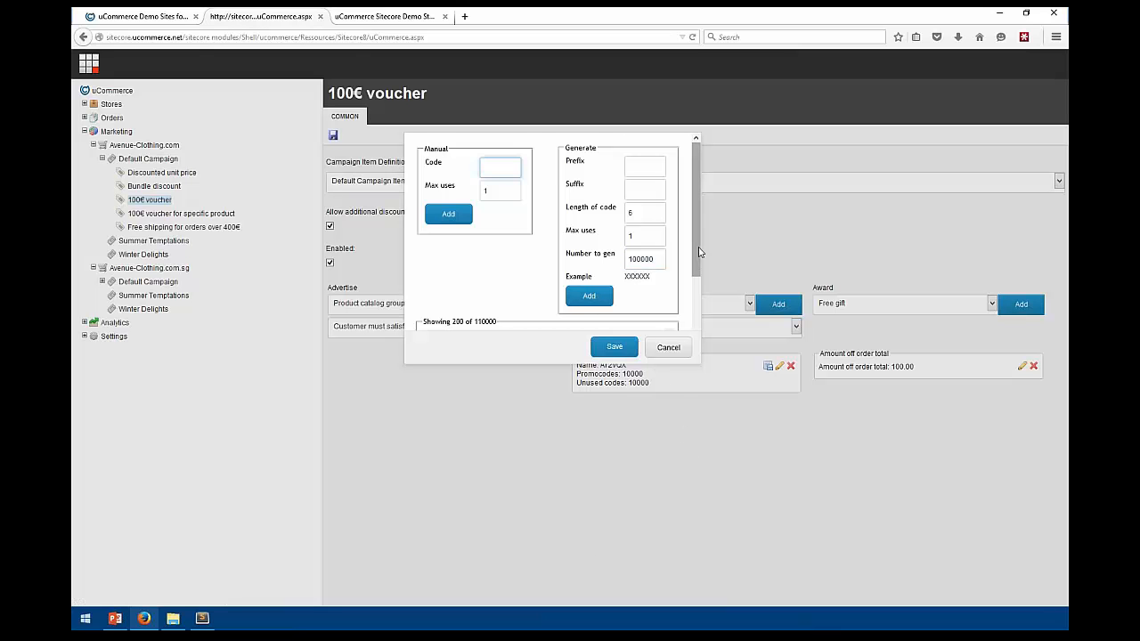
{"action": "scroll", "coordinate": [699, 252], "scroll_direction": "down", "scroll_amount": 3}
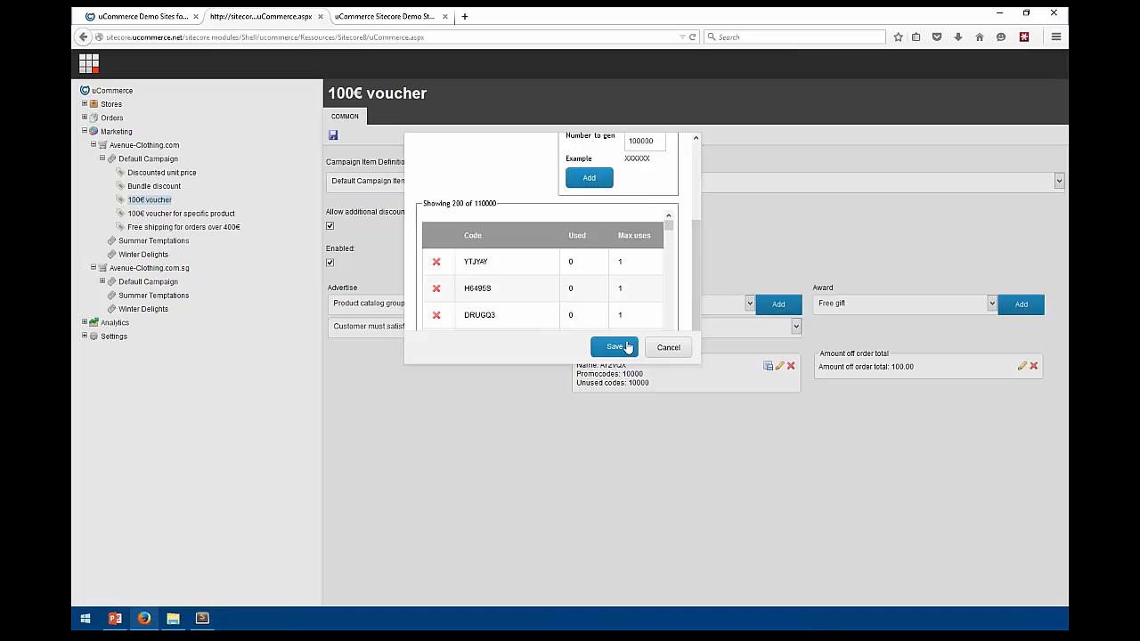
{"action": "left_click", "coordinate": [627, 346]}
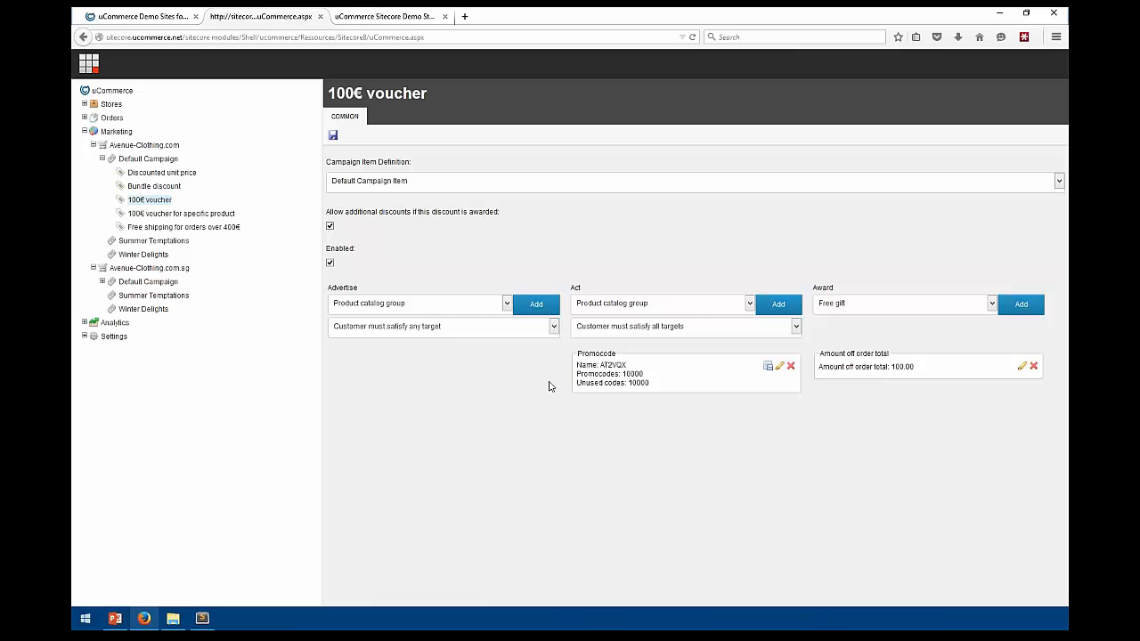
Open the 100€ voucher for specific product and browse its Act and Award type lists
{"action": "left_click", "coordinate": [134, 216]}
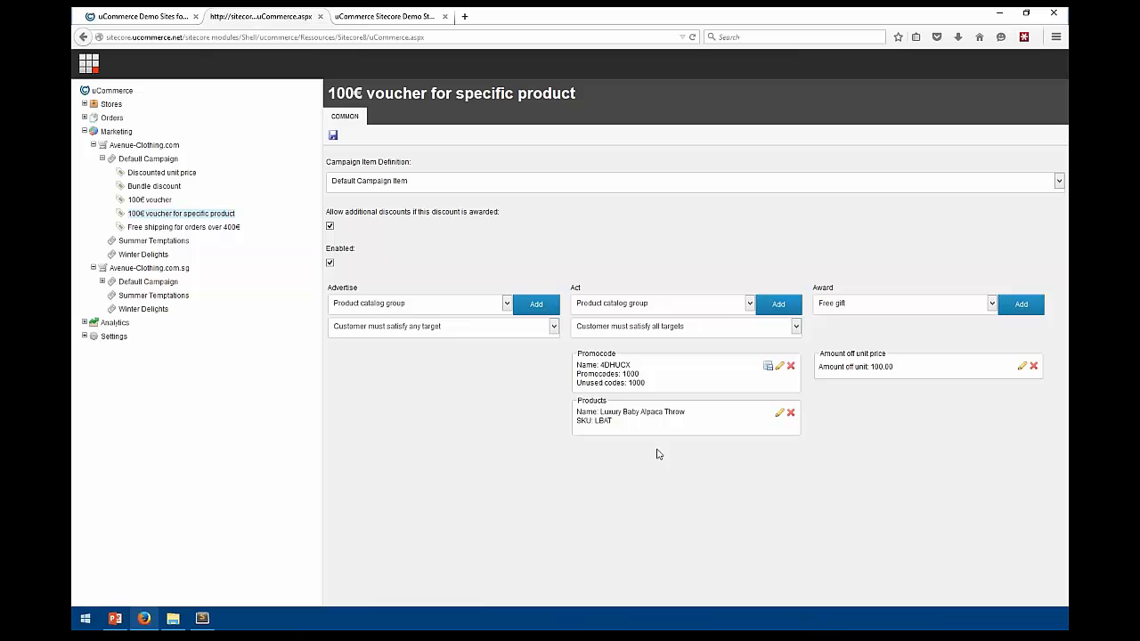
{"action": "left_click", "coordinate": [659, 305]}
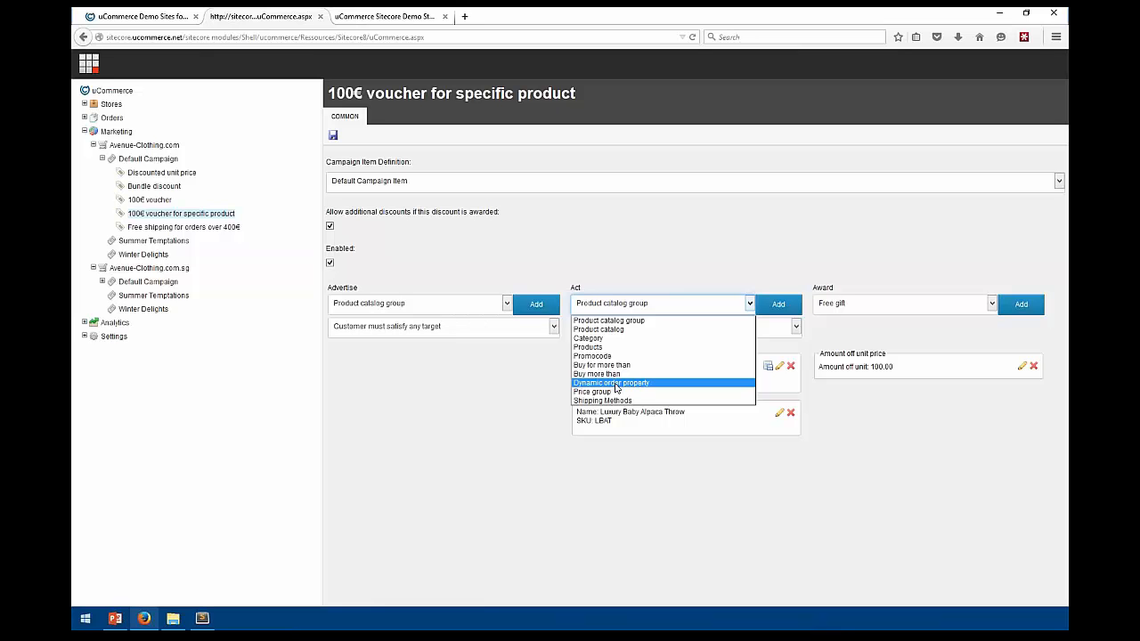
{"action": "left_click", "coordinate": [509, 465]}
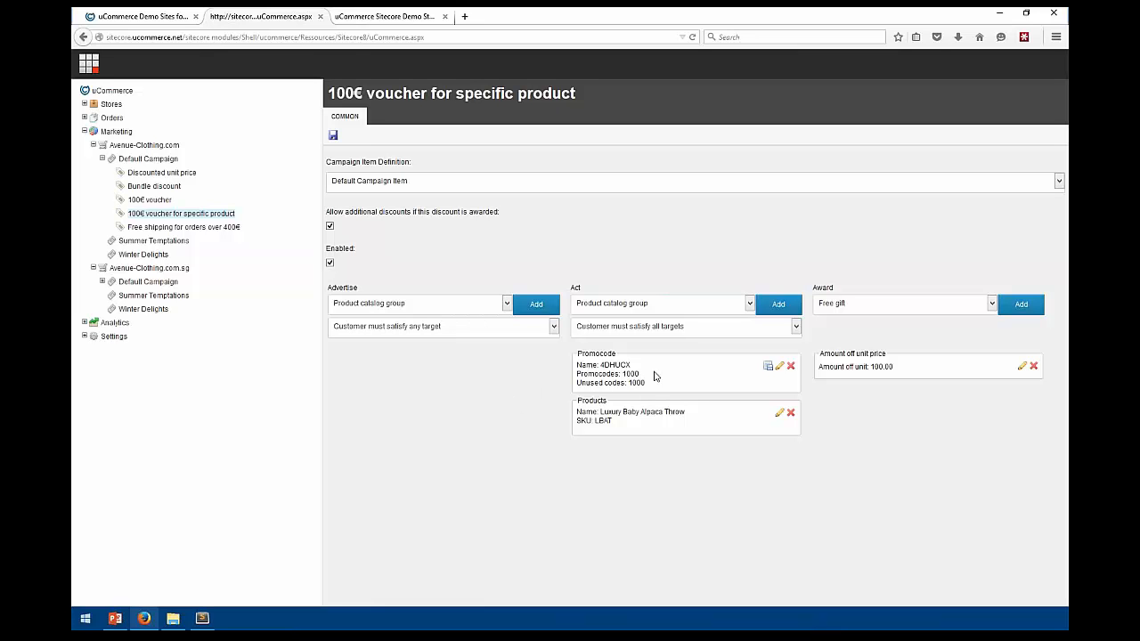
{"action": "left_click", "coordinate": [653, 304]}
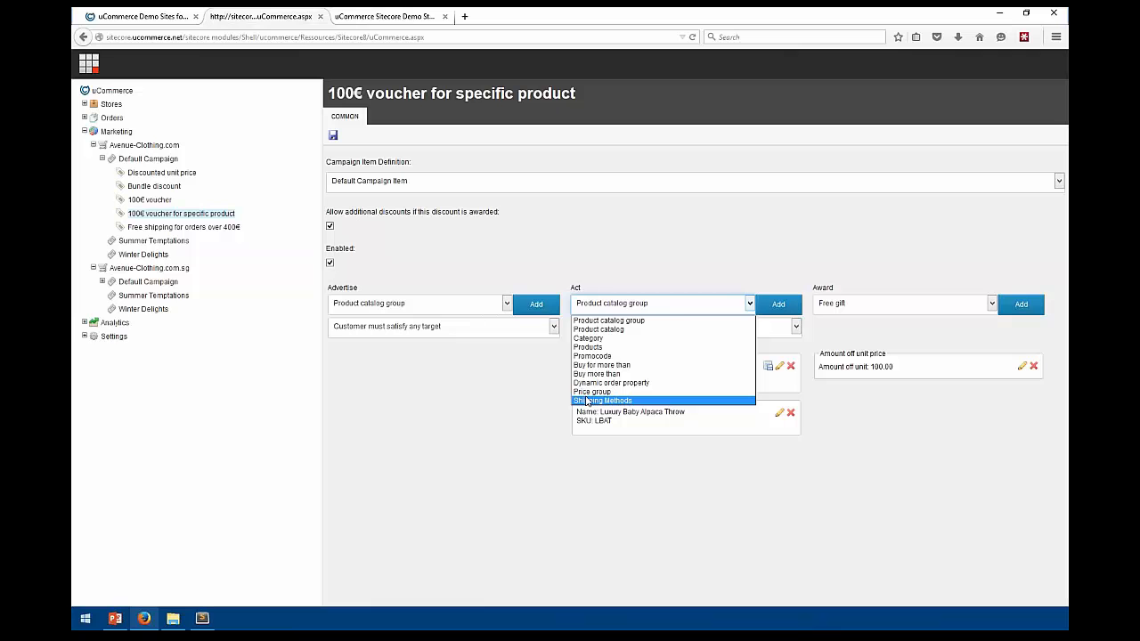
{"action": "left_click", "coordinate": [683, 483]}
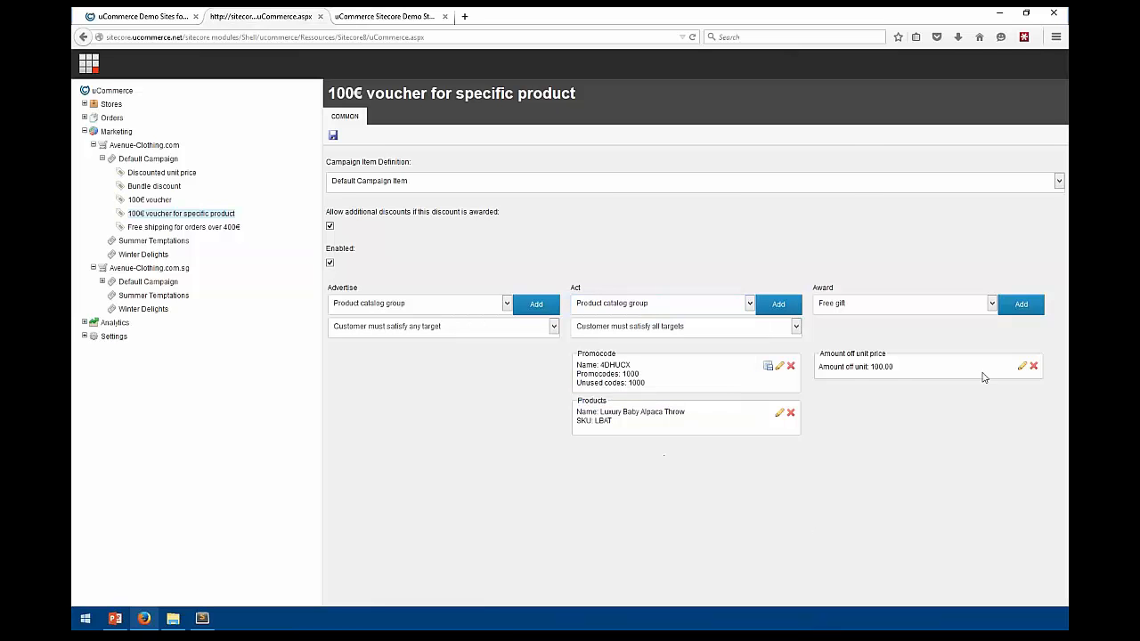
{"action": "left_click", "coordinate": [875, 304]}
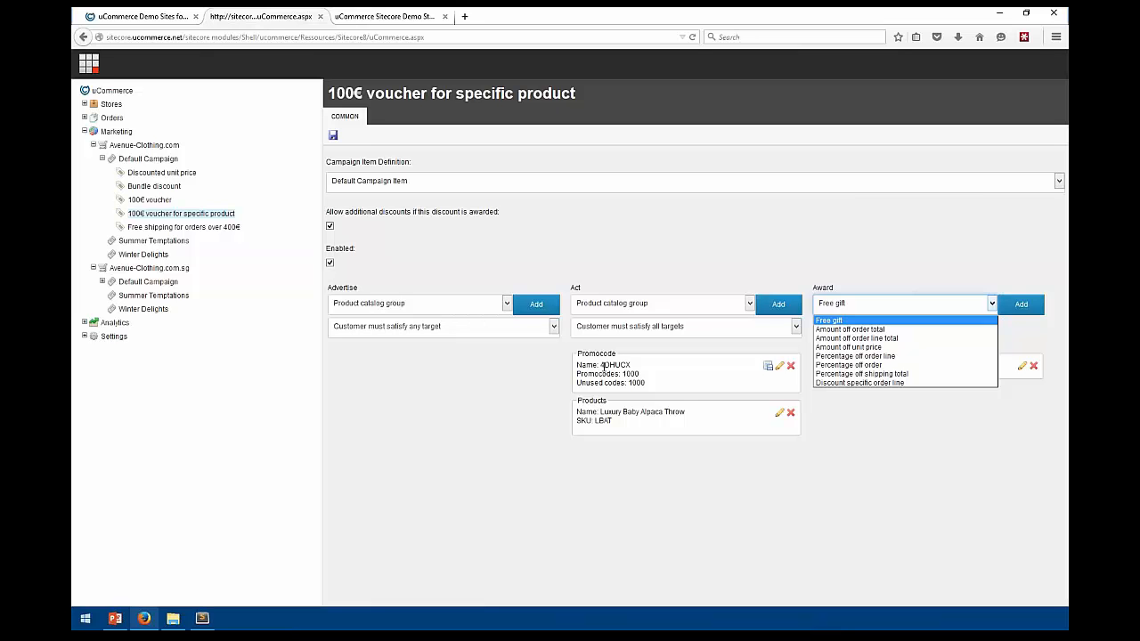
Close the Award list and select the promocode name in the Promocode panel
{"action": "left_click_drag", "start_coordinate": [599, 365], "coordinate": [630, 366]}
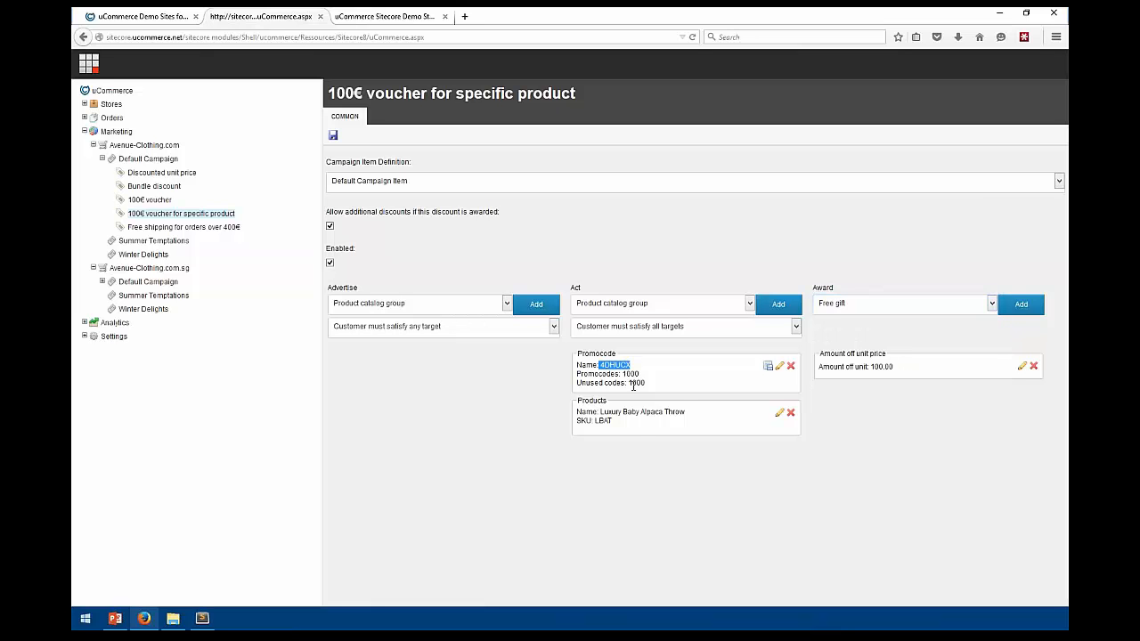
{"action": "left_click", "coordinate": [642, 377]}
{"action": "double_click", "coordinate": [618, 365]}
Collapse Marketing and open the Demo Catalog under the Avenue-Clothing.com store
{"action": "left_click", "coordinate": [84, 131]}
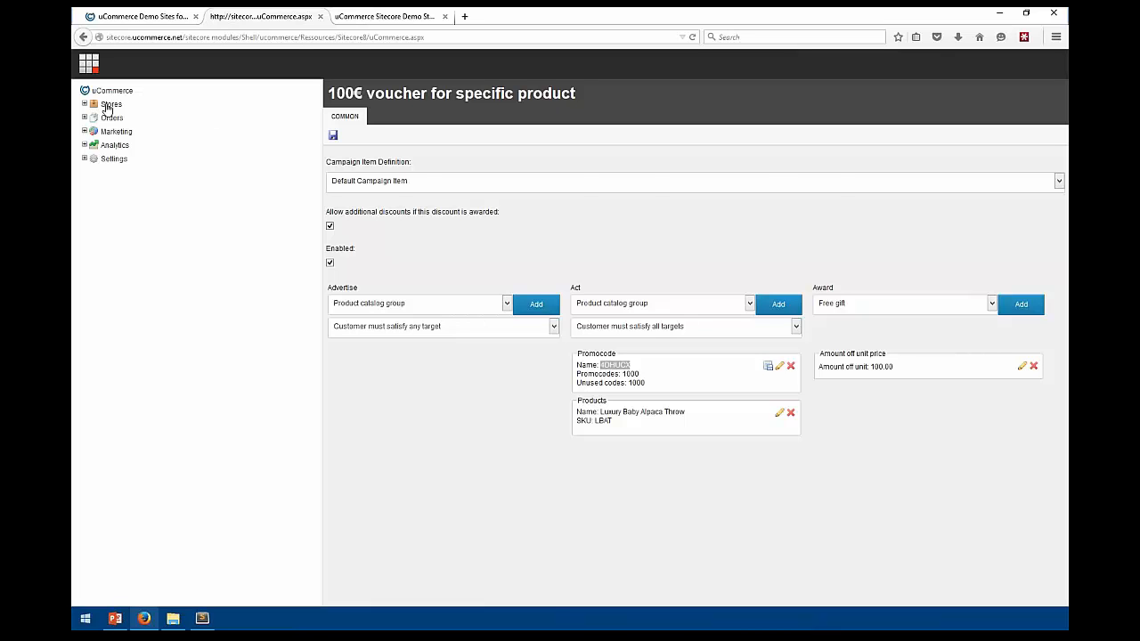
{"action": "left_click", "coordinate": [88, 62]}
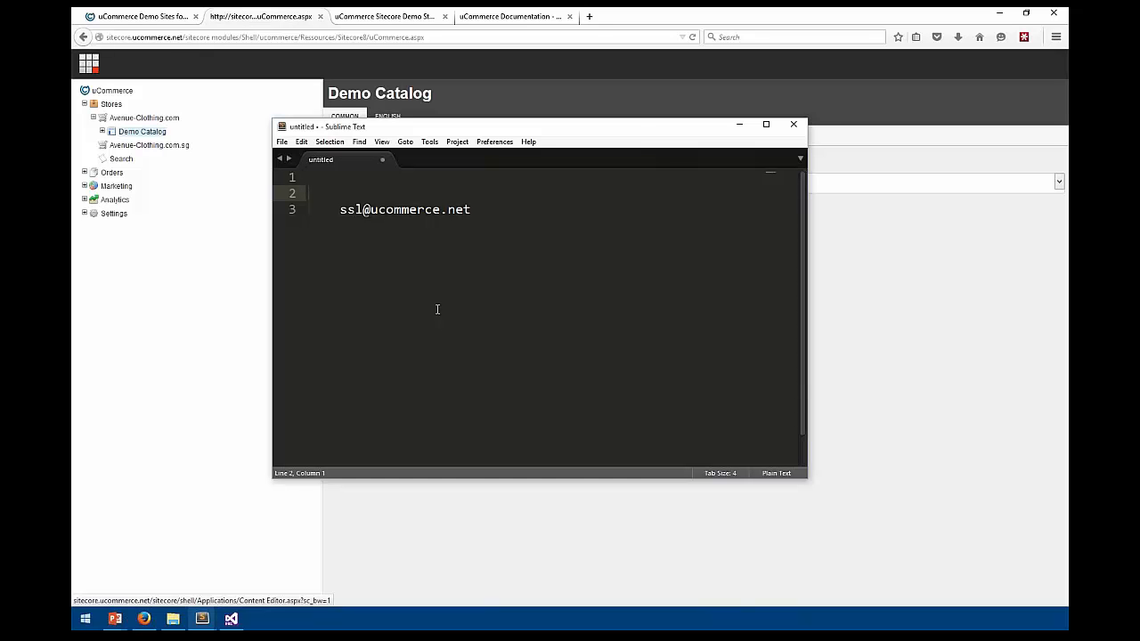
In Sublime Text, type the second contact's e-mail address on a new line below the first
{"action": "key", "text": "Down"}
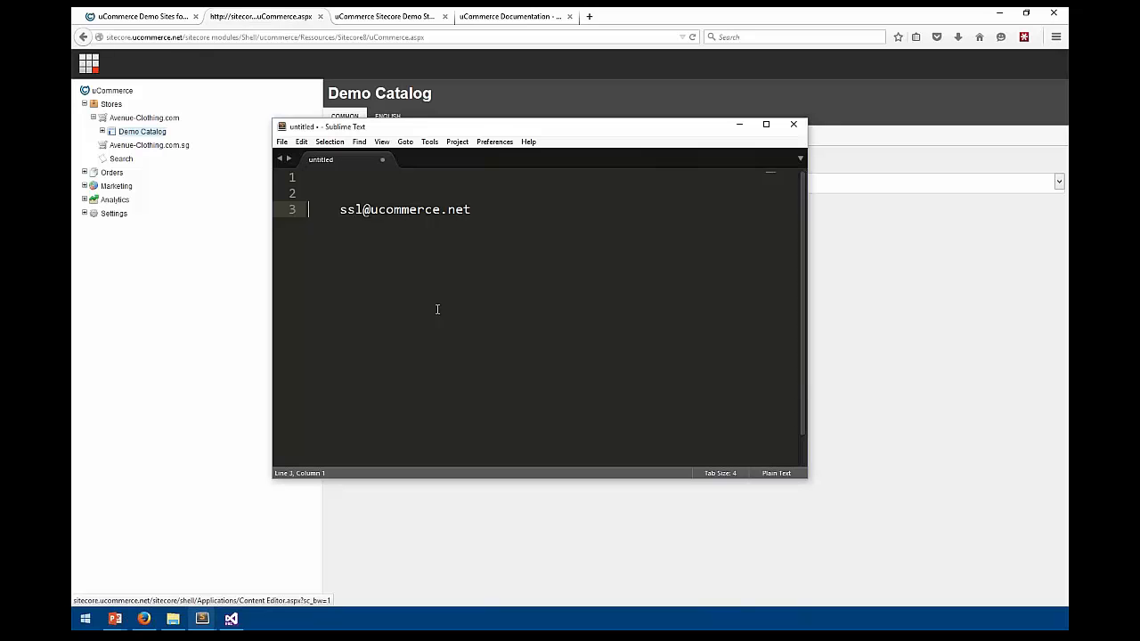
{"action": "key", "text": "Right"}
{"action": "key", "text": "End"}
{"action": "left_click_drag", "start_coordinate": [447, 134], "coordinate": [534, 120]}
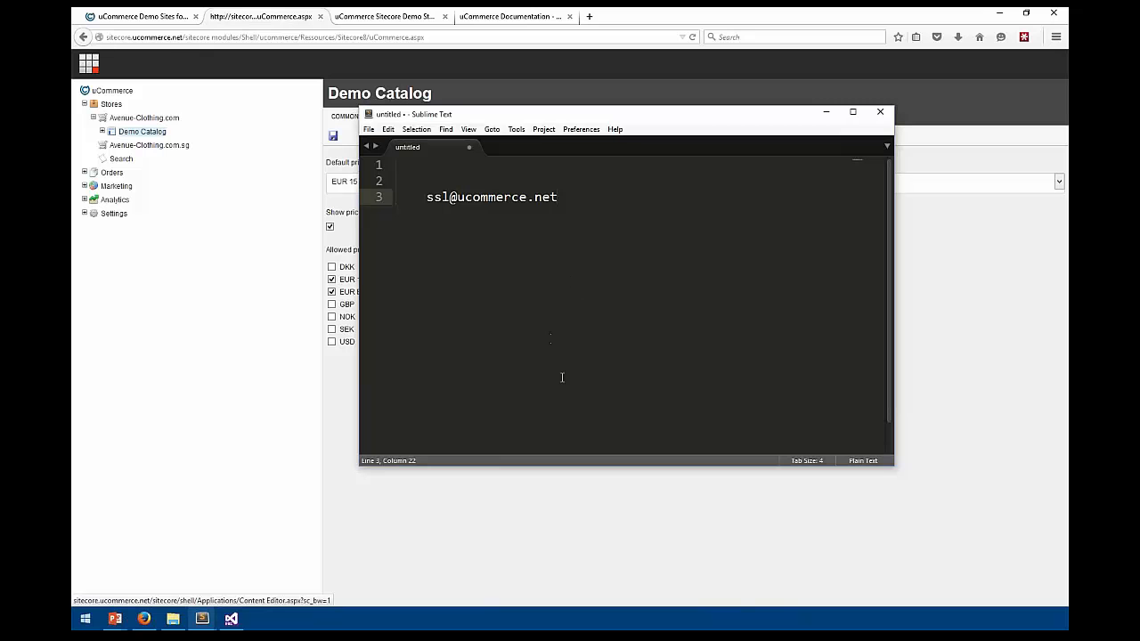
{"action": "left_click_drag", "start_coordinate": [588, 198], "coordinate": [392, 198]}
{"action": "key", "text": "Up"}
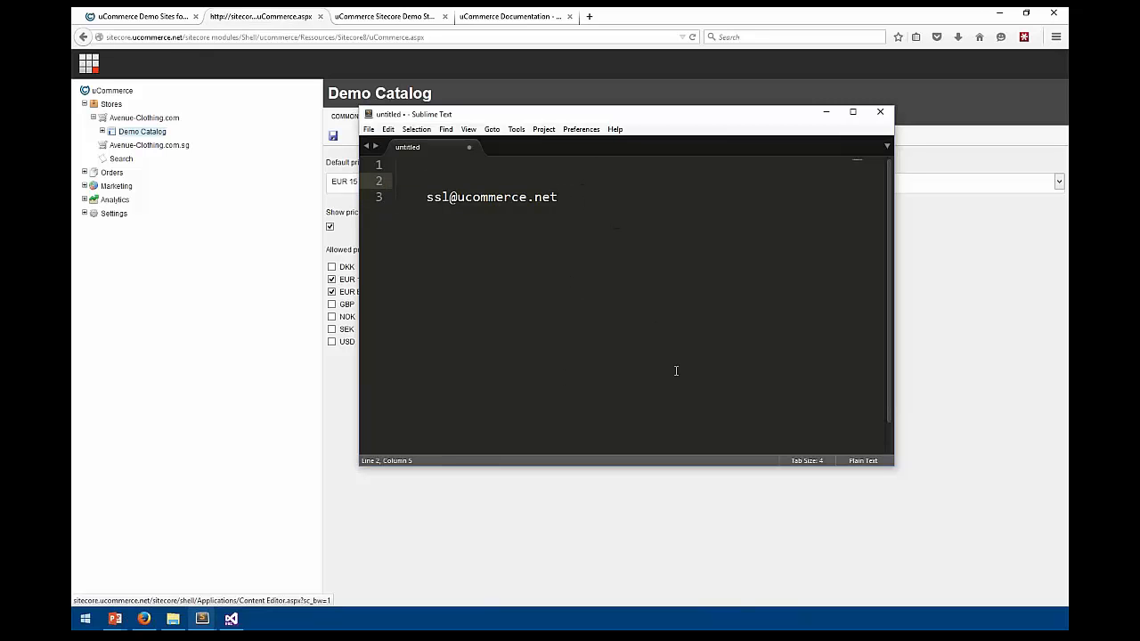
{"action": "key", "text": "alt+Tab"}
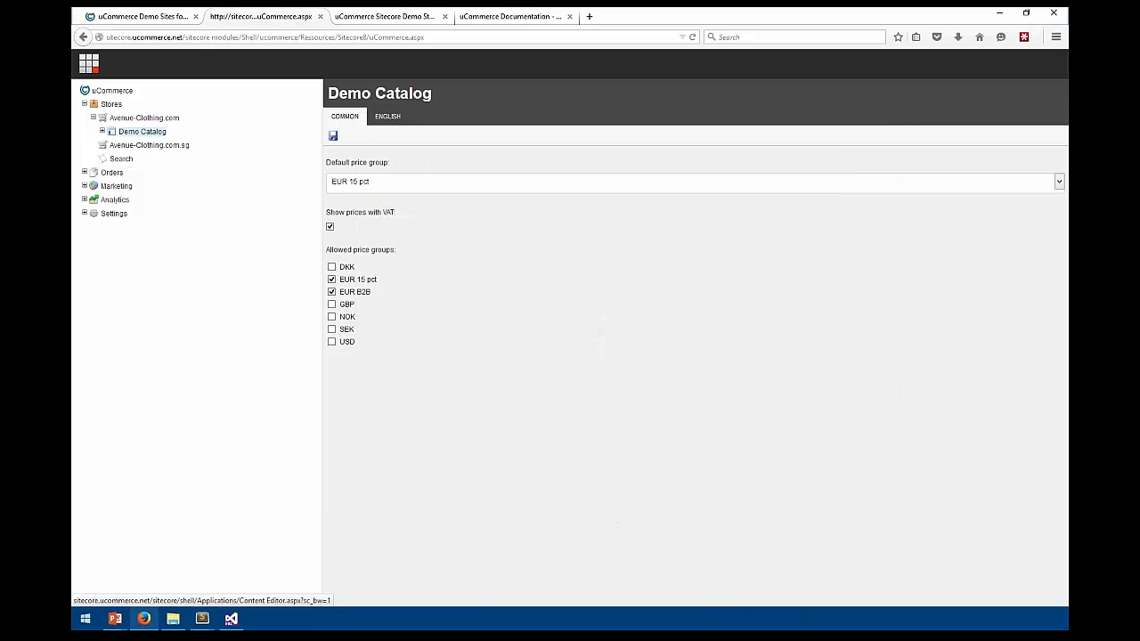
{"action": "key", "text": "alt+Tab"}
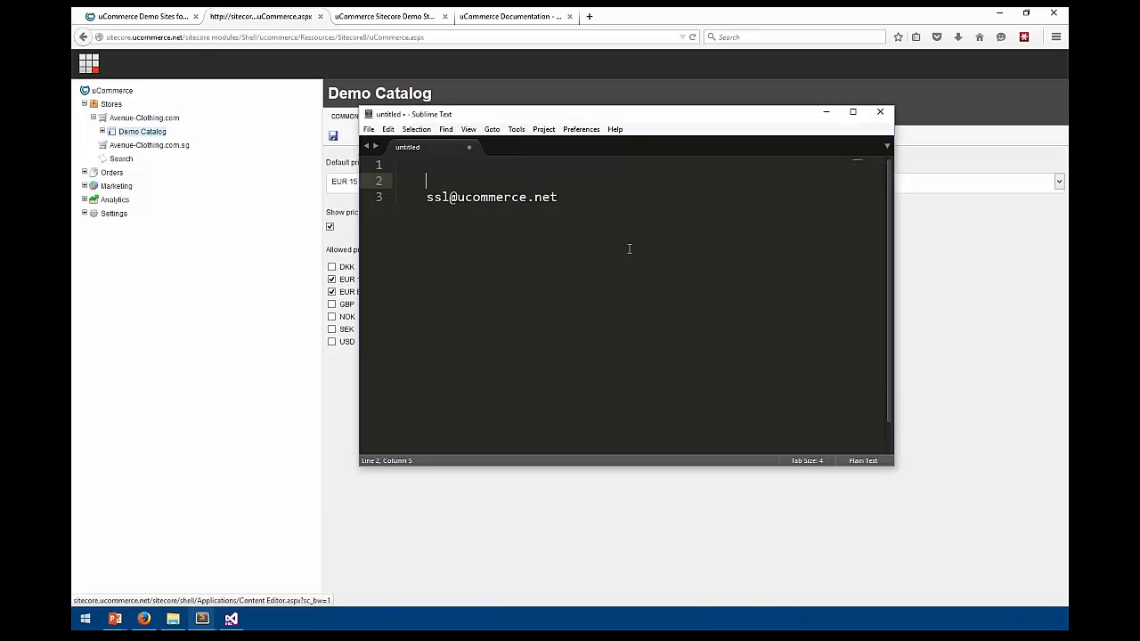
{"action": "left_click", "coordinate": [655, 221]}
{"action": "key", "text": "Return"}
{"action": "key", "text": "Return"}
{"action": "key", "text": "Return"}
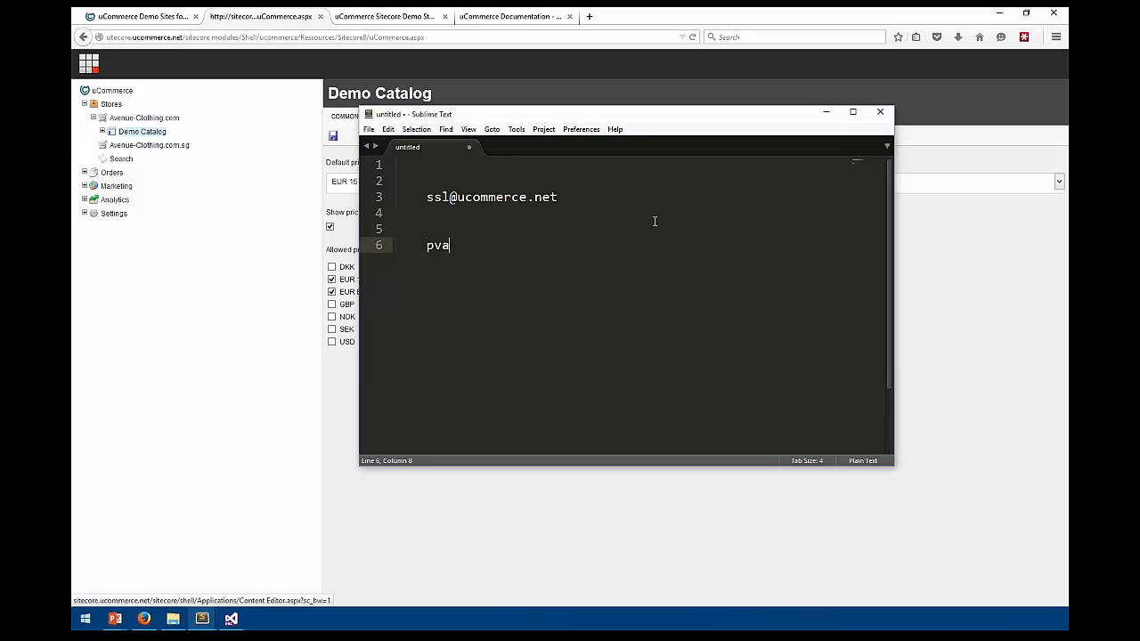
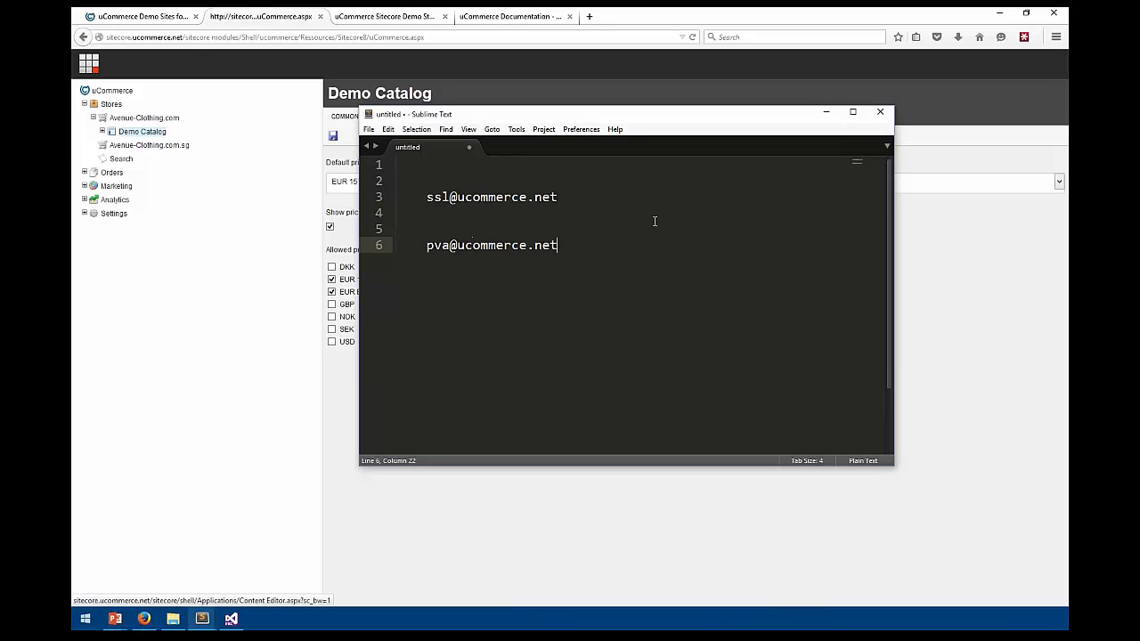